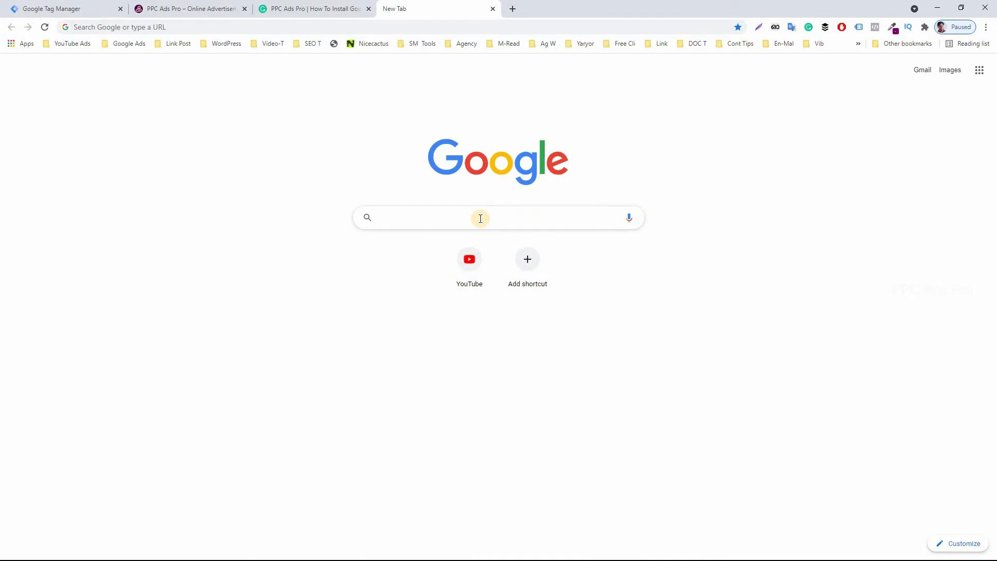
# Search Google for "google tag manager" and open the Google Marketing Platform page for Tag Manager Tools
pyautogui.write('G')
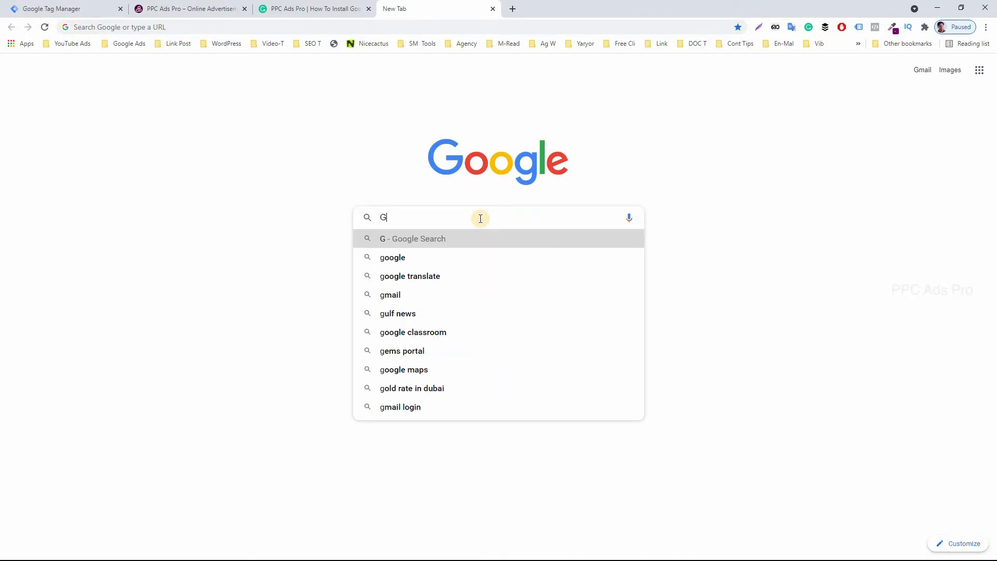
pyautogui.write('oogle tag Ma')
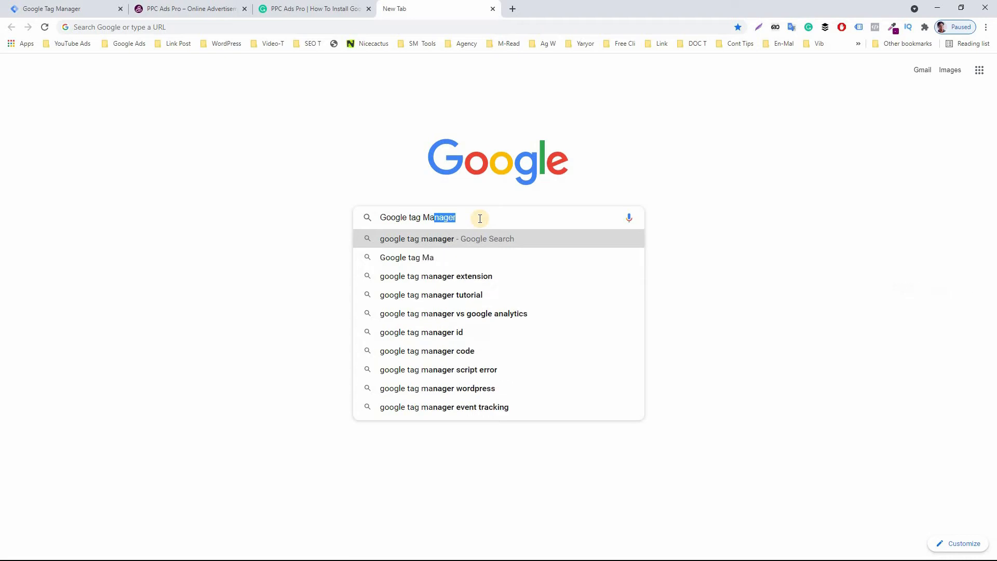
pyautogui.press('Right')
pyautogui.press('Return')
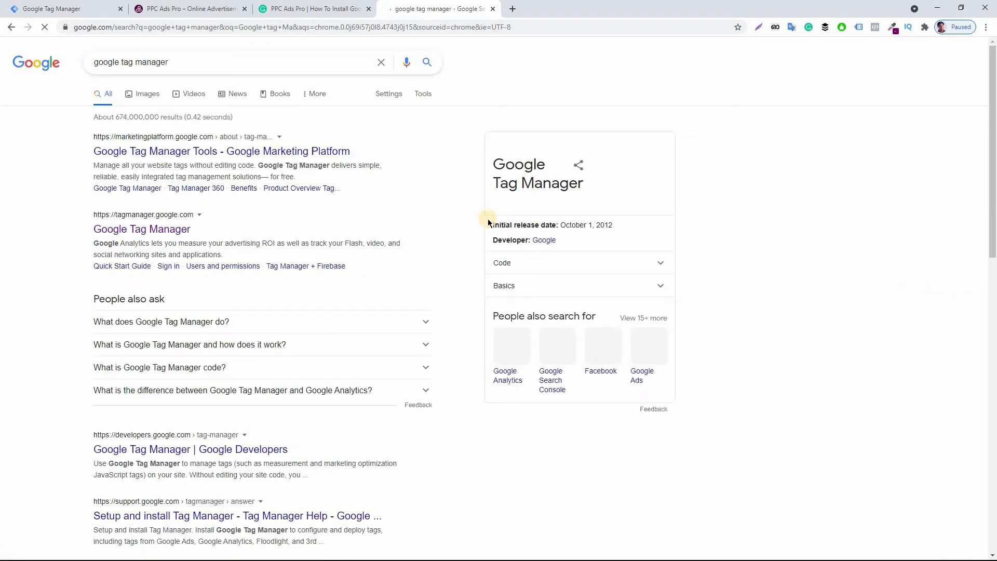
pyautogui.click(286, 151)
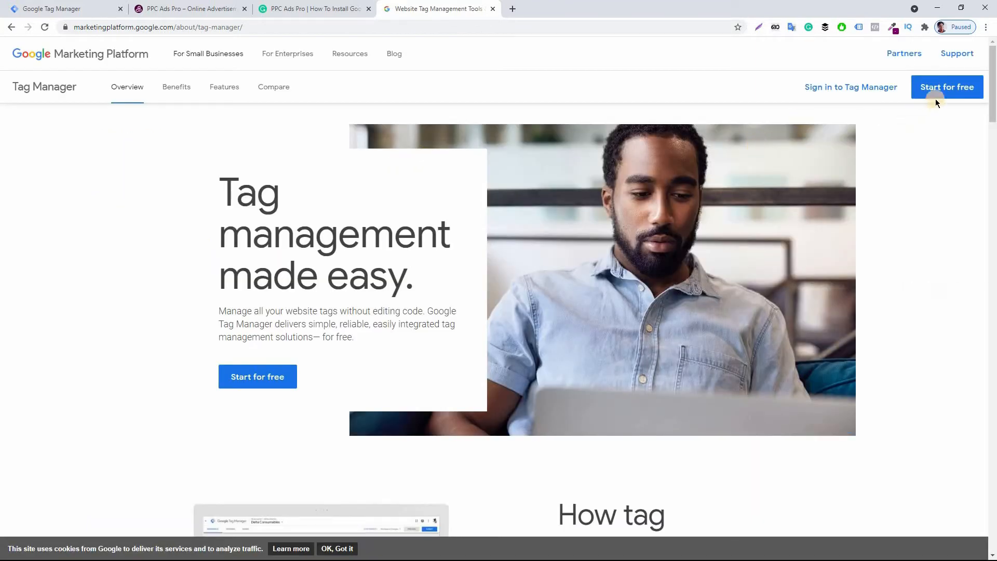
# Start Tag Manager for free and sign in with the PPCAds Tutorial Google account by entering the account password
pyautogui.click(263, 382)
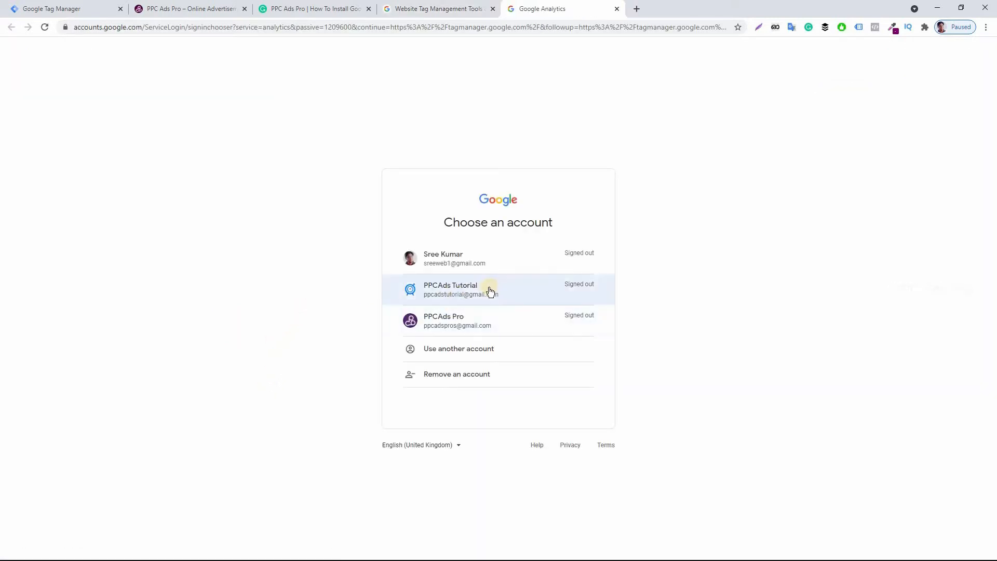
pyautogui.click(469, 290)
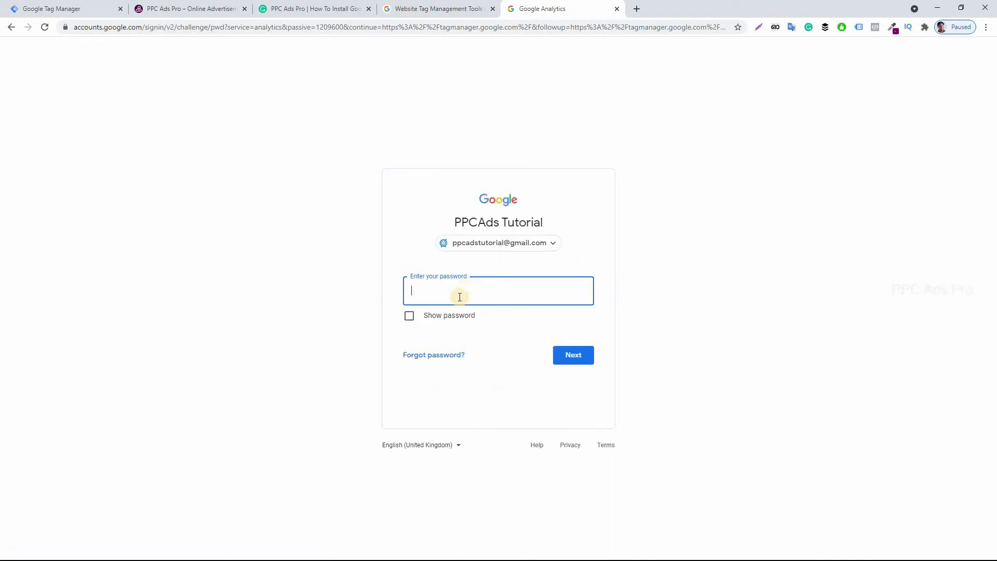
pyautogui.write('***')
pyautogui.press('Return')
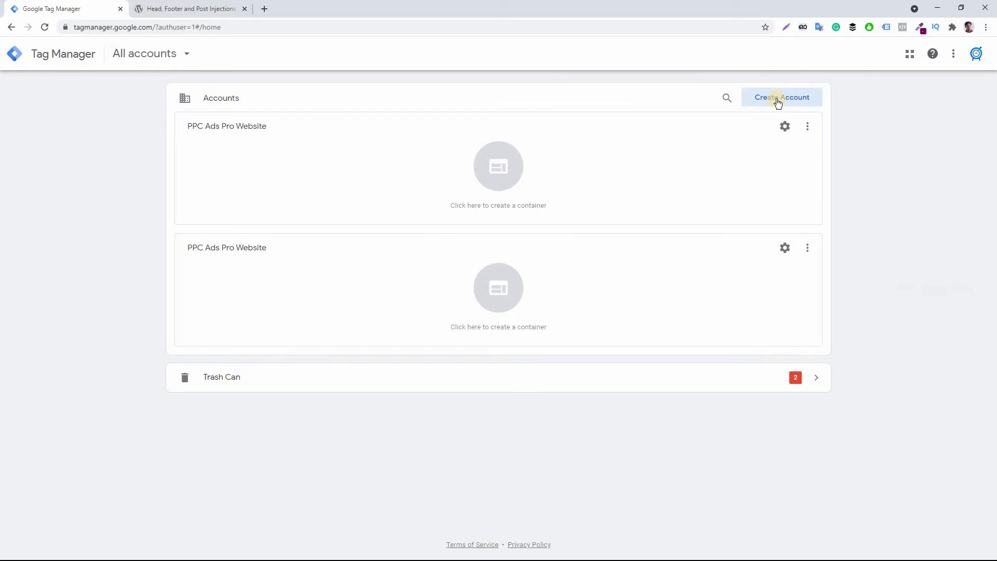
# Begin a new Tag Manager account named "Tutorial Account" with the country set to United Arab Emirates
pyautogui.click(778, 102)
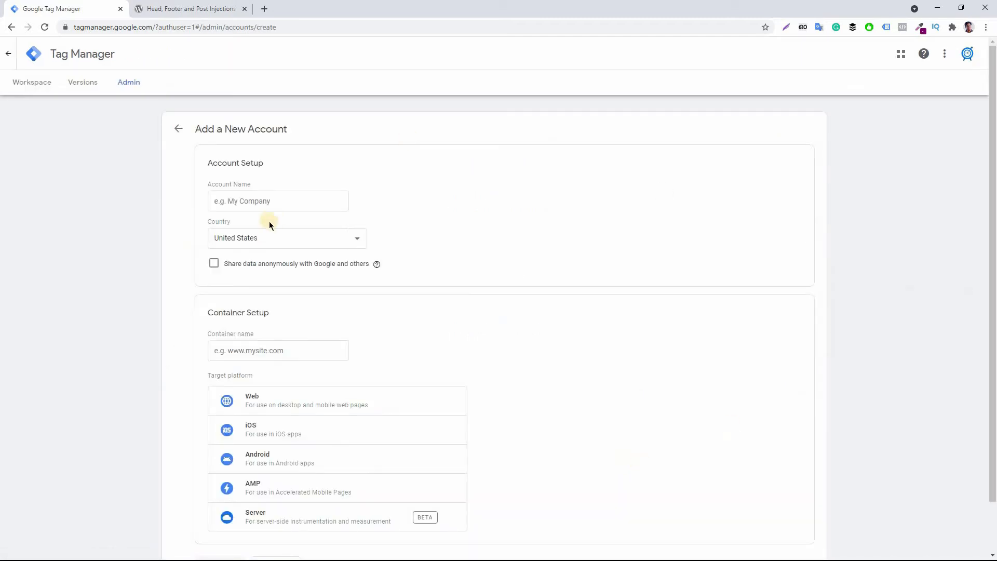
pyautogui.click(272, 202)
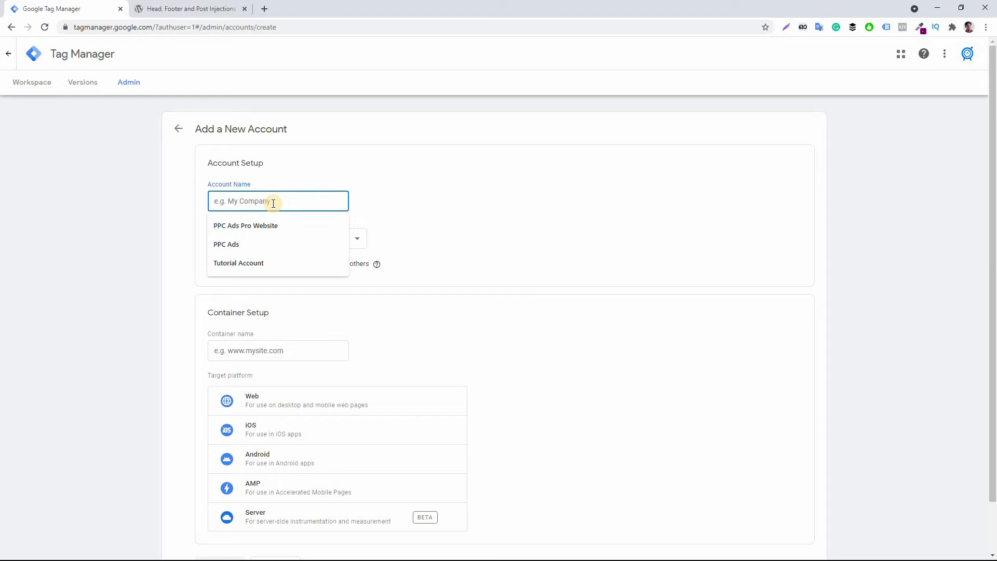
pyautogui.click(269, 264)
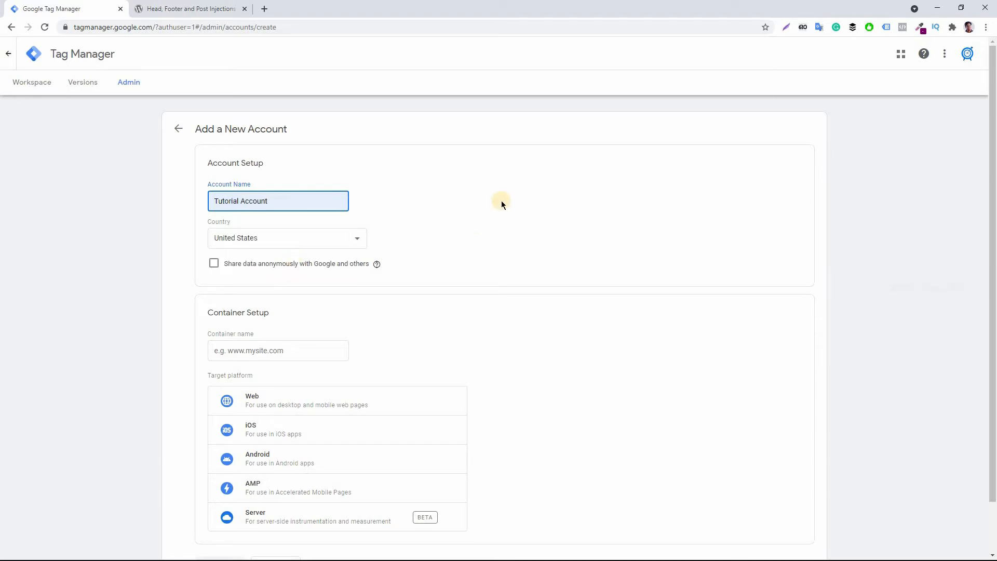
pyautogui.click(353, 239)
pyautogui.press('Down')
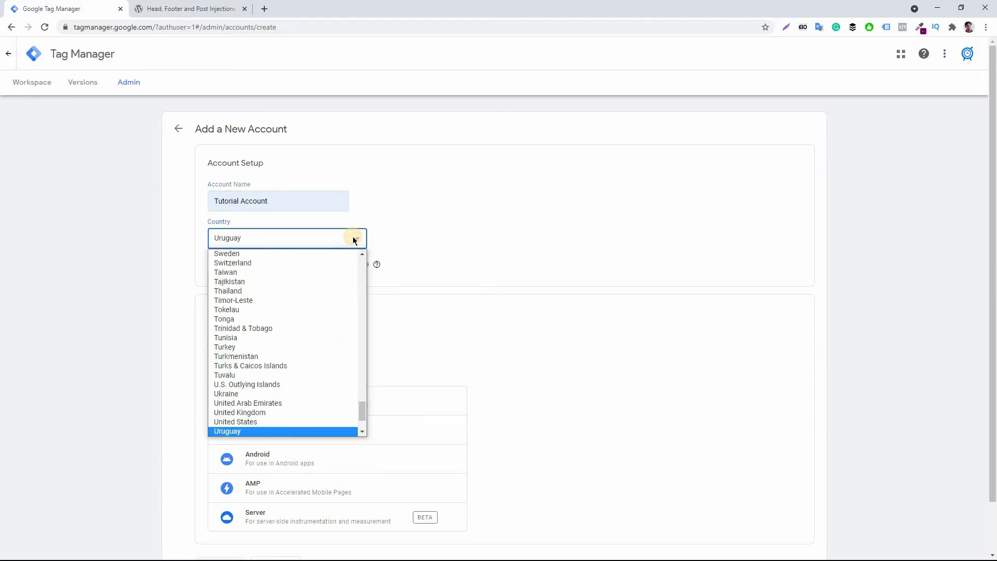
pyautogui.click(279, 404)
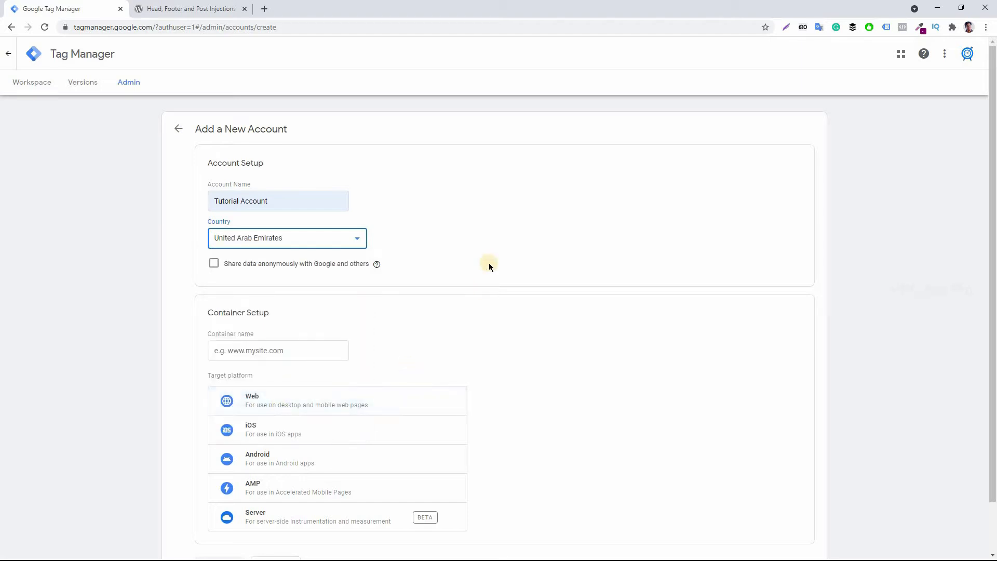
# Name the container "PPC Container", choose Web as target platform, and create the account, accepting the Terms of Service Agreement
pyautogui.moveTo(993, 197); pyautogui.dragTo(993, 247)
pyautogui.click(292, 293)
pyautogui.write('PP')
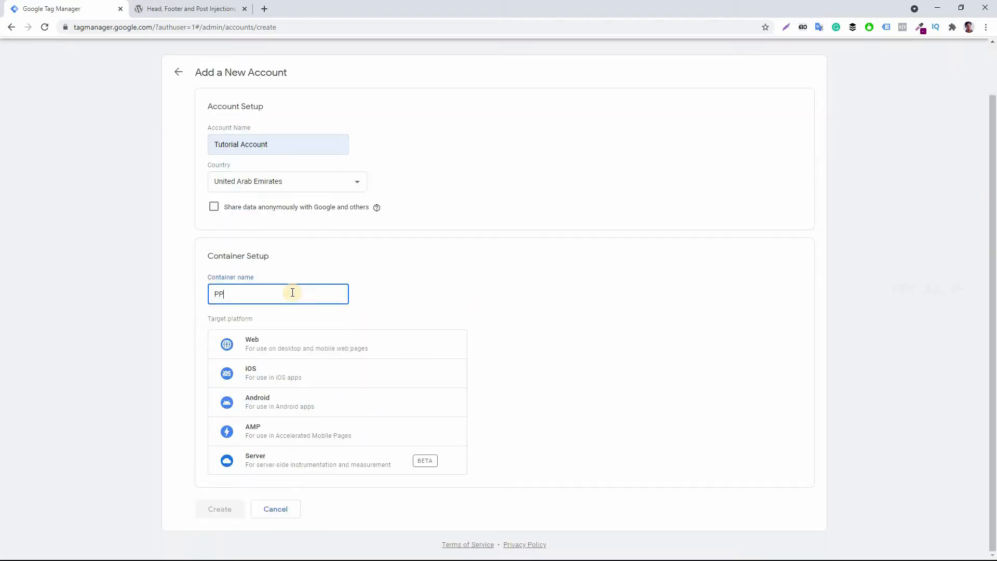
pyautogui.write('C Container')
pyautogui.click(285, 352)
pyautogui.click(220, 511)
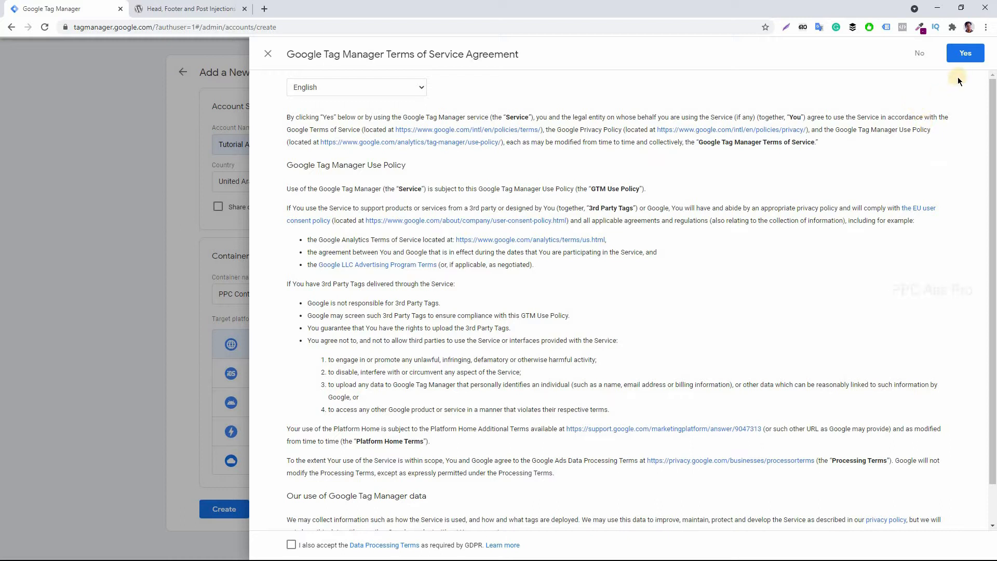
pyautogui.click(967, 55)
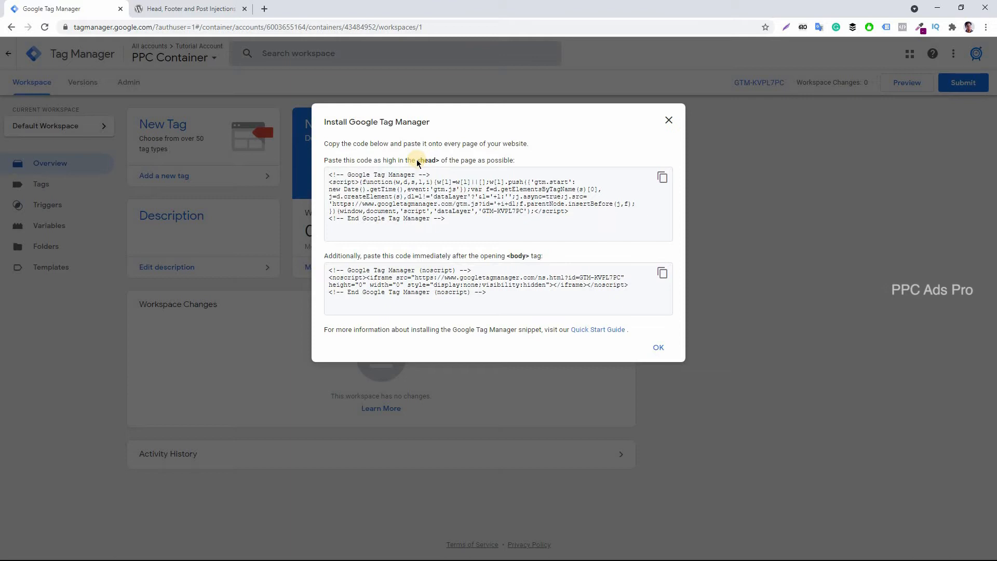
# Copy the Google Tag Manager script snippet intended for the page's <head>
pyautogui.click(519, 257)
pyautogui.doubleClick(520, 257)
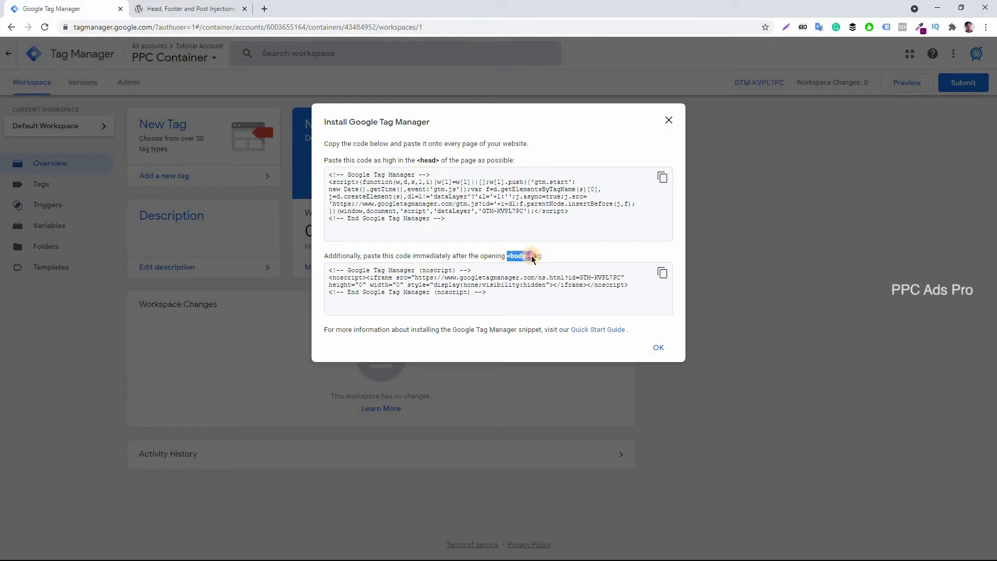
pyautogui.click(630, 196)
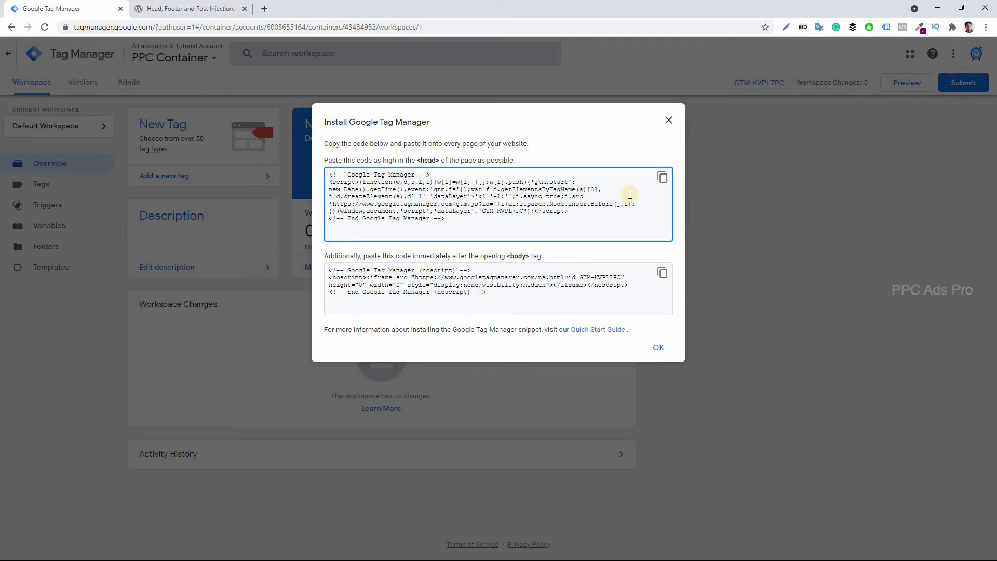
pyautogui.click(663, 178)
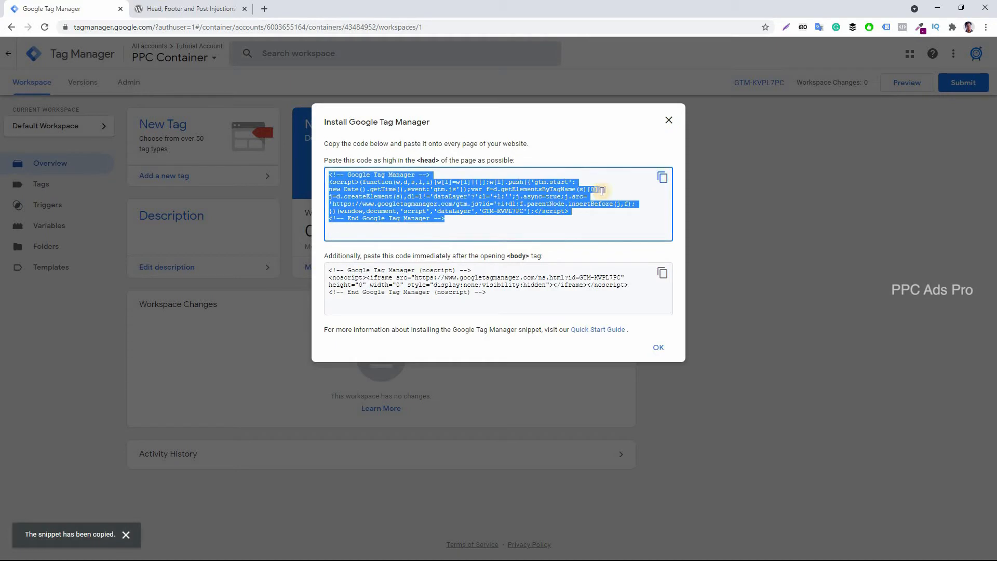
# Open ppcadspro.com/wp-admin in a new browser tab and log in to WordPress with the saved username and password
pyautogui.click(264, 9)
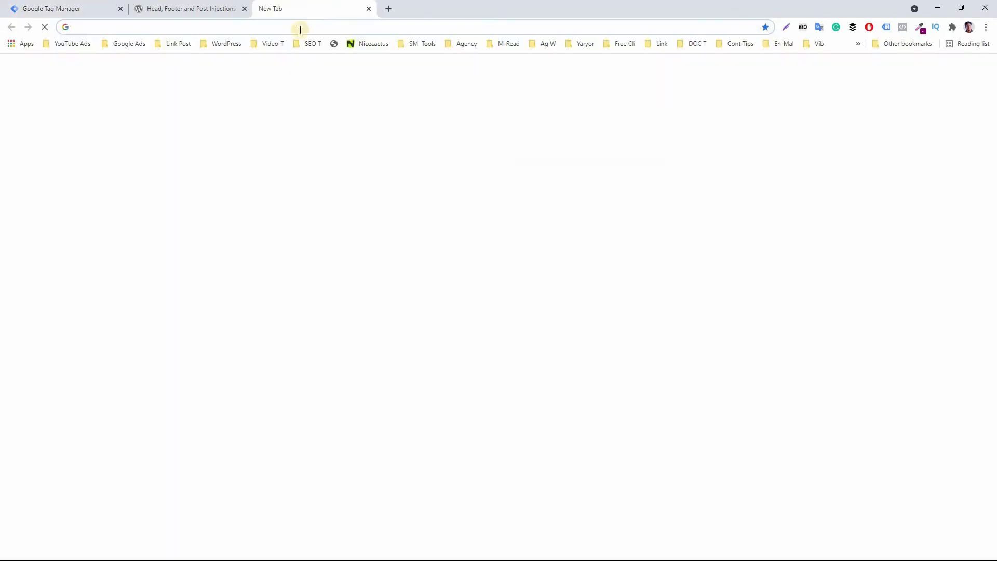
pyautogui.write('ppcadspro.com/wp-admin')
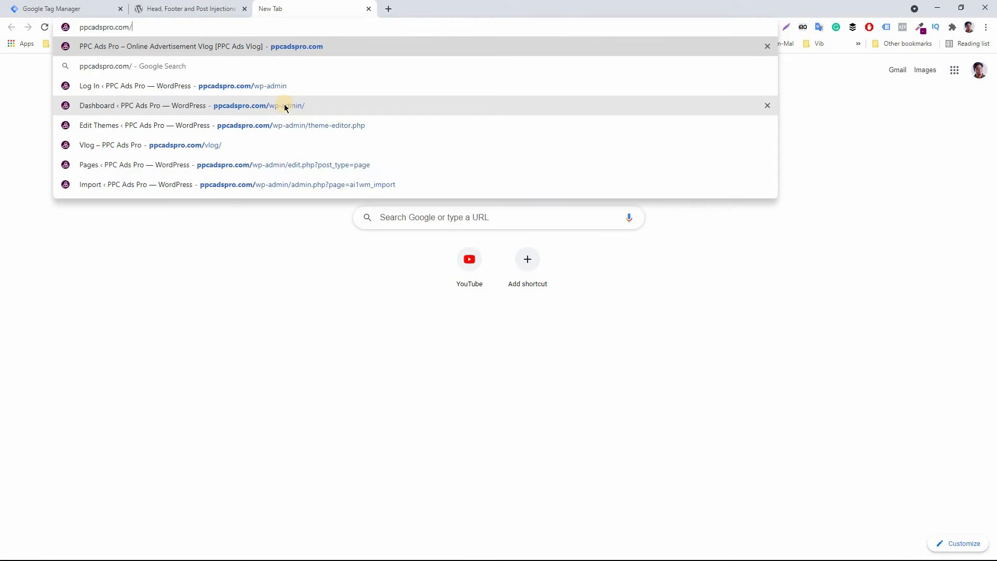
pyautogui.press('Return')
pyautogui.click(466, 211)
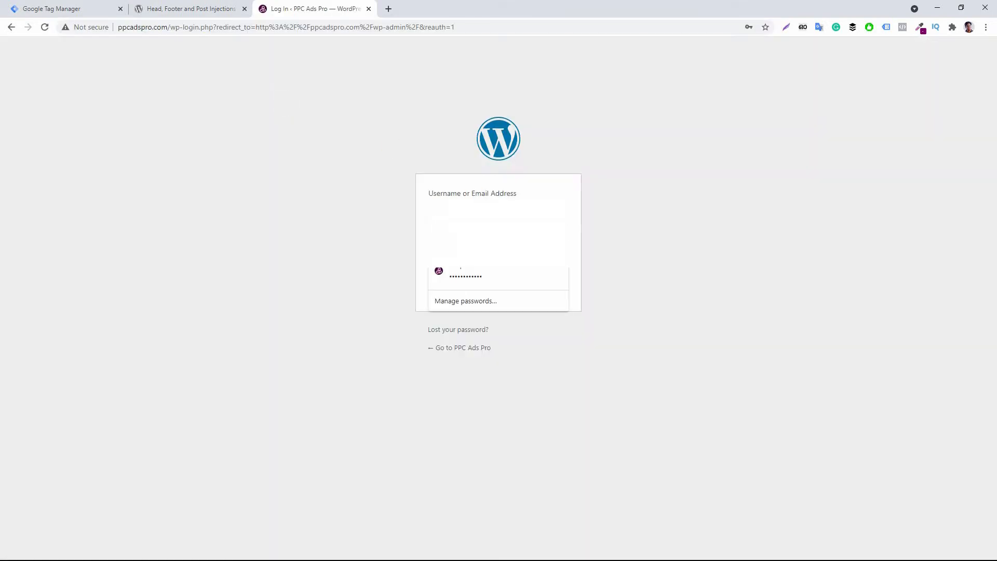
pyautogui.click(516, 277)
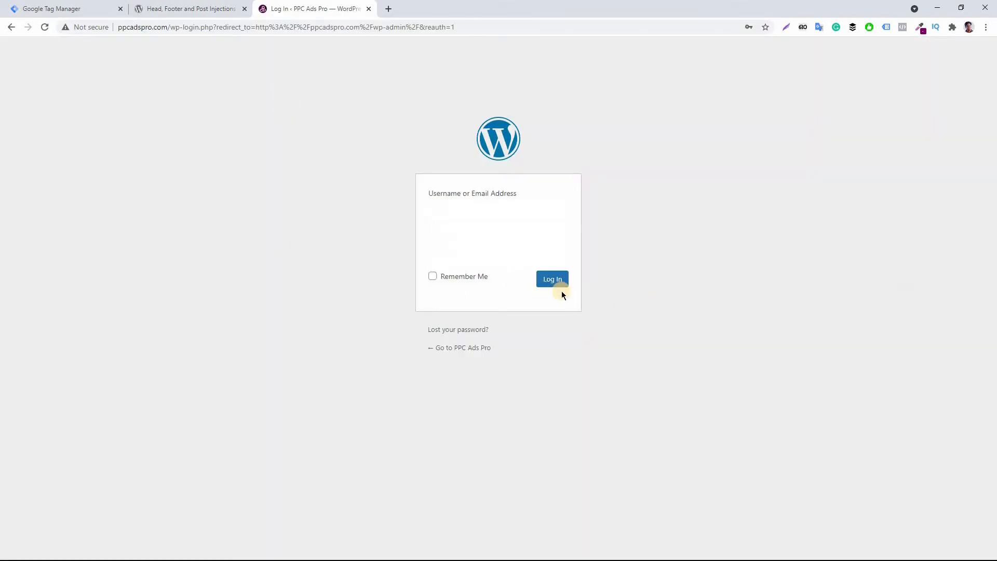
pyautogui.click(546, 281)
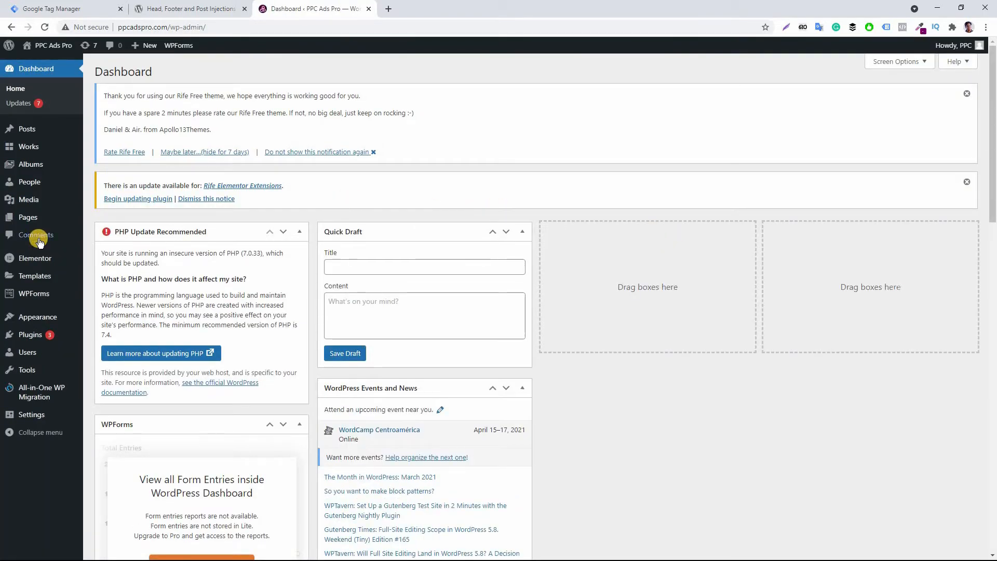
# Open the Rife Free theme's Theme Header file (header.php) in the WordPress Theme Editor
pyautogui.moveTo(50, 318)
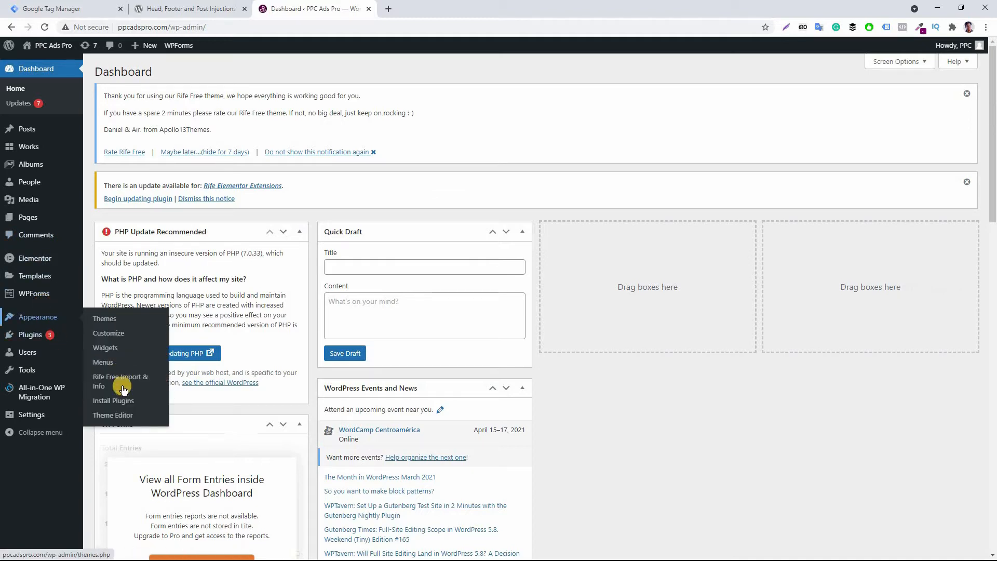
pyautogui.click(117, 401)
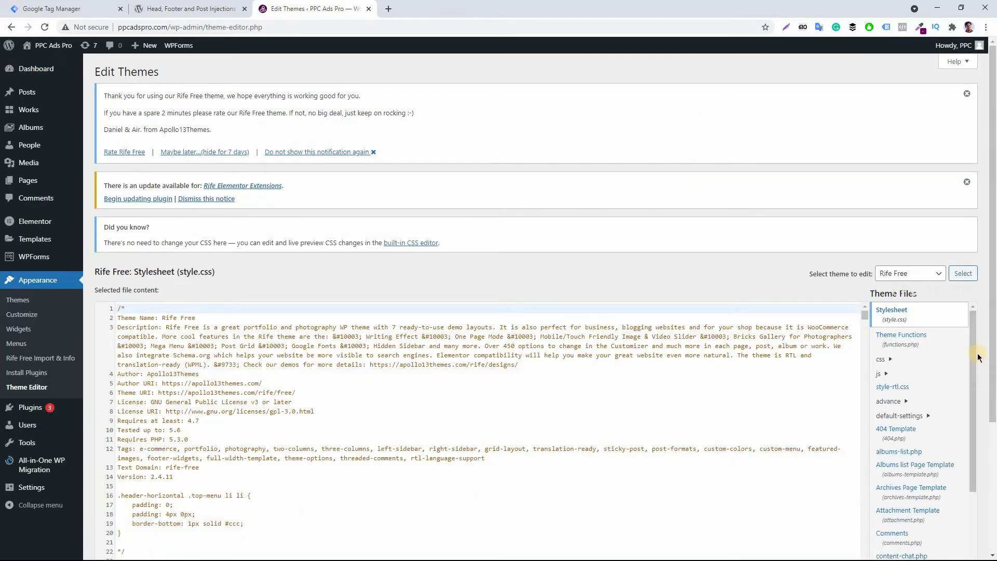
pyautogui.moveTo(975, 353); pyautogui.dragTo(977, 454)
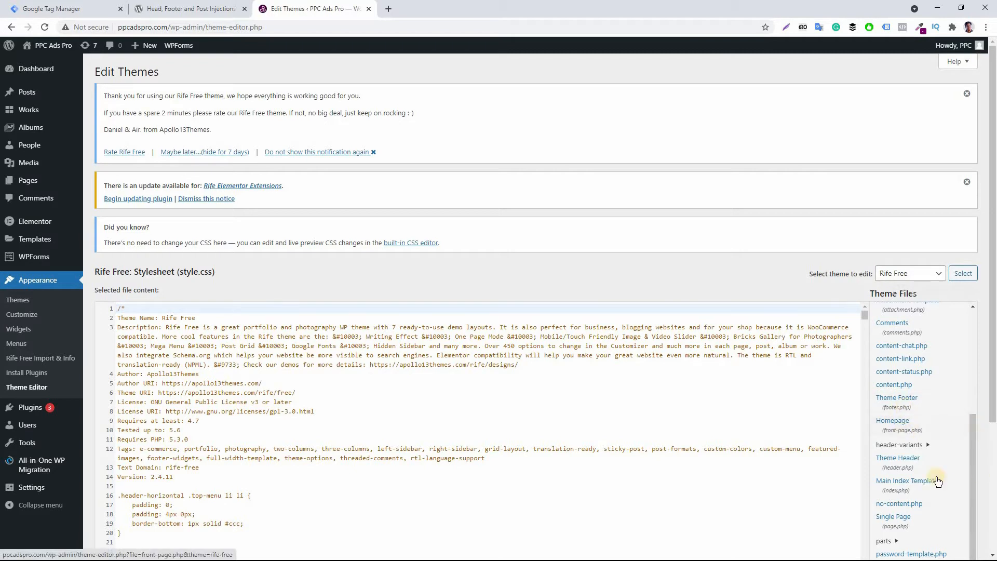
pyautogui.click(894, 465)
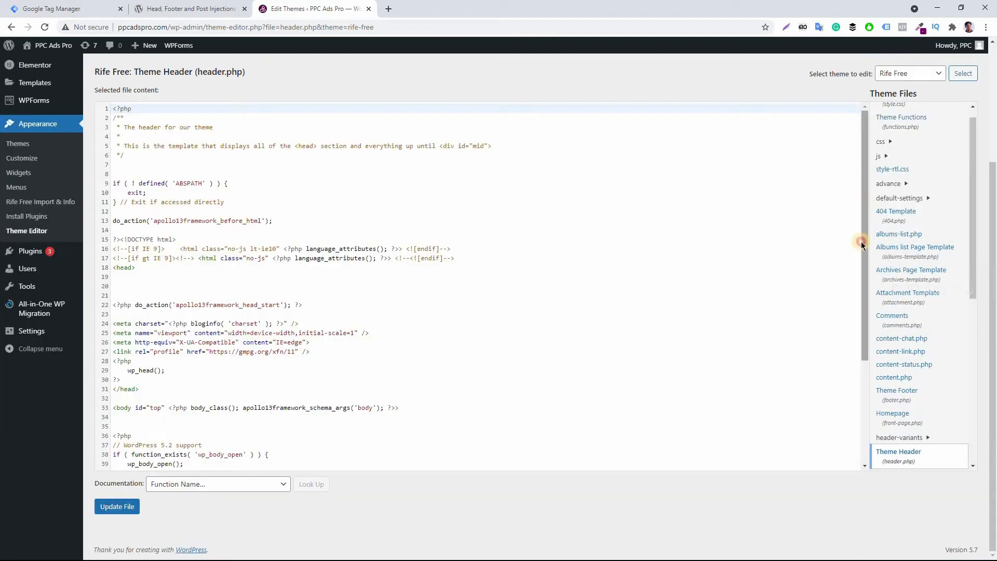
# Paste the copied Tag Manager script into header.php at line 20, just below the opening <head> tag
pyautogui.scroll(-3, 861, 242)
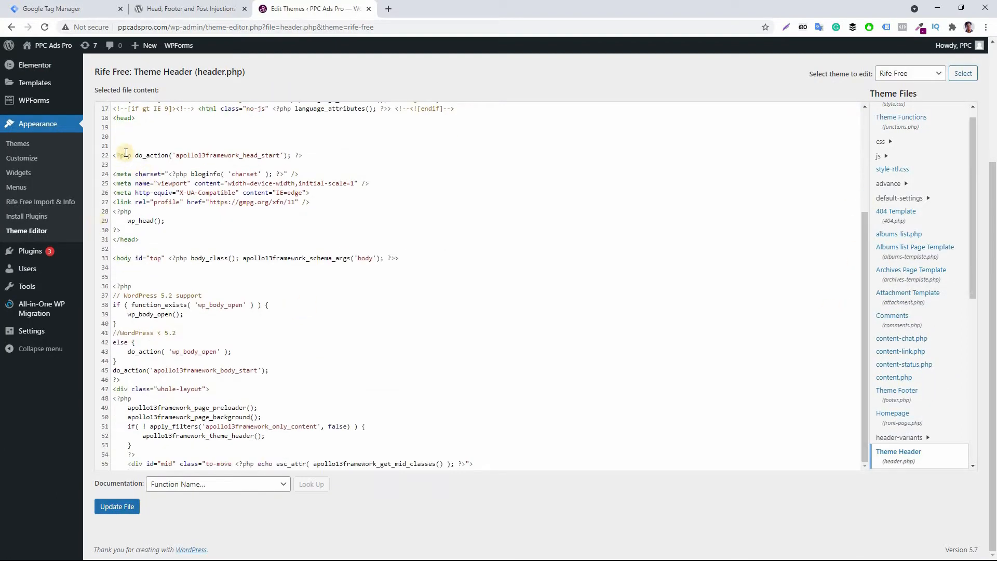
pyautogui.click(123, 136)
pyautogui.rightClick(123, 136)
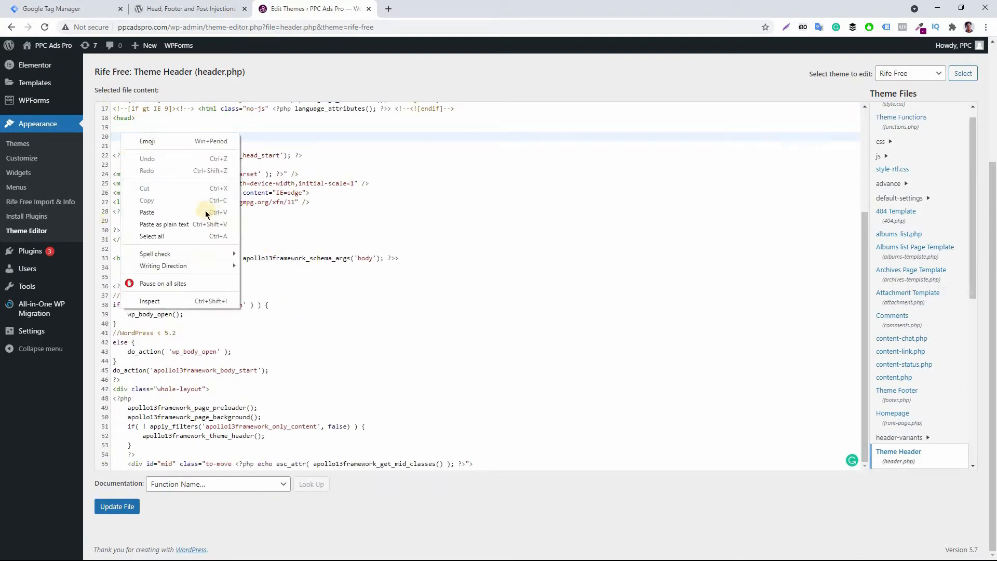
pyautogui.click(233, 207)
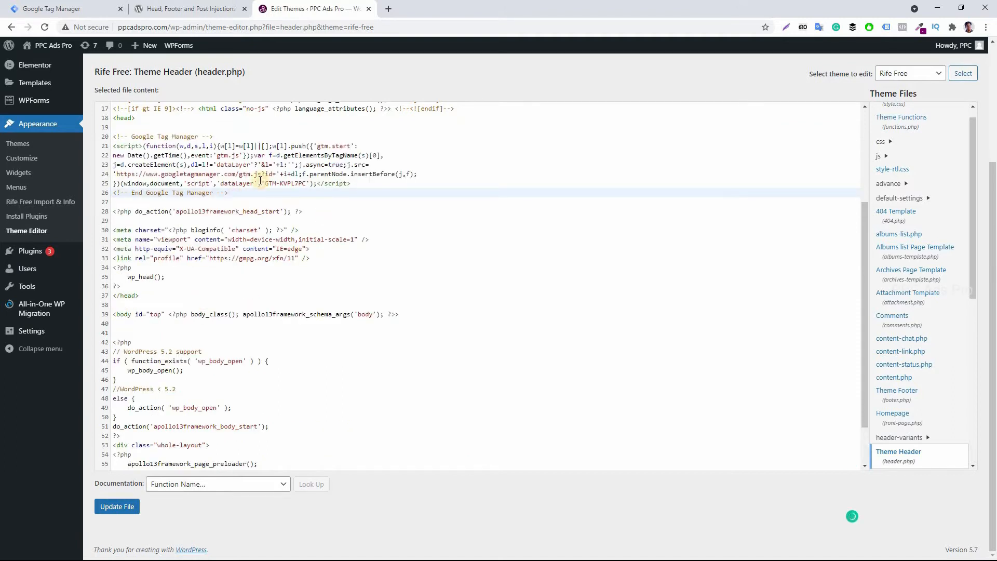
# Copy the noscript snippet from Tag Manager and place the cursor below the opening <body> tag in header.php
pyautogui.click(188, 8)
pyautogui.click(304, 7)
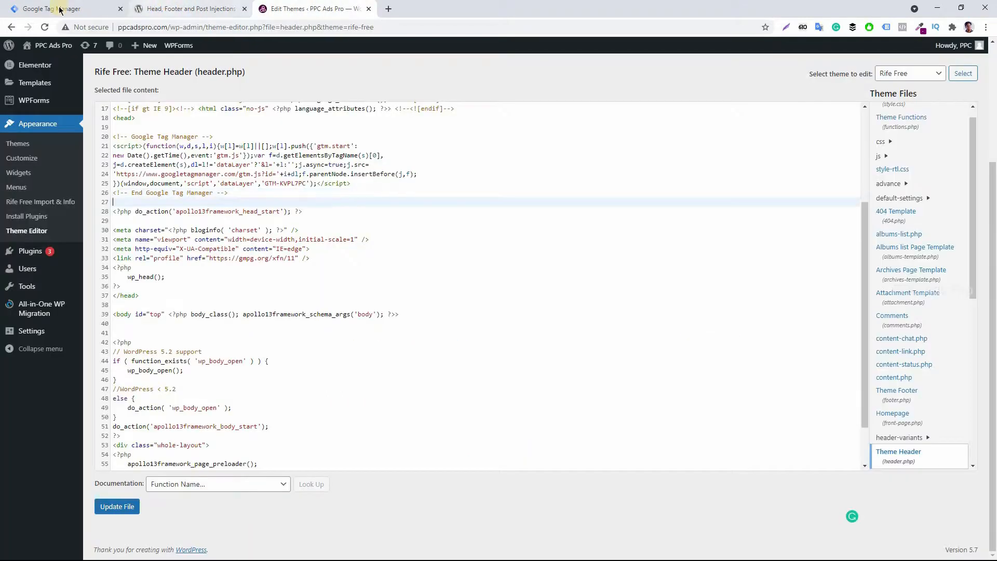
pyautogui.click(62, 8)
pyautogui.click(663, 274)
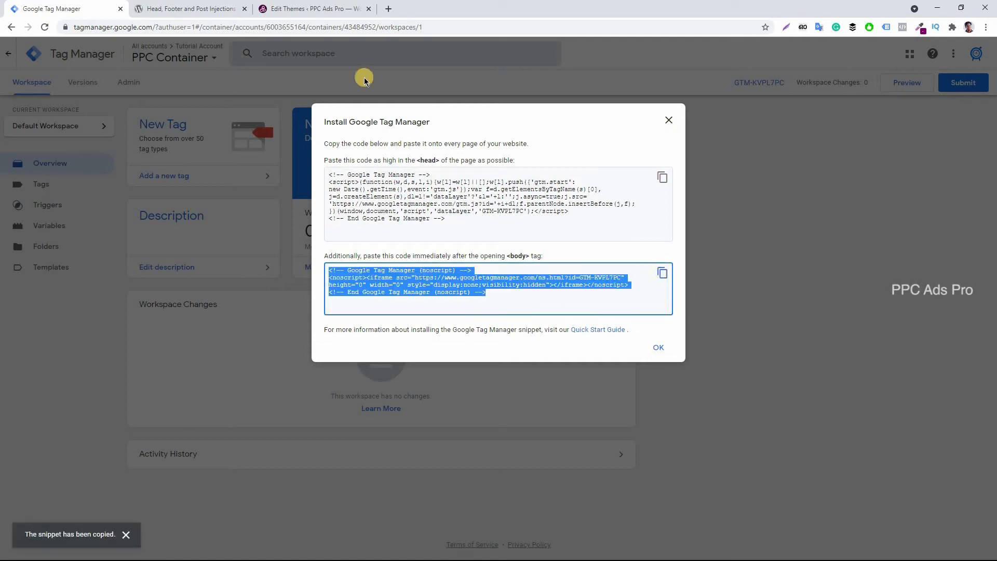
pyautogui.click(312, 9)
pyautogui.click(124, 333)
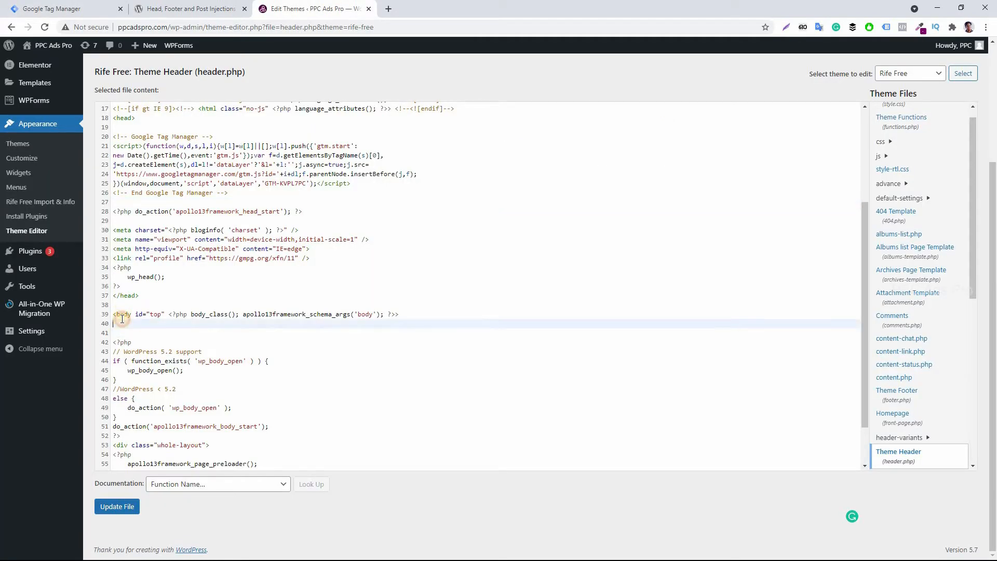
# Review the <head> placement instruction and the <body> noscript snippet in Tag Manager's install instructions
pyautogui.click(78, 8)
pyautogui.moveTo(428, 161); pyautogui.dragTo(431, 161)
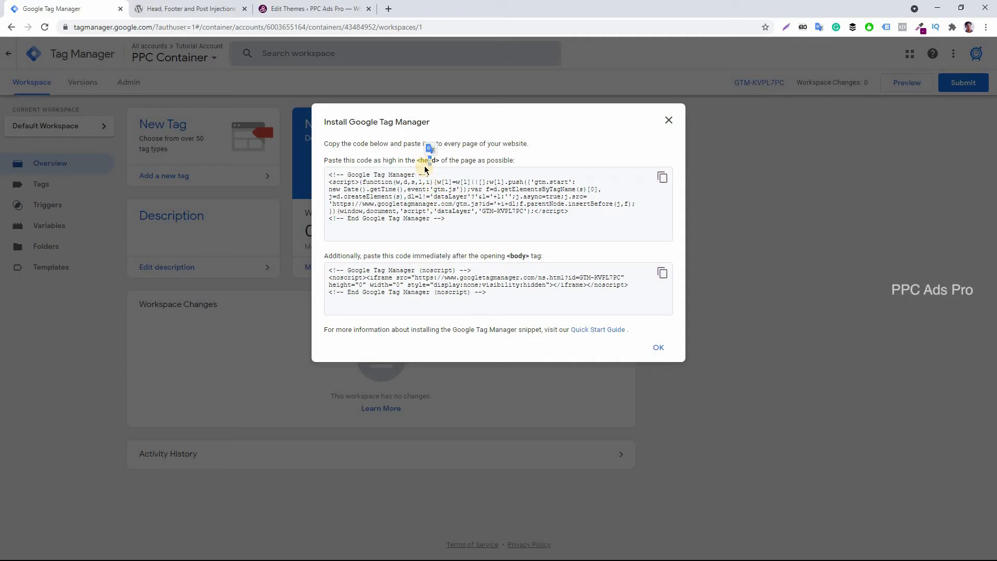
pyautogui.moveTo(497, 294); pyautogui.dragTo(296, 275)
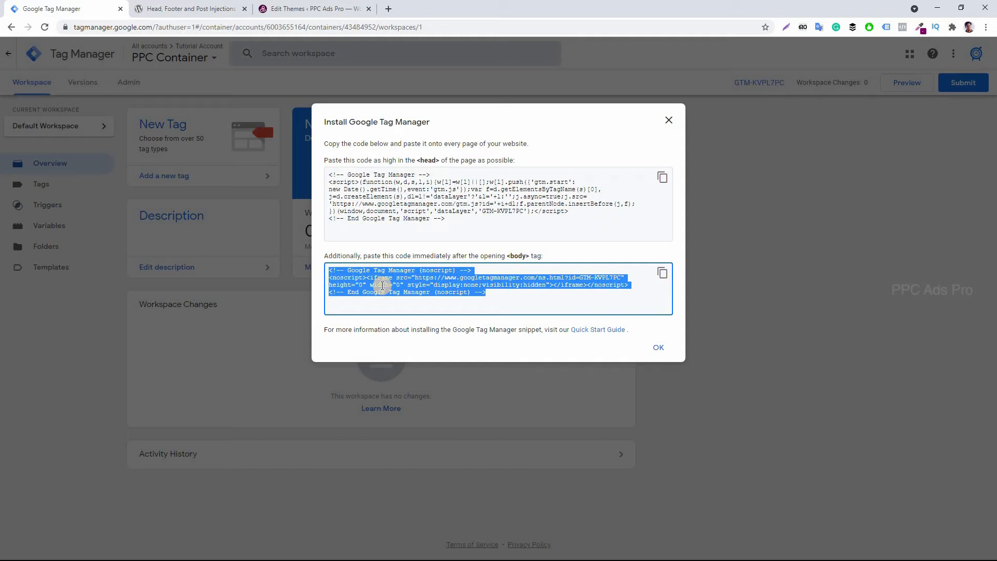
# Paste the copied noscript snippet at line 41, below the opening <body> tag in header.php, and update the file
pyautogui.click(311, 9)
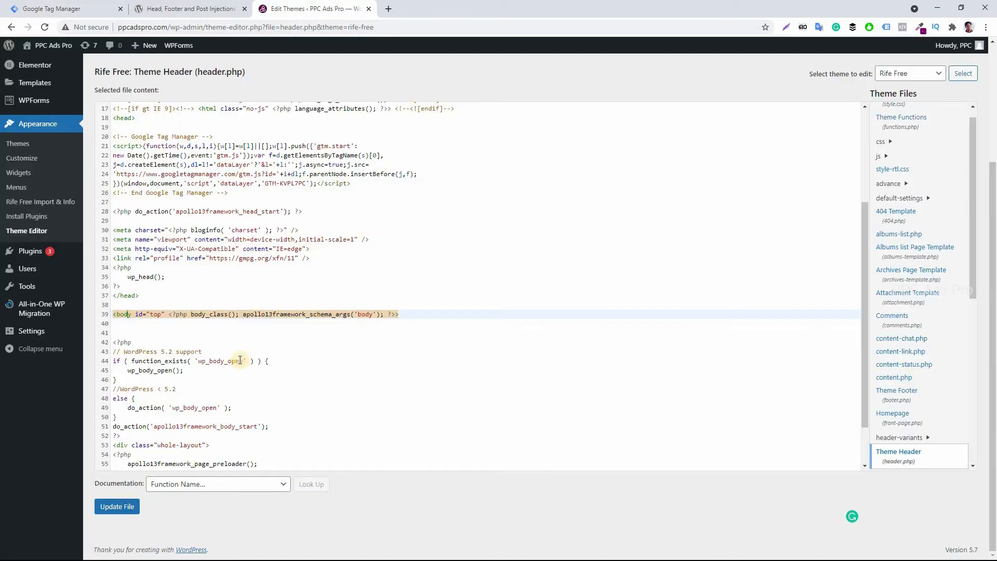
pyautogui.click(135, 331)
pyautogui.rightClick(135, 331)
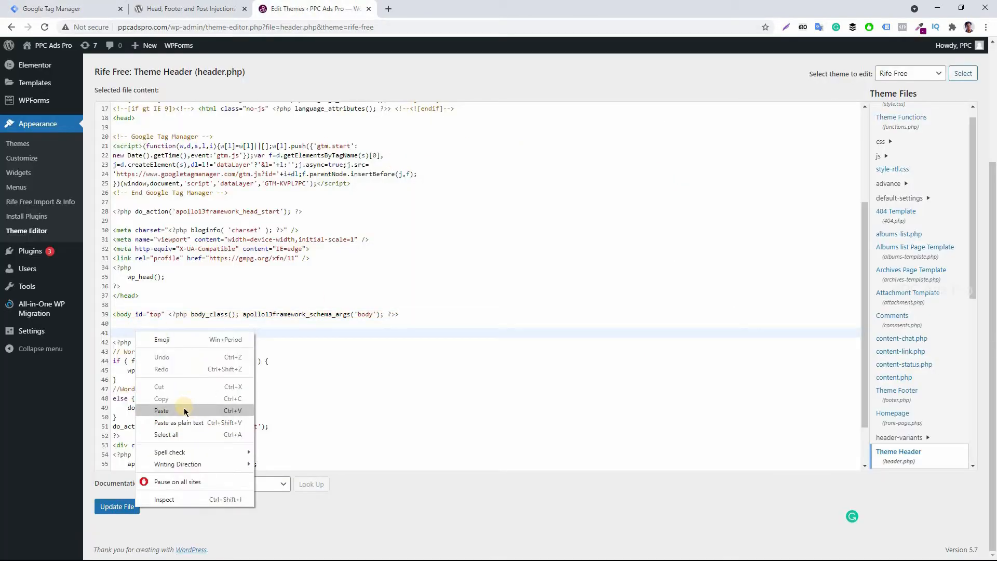
pyautogui.click(197, 408)
pyautogui.press('Return')
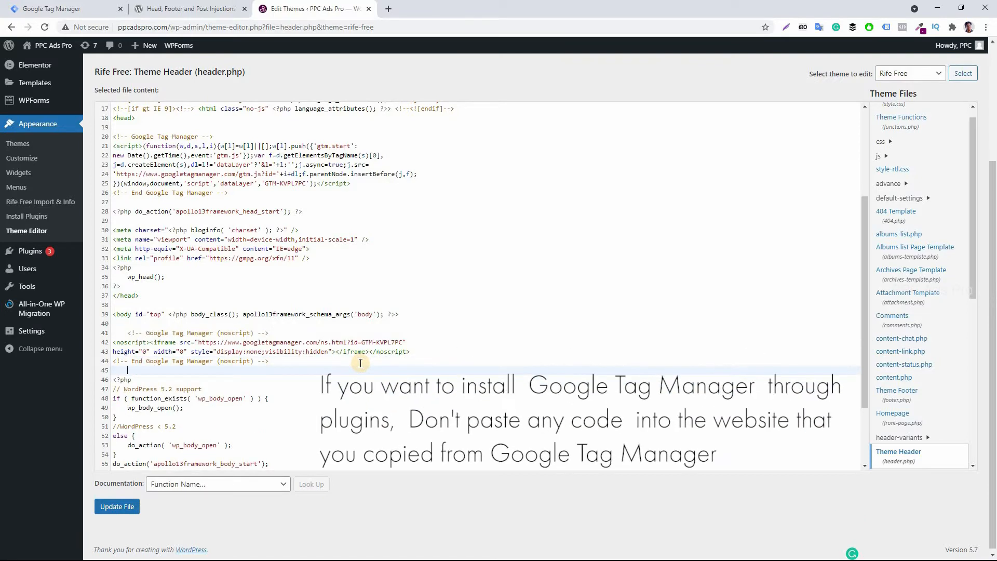
pyautogui.click(123, 507)
pyautogui.click(121, 507)
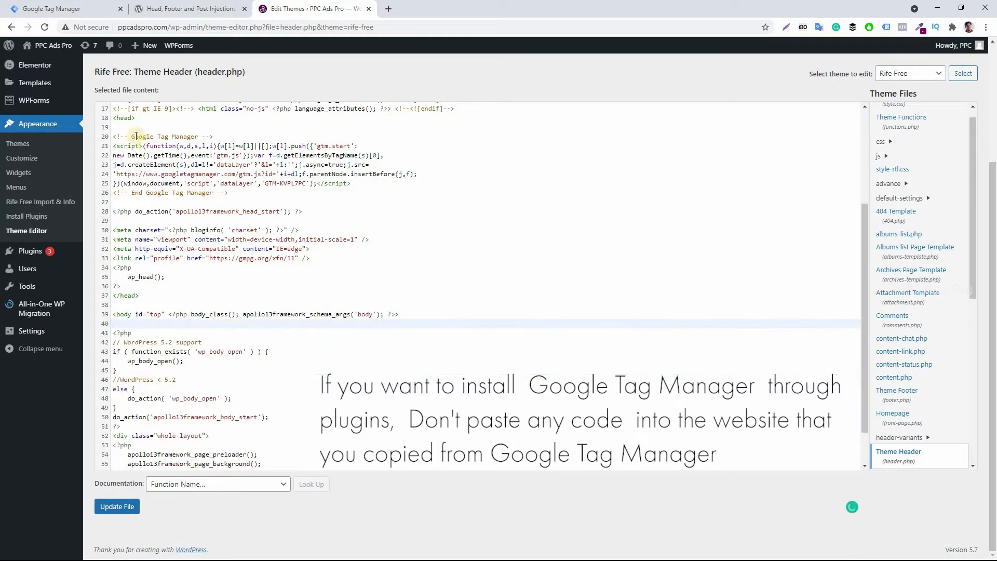
# Delete the Google Tag Manager script block and its blank lines below the opening <head> tag in header.php
pyautogui.moveTo(113, 135); pyautogui.dragTo(250, 201)
pyautogui.press('BackSpace')
pyautogui.press('BackSpace')
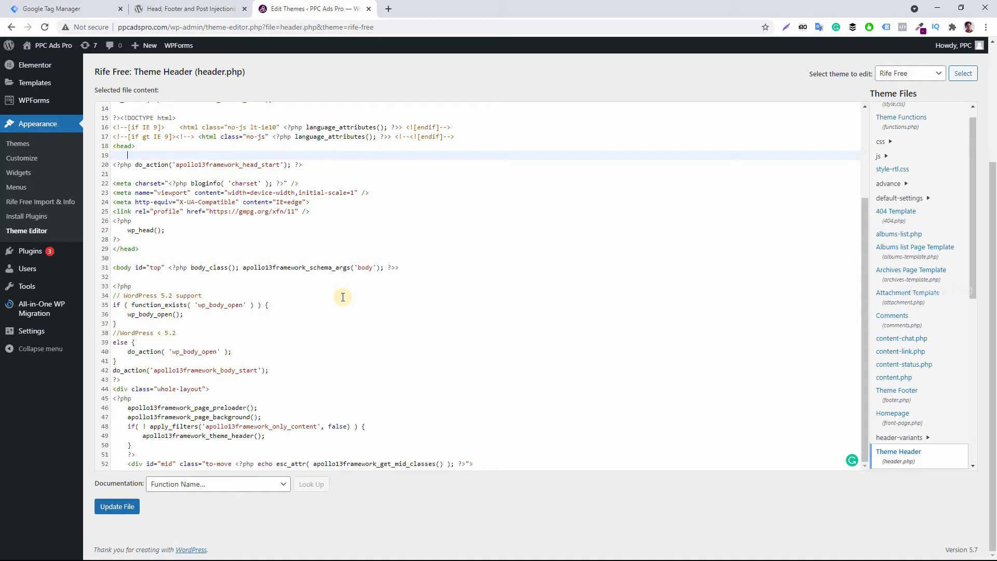
# Leave the Theme Editor without saving, check the Head, Footer and Post Injections plugin's WordPress.org page, and open the site's Add Plugins page
pyautogui.moveTo(27, 252)
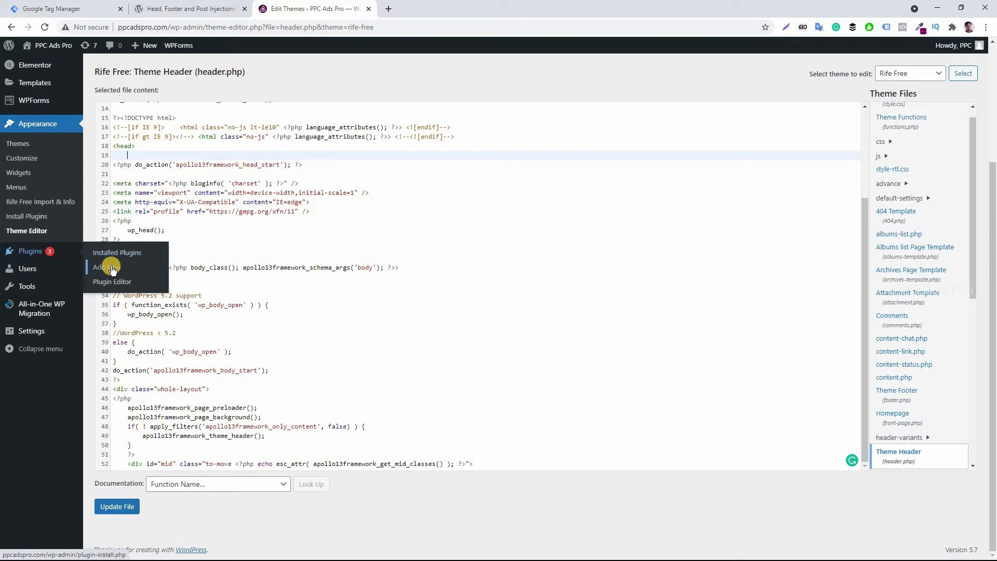
pyautogui.click(42, 257)
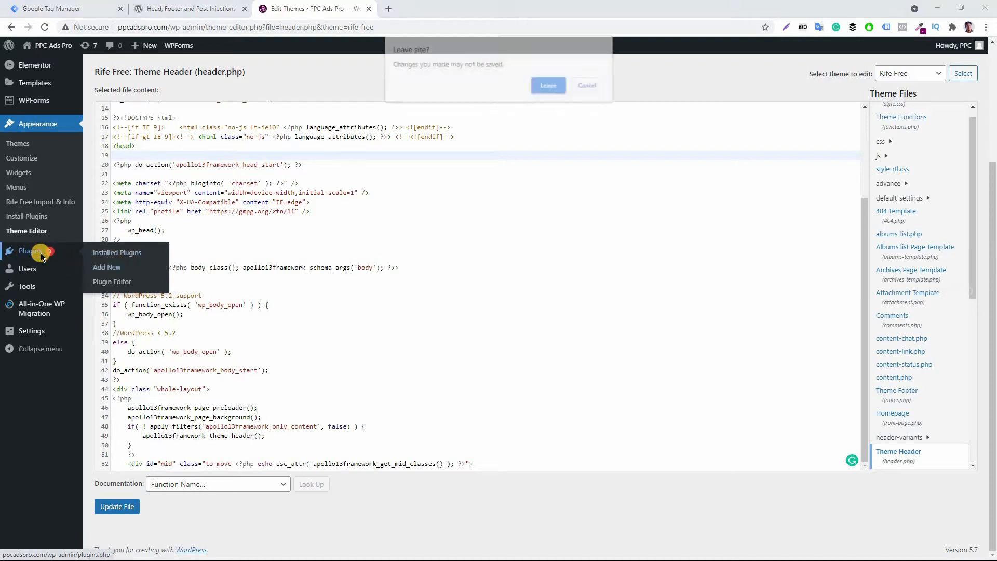
pyautogui.click(551, 85)
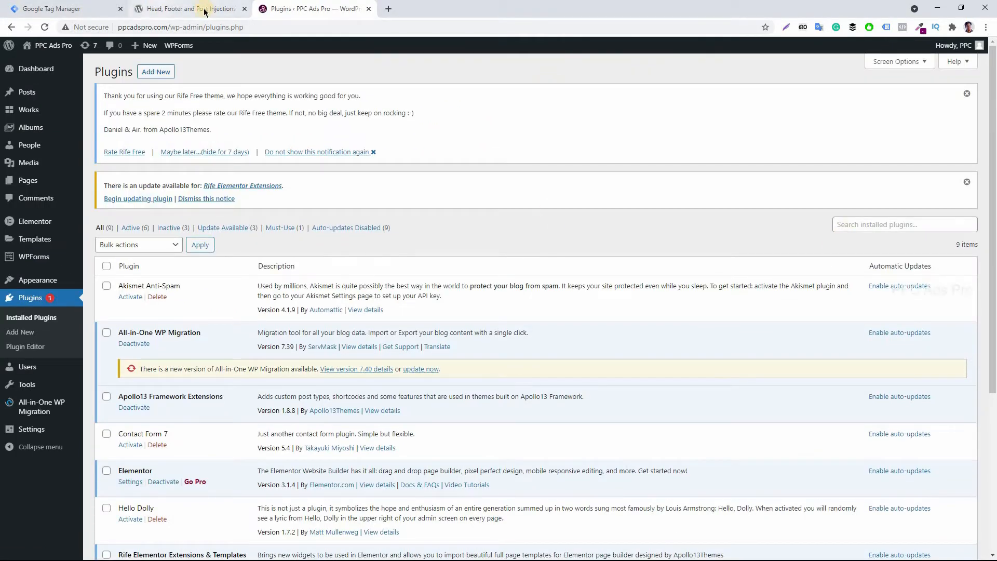
pyautogui.click(207, 12)
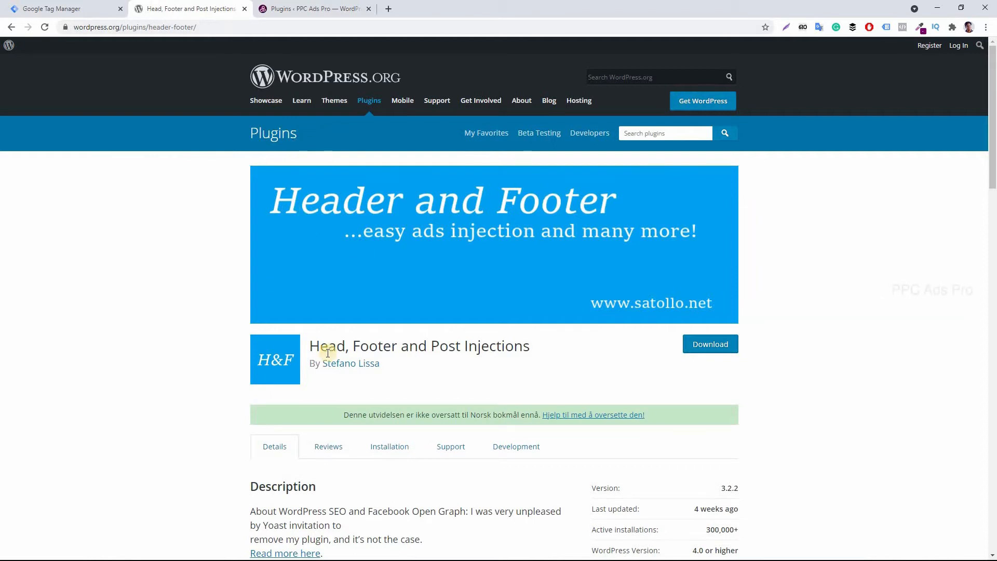
pyautogui.hotkey('ctrl', 'Tab')
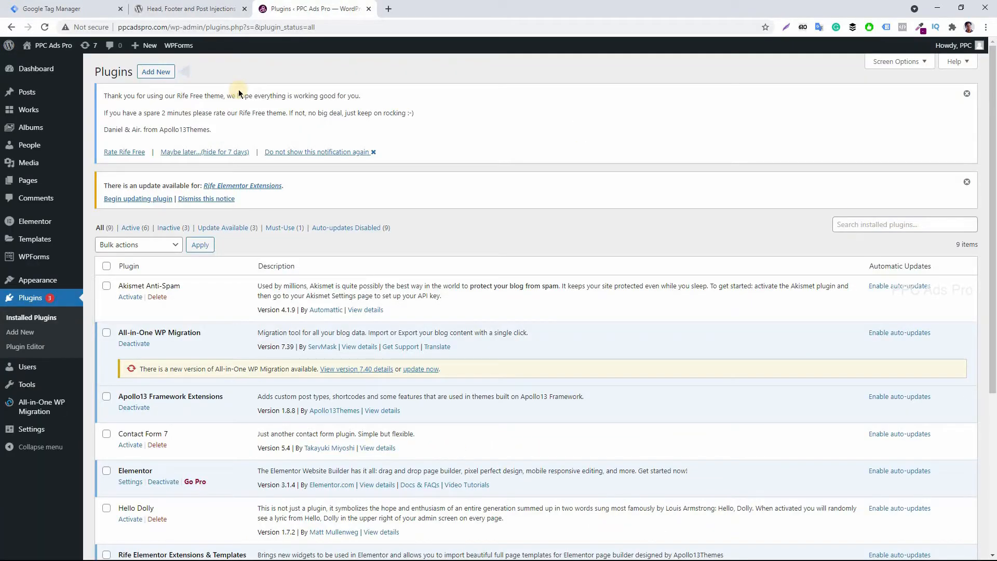
pyautogui.click(159, 73)
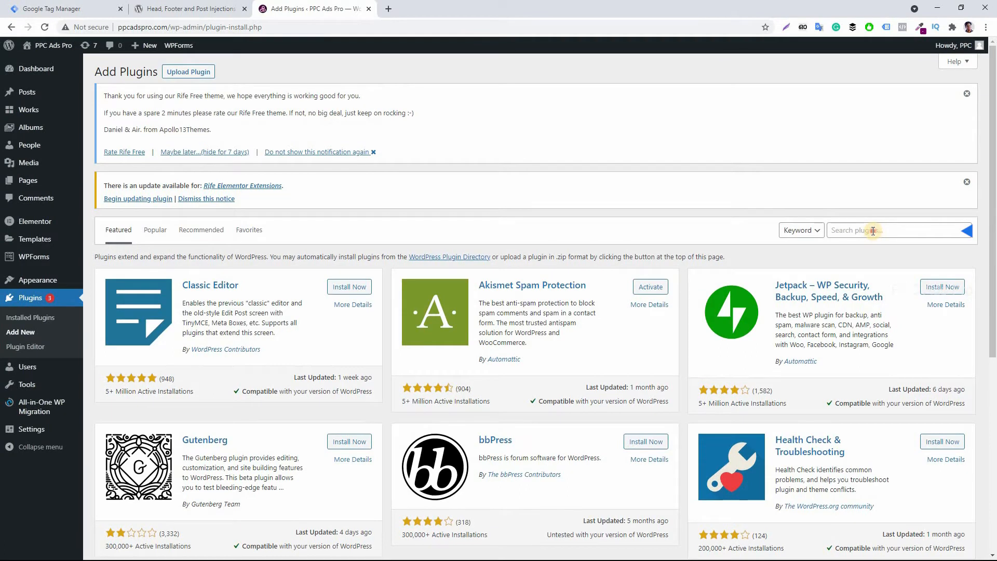
# Search the plugin directory for "Head, footer and"
pyautogui.click(873, 231)
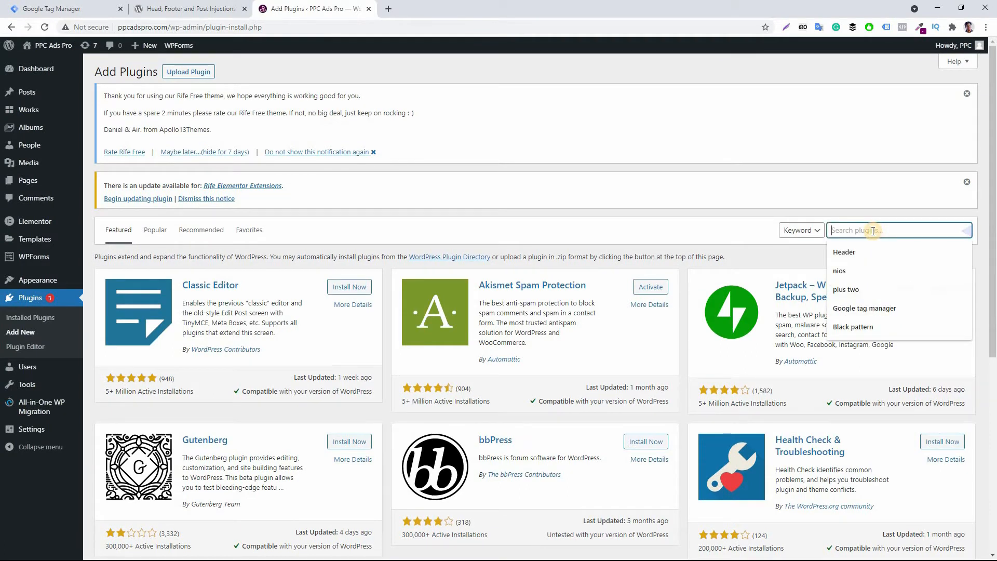
pyautogui.write('He')
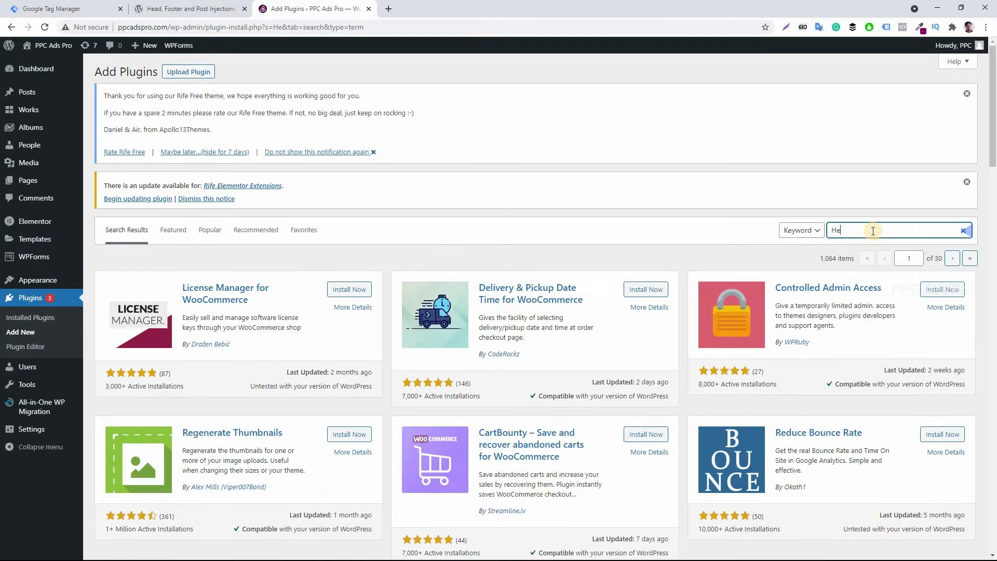
pyautogui.write('ad')
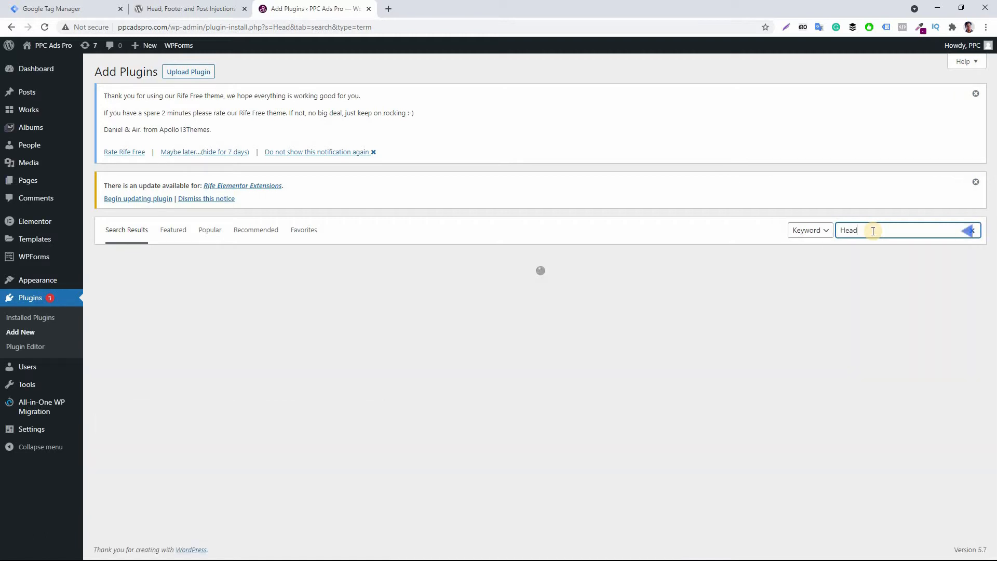
pyautogui.write(', foote')
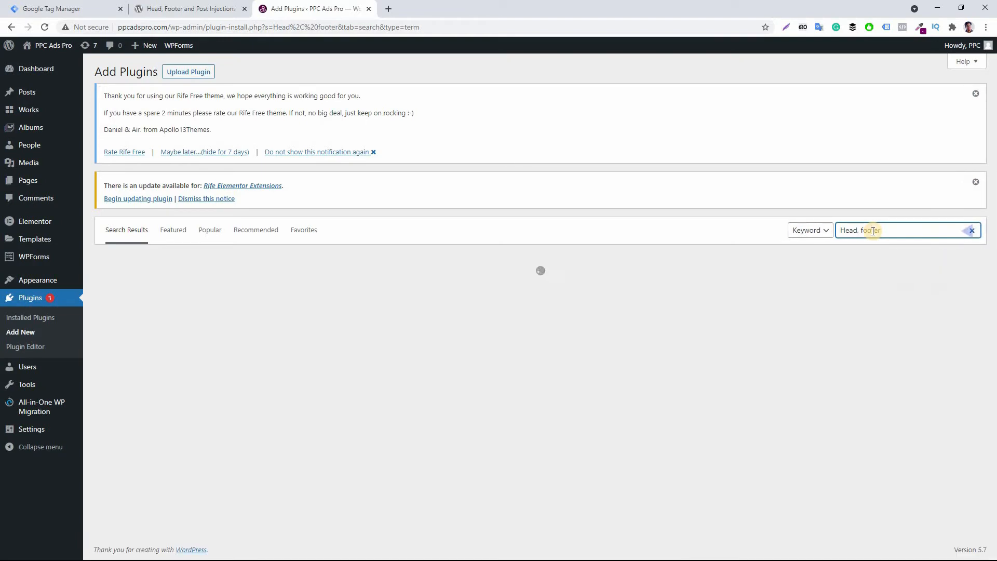
pyautogui.write('r')
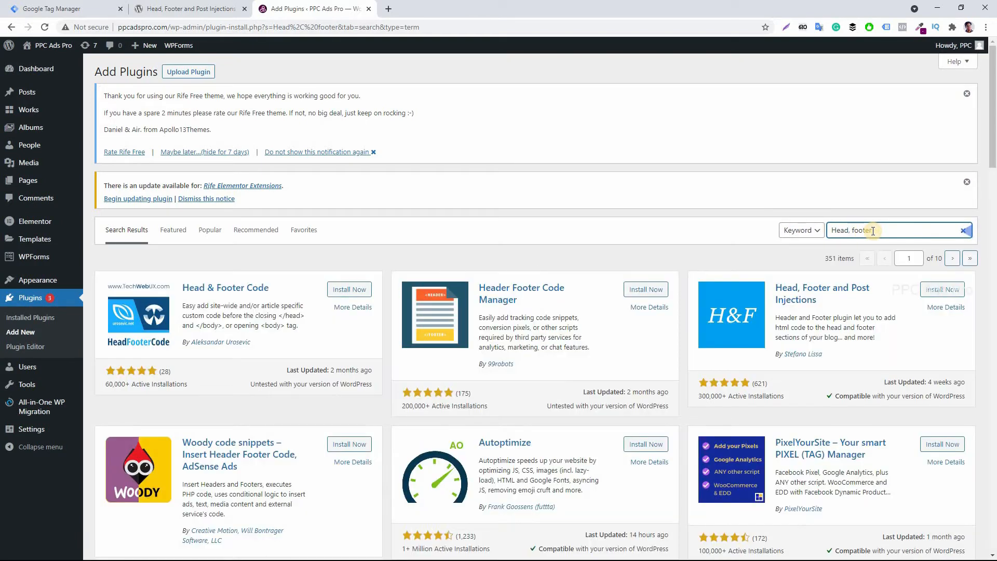
pyautogui.write(' and')
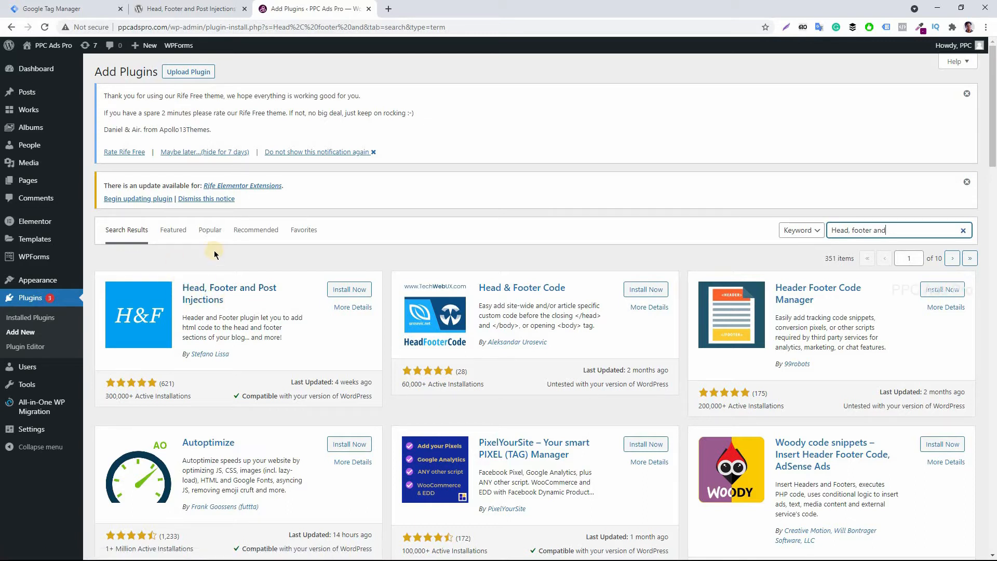
# Install and activate the Head, Footer and Post Injections plugin, and reload the Plugins page
pyautogui.click(353, 291)
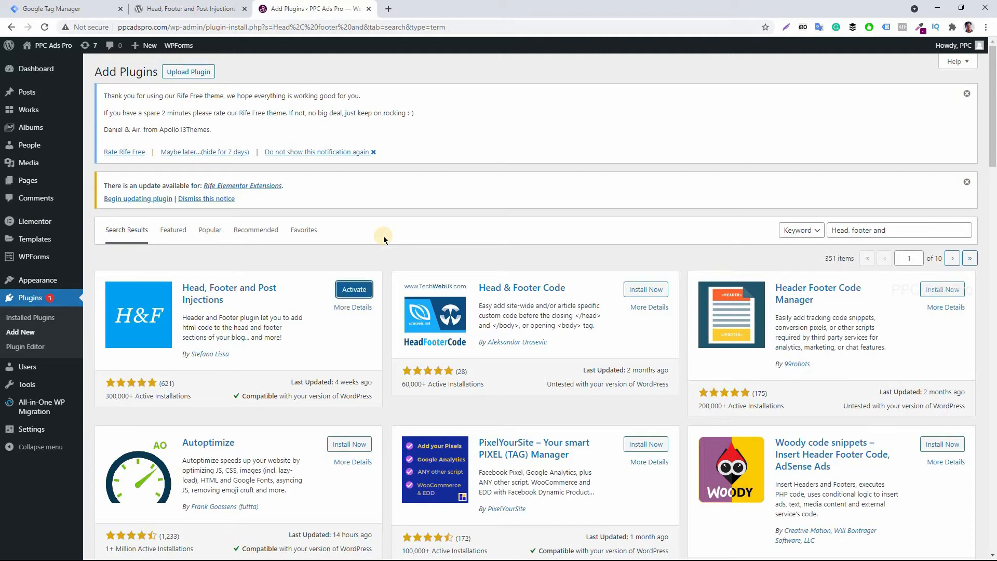
pyautogui.click(357, 294)
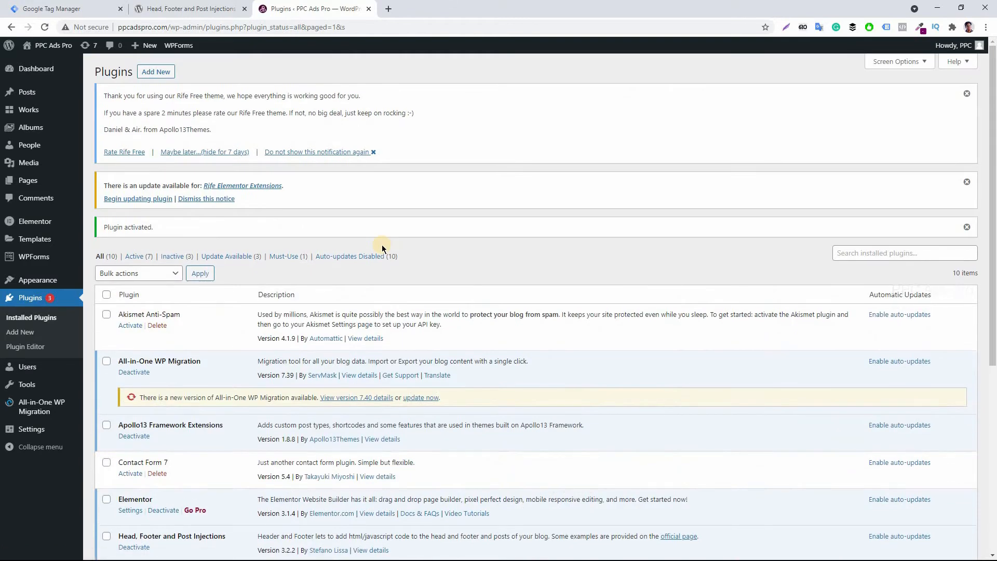
pyautogui.click(45, 28)
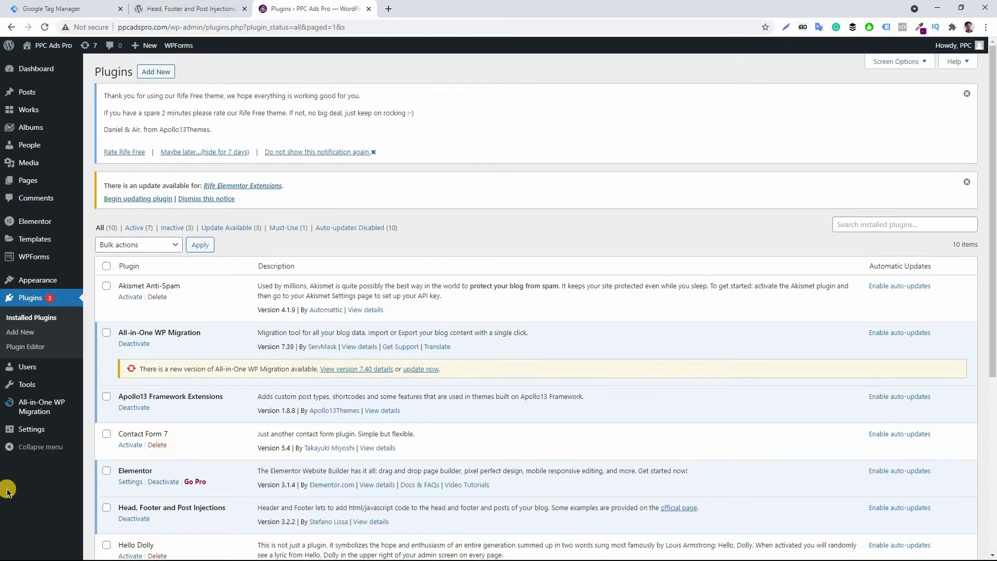
# Close the plugin's WordPress.org page and copy the <head> snippet from Tag Manager's install instructions
pyautogui.moveTo(31, 434)
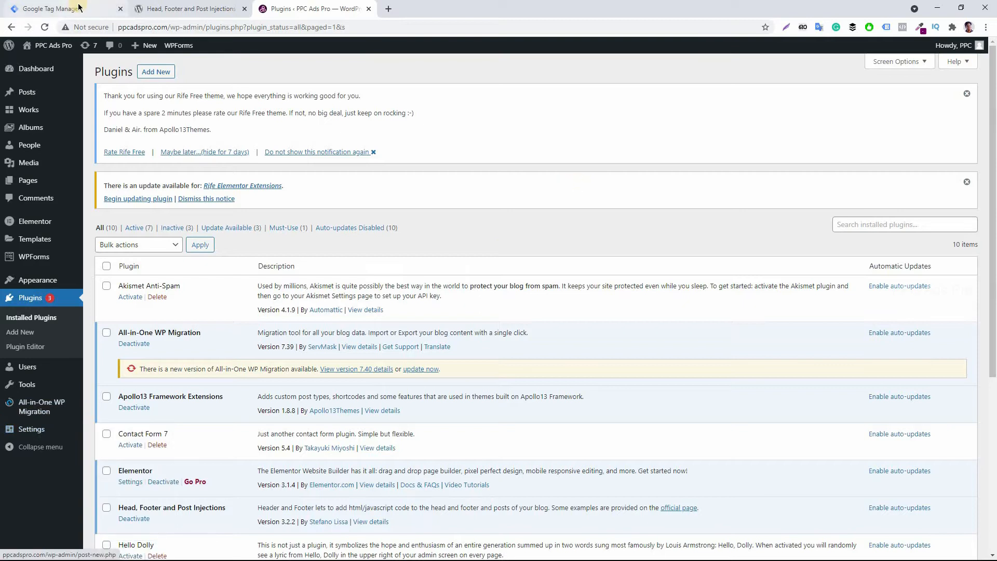
pyautogui.click(212, 9)
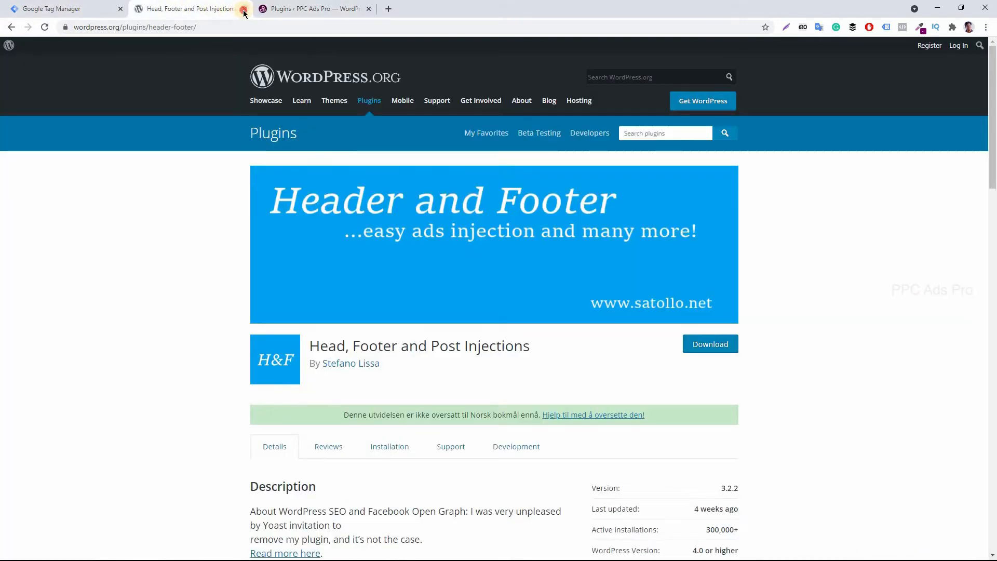
pyautogui.click(245, 9)
pyautogui.click(77, 10)
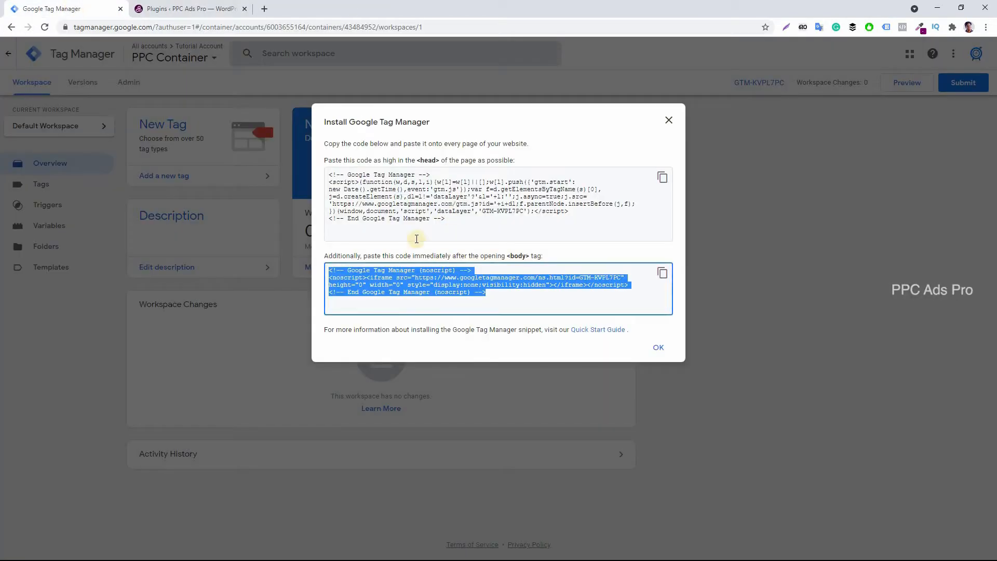
pyautogui.click(464, 217)
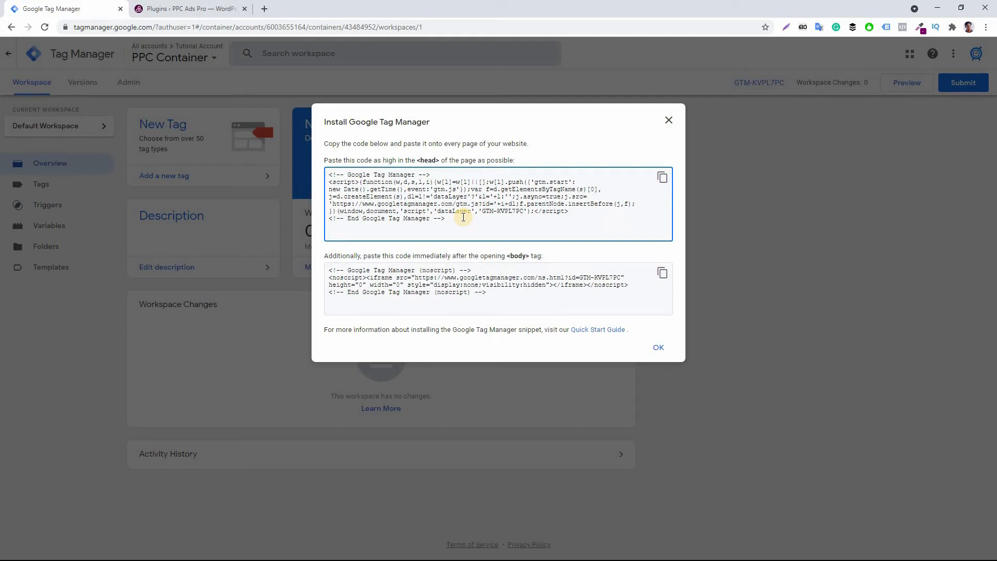
pyautogui.click(662, 177)
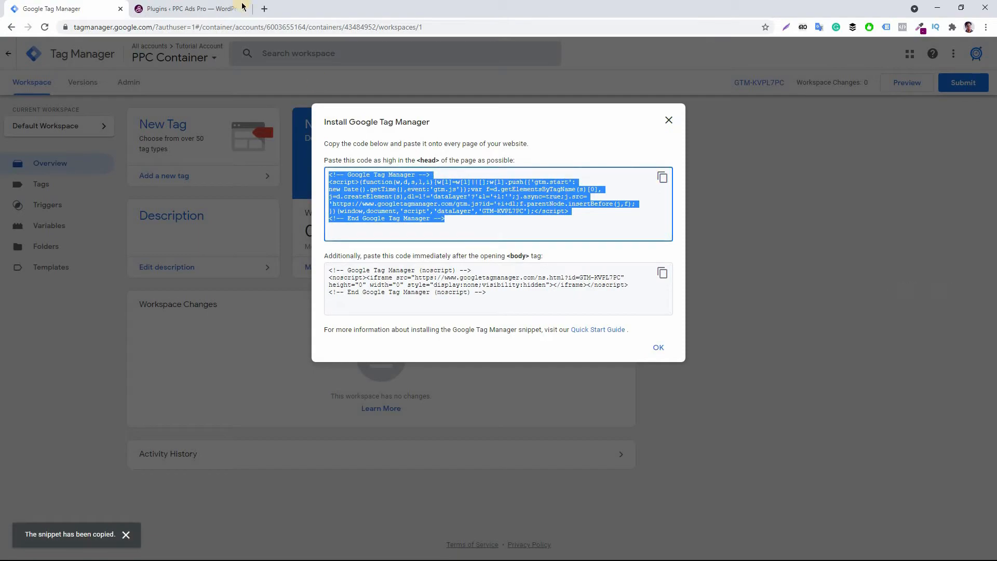
# Switch to WordPress and open the Header and Footer settings of the Head, Footer and Post Injections plugin
pyautogui.click(207, 9)
pyautogui.moveTo(33, 430)
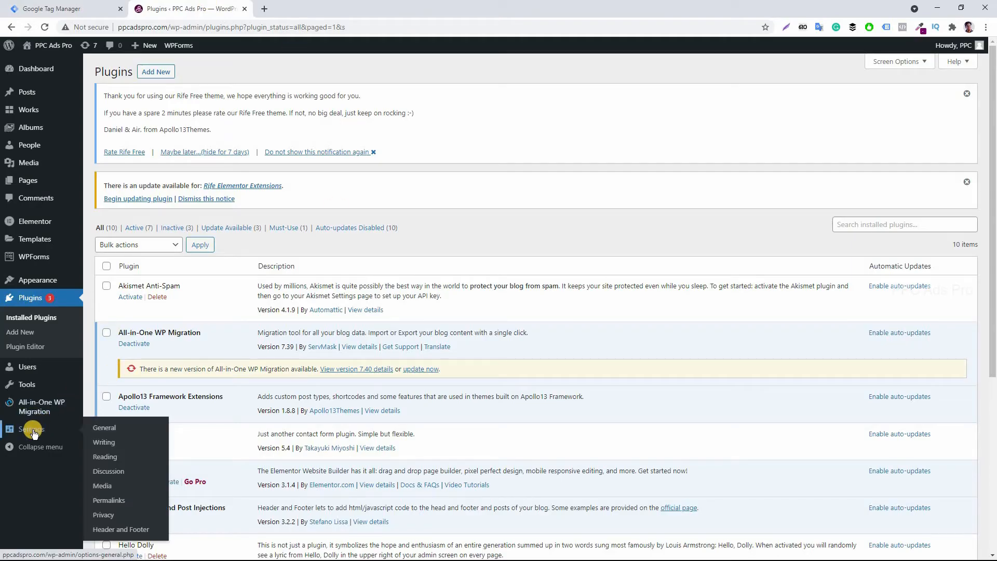
pyautogui.click(144, 535)
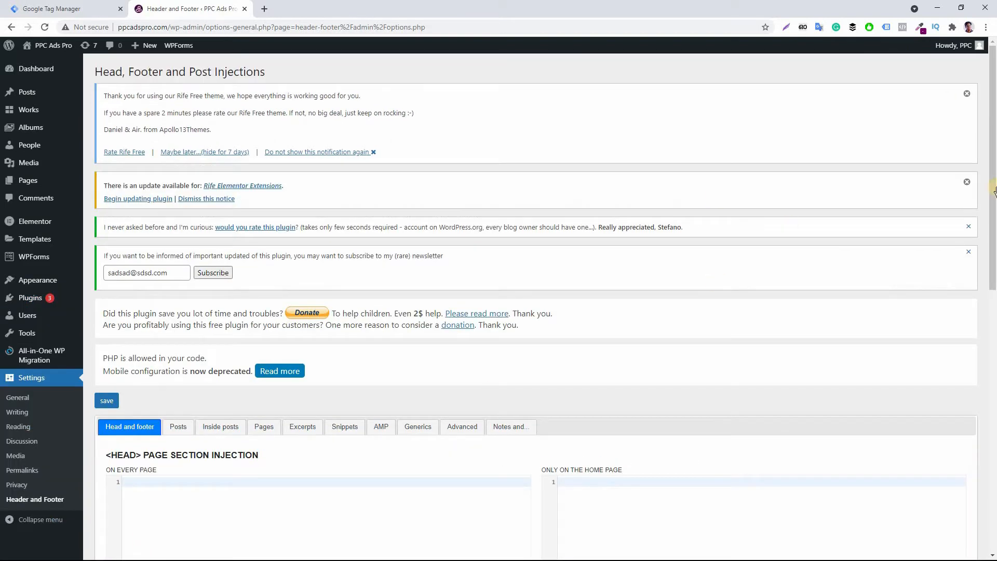
# Examine the <head>, after-<body> and footer injection boxes on the Header and Footer settings page
pyautogui.moveTo(995, 191); pyautogui.dragTo(994, 242)
pyautogui.scroll(-3, 994, 242)
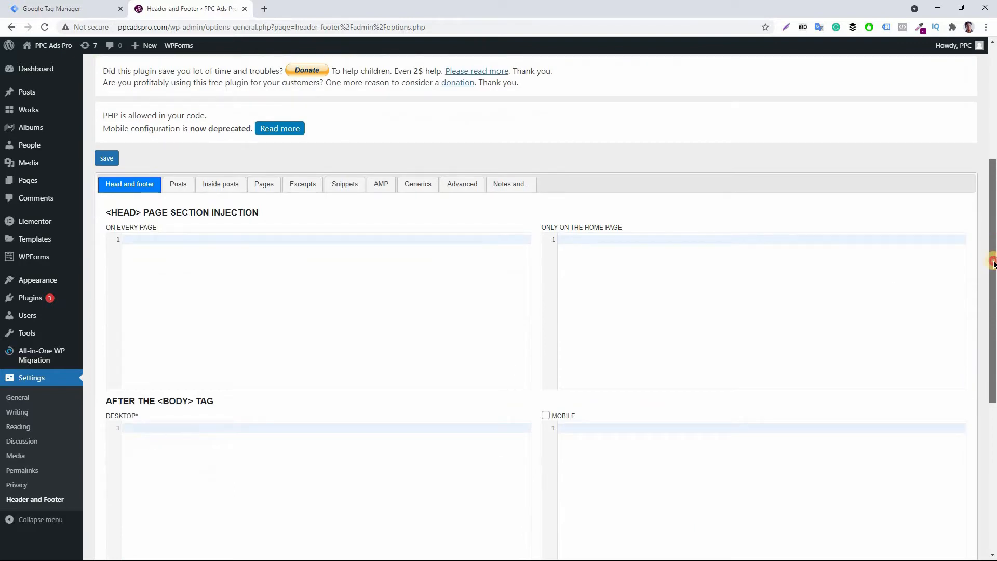
pyautogui.scroll(-1, 995, 262)
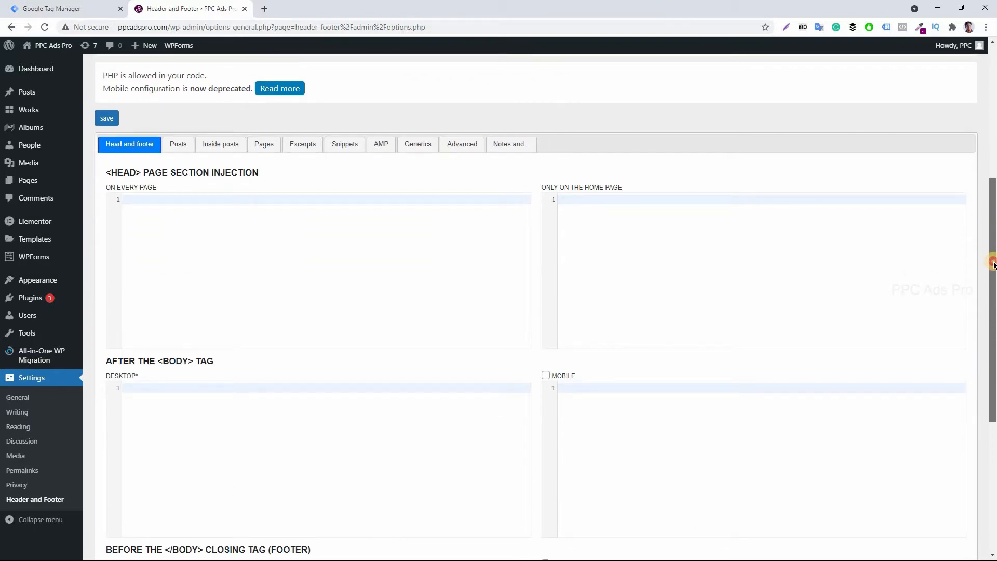
pyautogui.scroll(1, 993, 264)
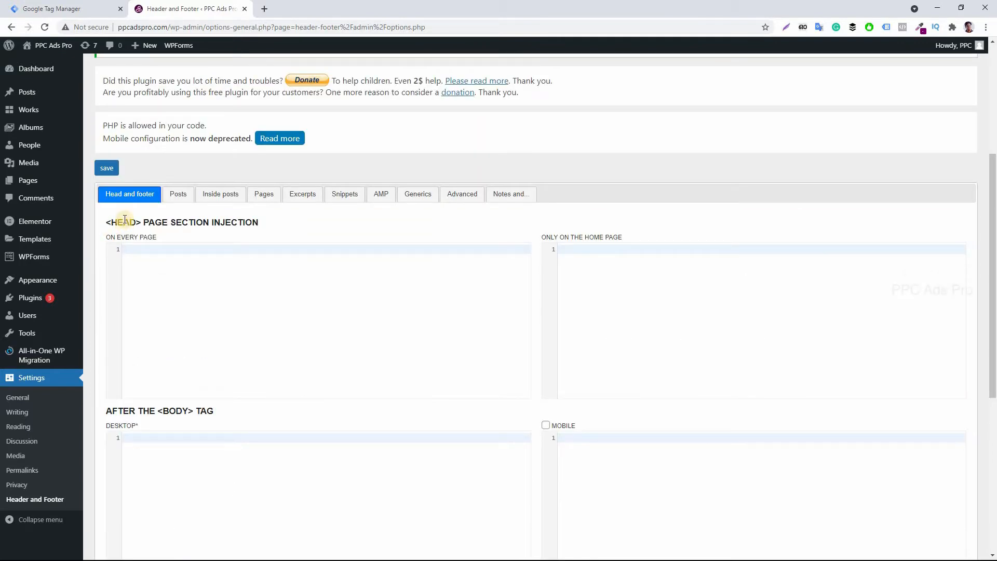
pyautogui.click(152, 265)
pyautogui.moveTo(993, 229); pyautogui.dragTo(993, 319)
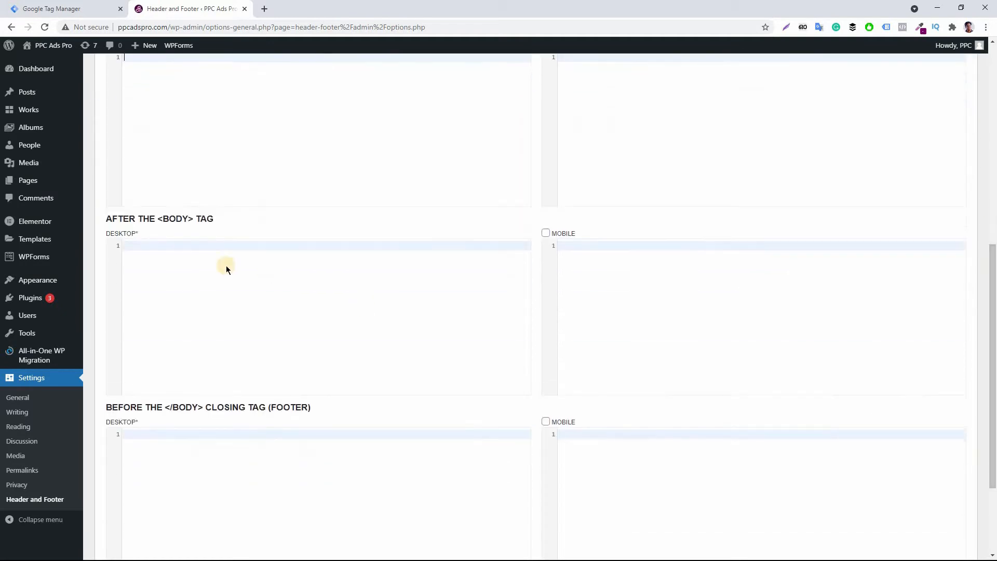
pyautogui.click(154, 273)
pyautogui.click(994, 286)
pyautogui.moveTo(993, 285); pyautogui.dragTo(994, 348)
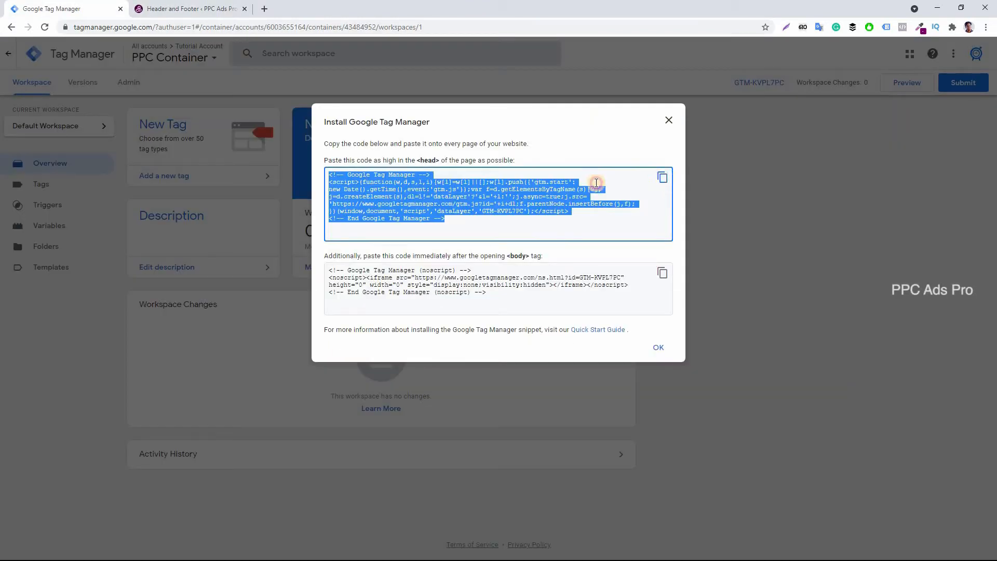
# Copy Tag Manager's <head> snippet and paste it into the plugin's <head> page section injection for every page
pyautogui.click(662, 178)
pyautogui.click(174, 6)
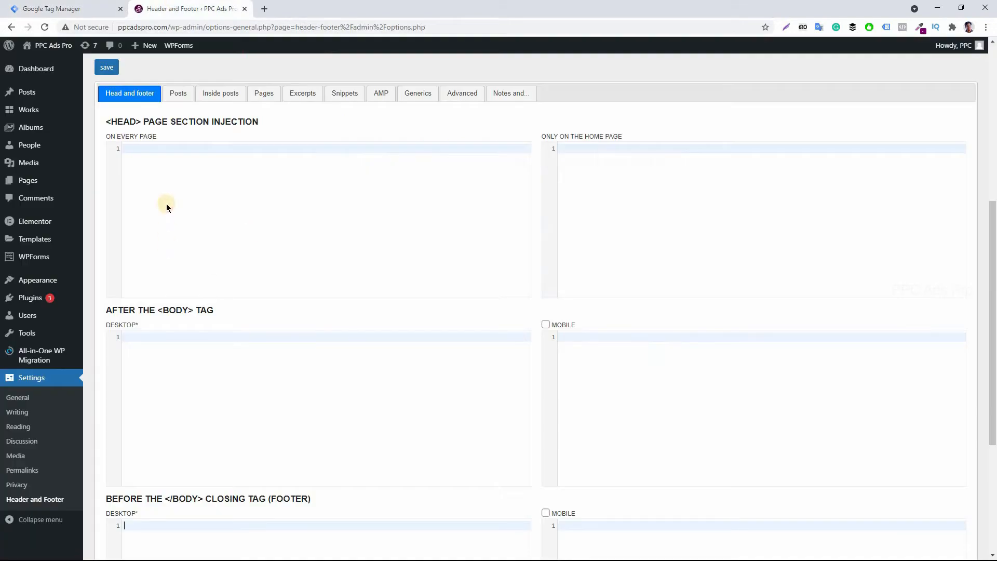
pyautogui.click(173, 166)
pyautogui.hotkey('ctrl', 'v')
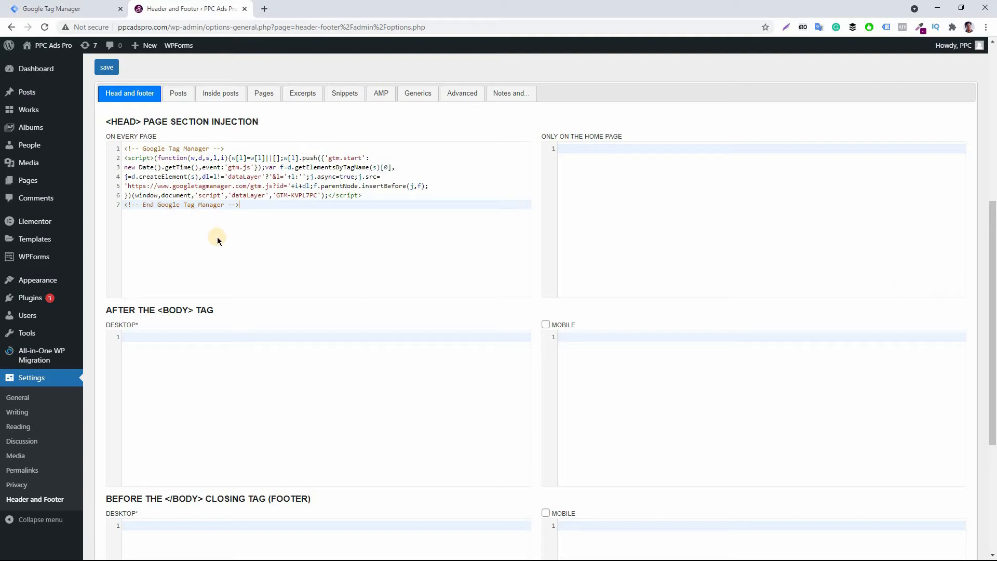
# Copy Tag Manager's <body> snippet and paste it into the desktop box of the plugin's After the <body> Tag section
pyautogui.click(50, 8)
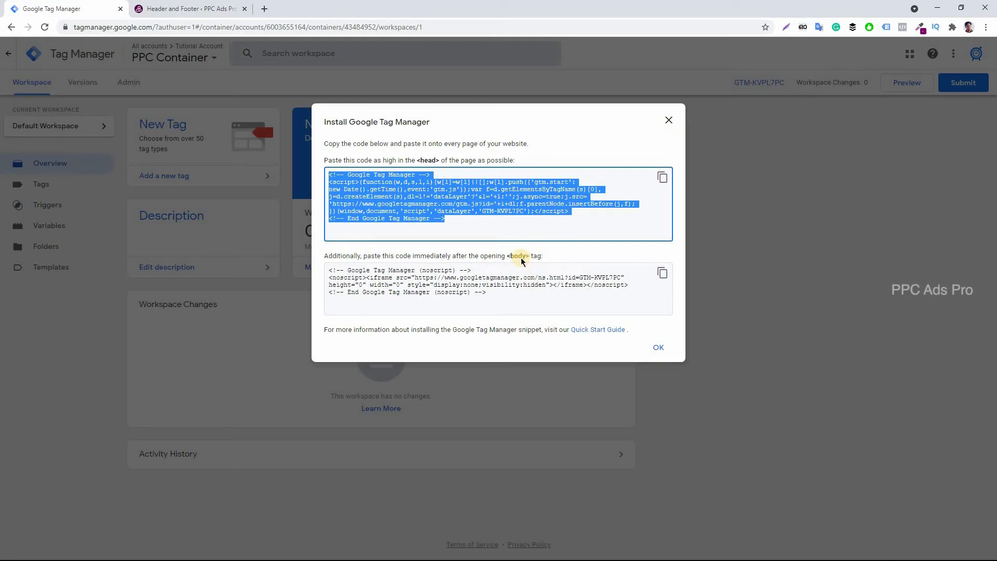
pyautogui.click(492, 291)
pyautogui.click(663, 273)
pyautogui.click(192, 9)
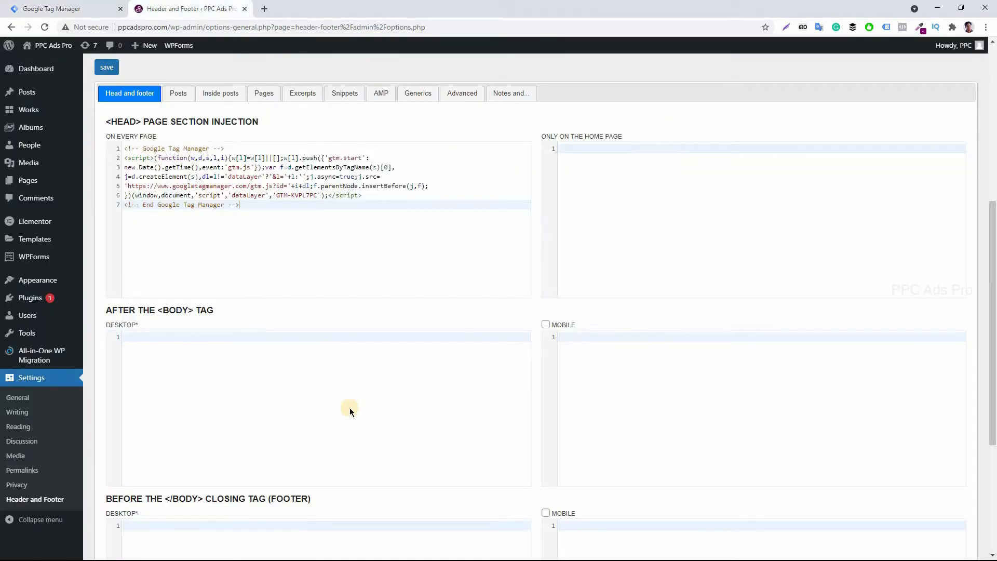
pyautogui.click(189, 356)
pyautogui.hotkey('ctrl', 'v')
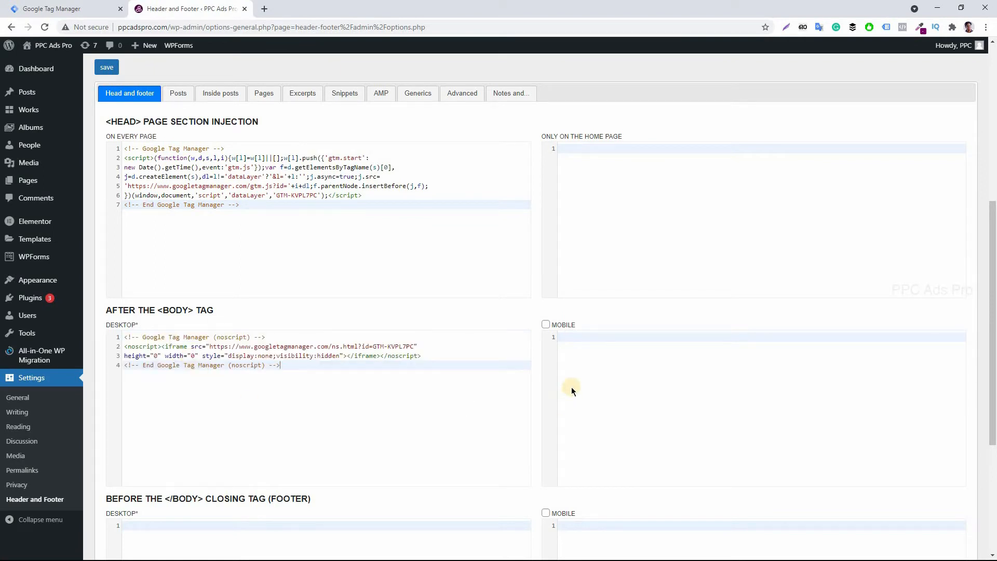
# Enable the Mobile option for the After the <body> Tag section and save the Header and Footer settings
pyautogui.click(547, 326)
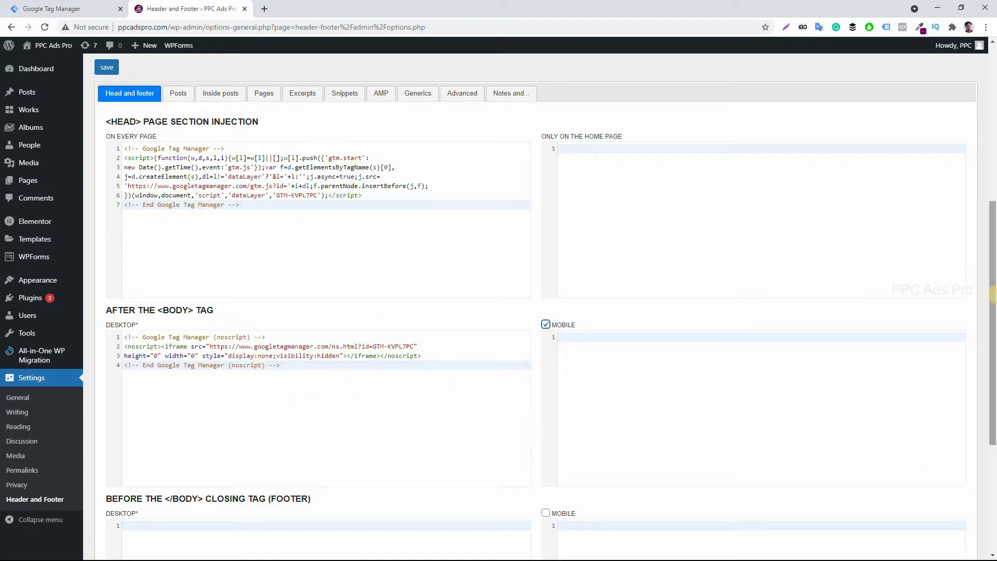
pyautogui.moveTo(993, 289); pyautogui.dragTo(992, 397)
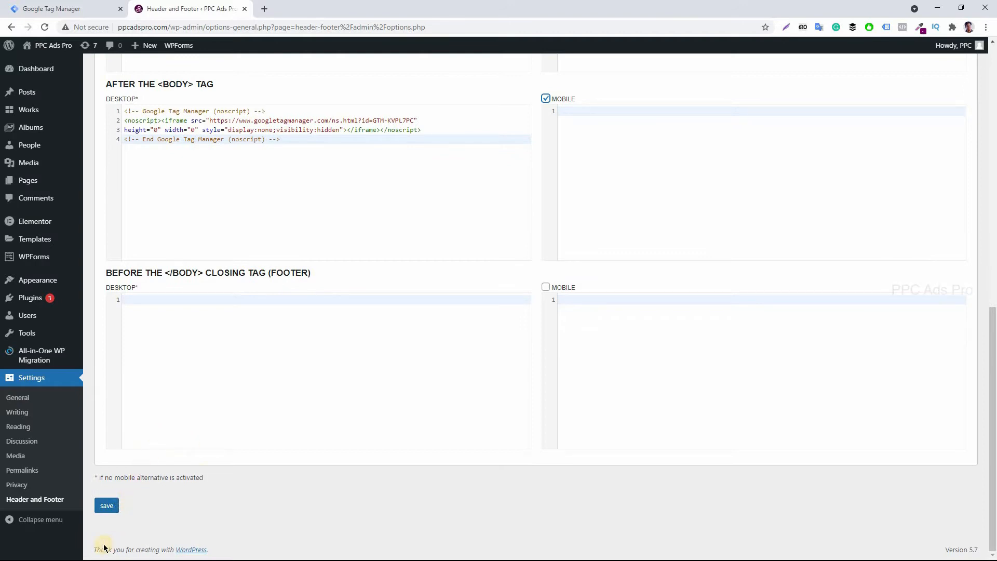
pyautogui.click(107, 507)
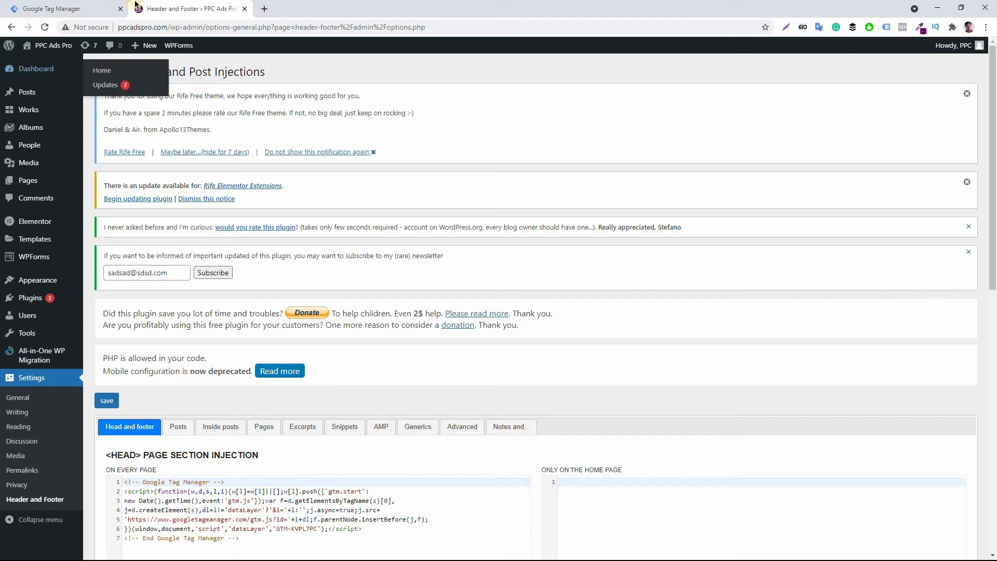
# Switch back to Google Tag Manager and dismiss the Install Google Tag Manager instructions
pyautogui.click(86, 16)
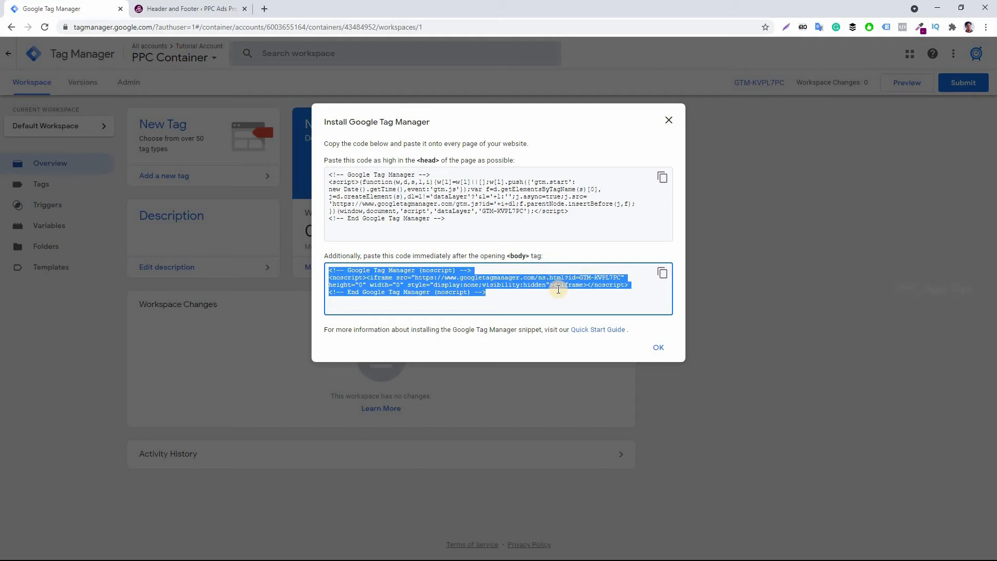
pyautogui.click(659, 348)
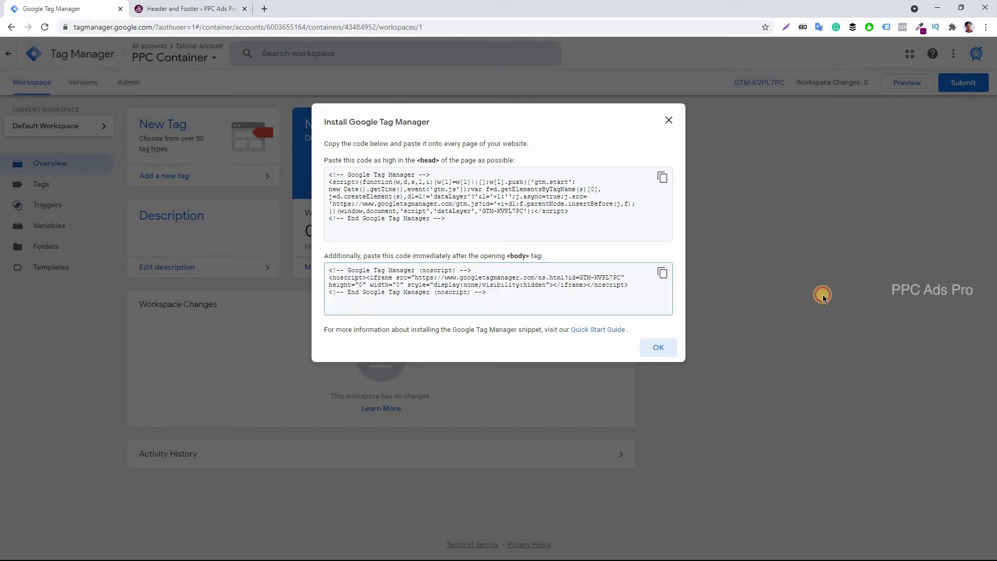
pyautogui.click(823, 294)
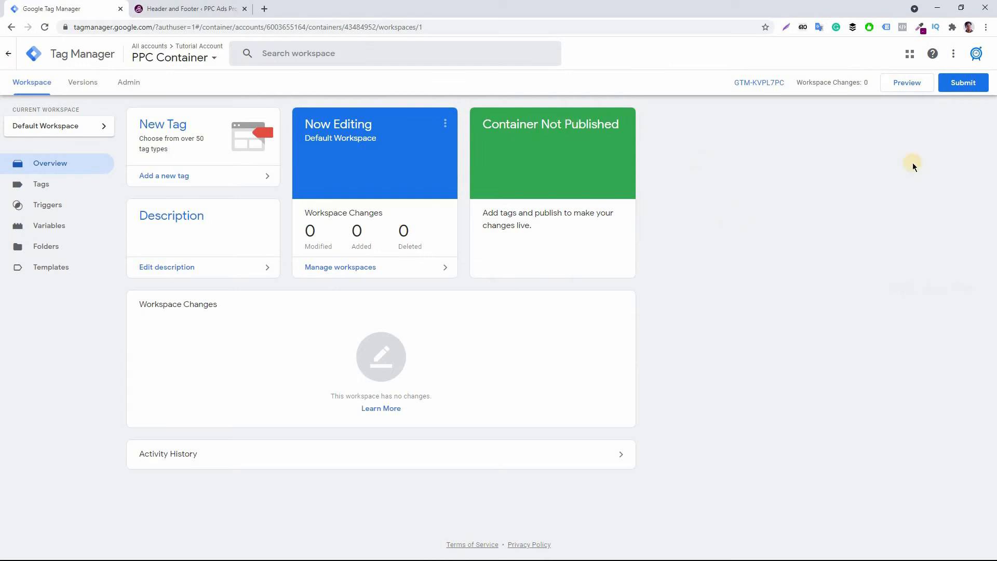
# Submit the workspace and publish a container version named "Header & Footer Plugin GTM" without a description
pyautogui.click(965, 85)
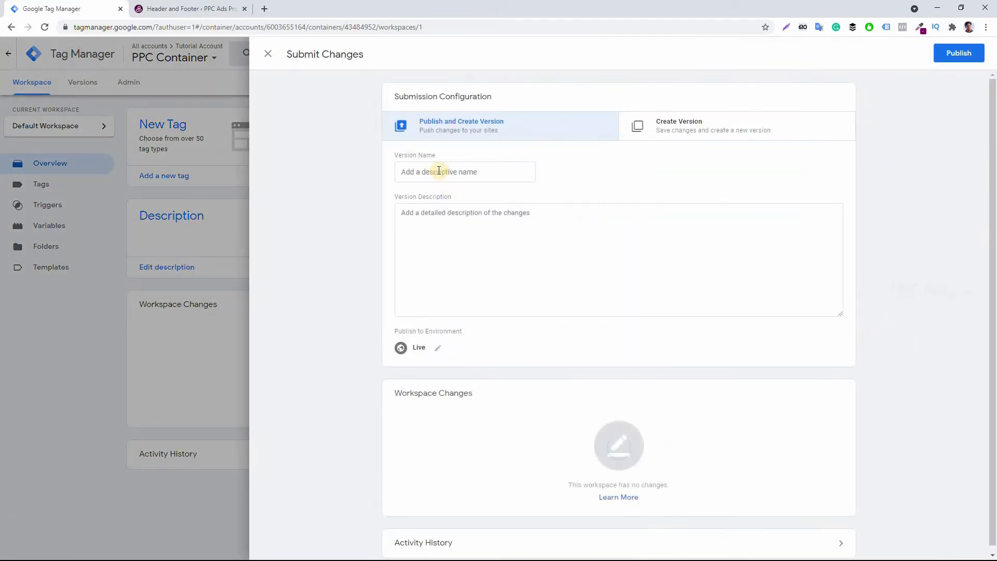
pyautogui.click(439, 172)
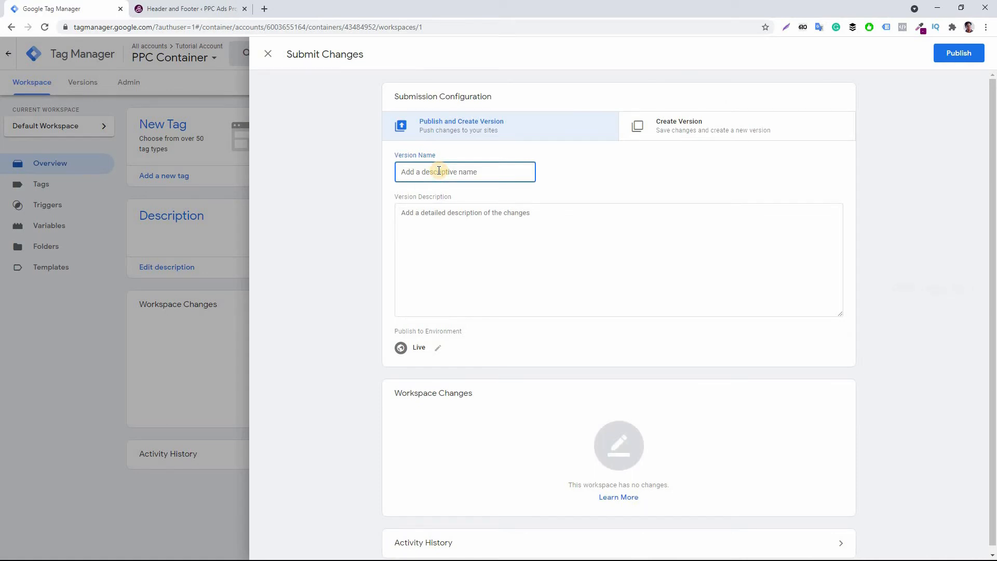
pyautogui.write('Header Footer Plugin GTM&')
pyautogui.click(574, 243)
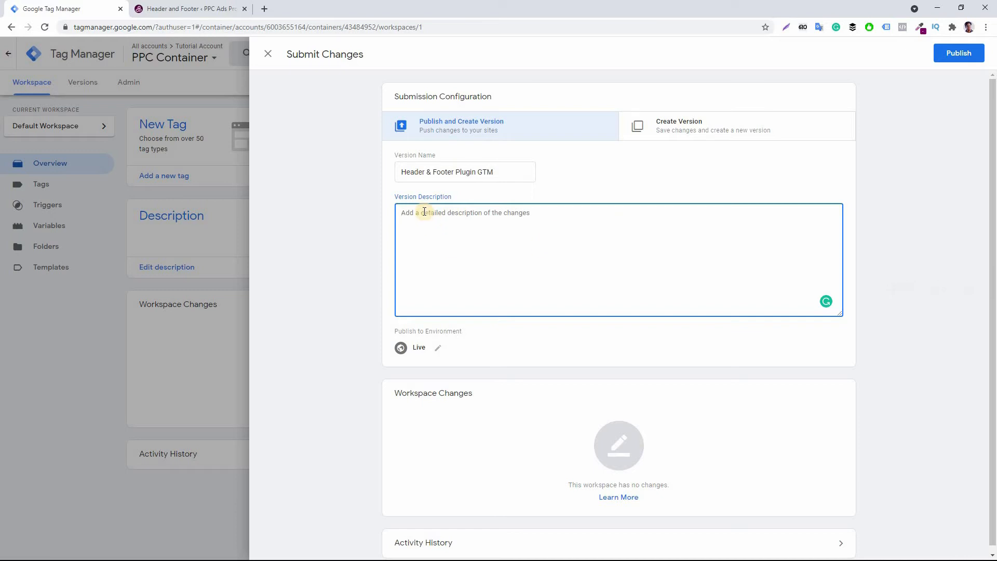
pyautogui.click(961, 52)
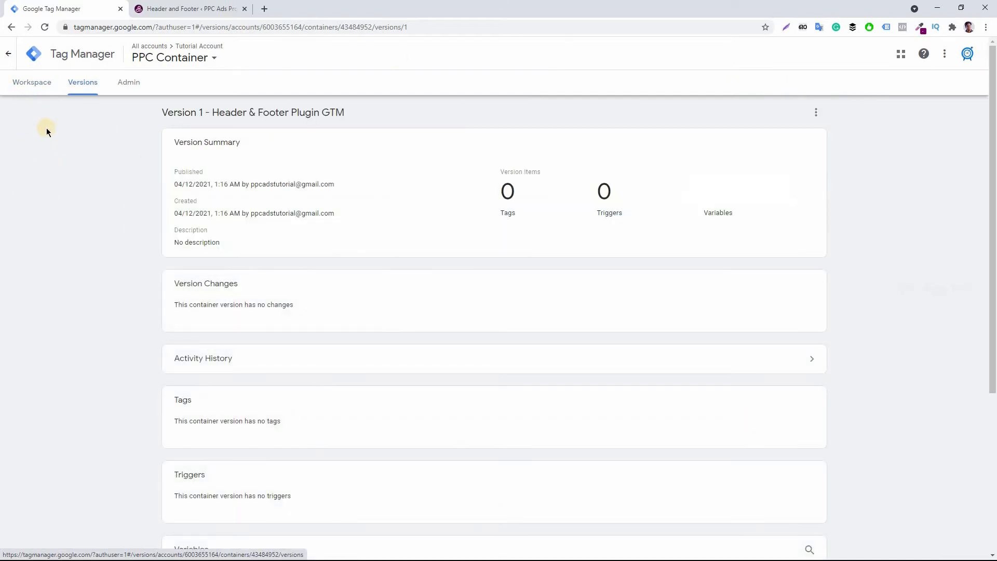
# Return to the PPC Container workspace and start Preview mode
pyautogui.click(31, 85)
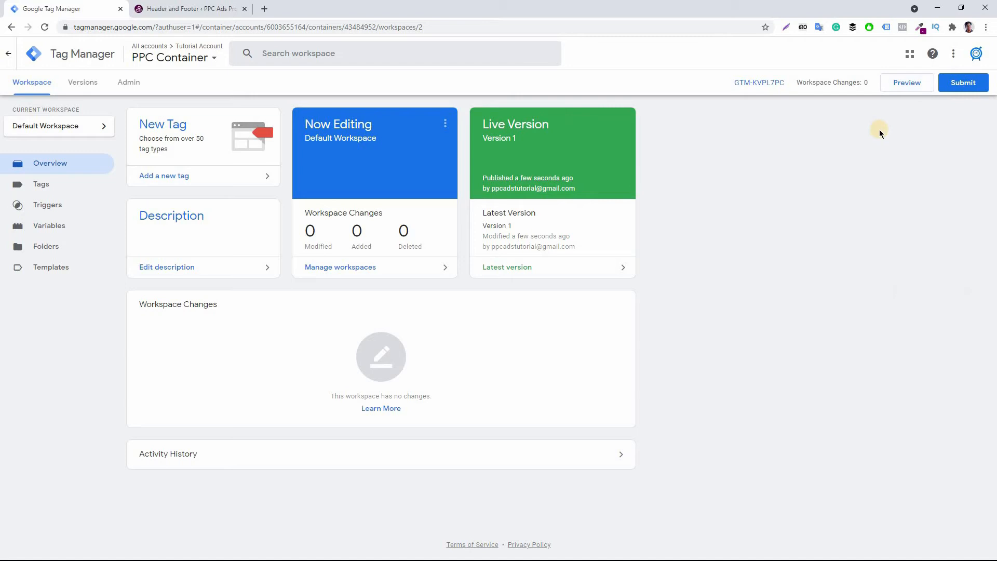
pyautogui.click(894, 86)
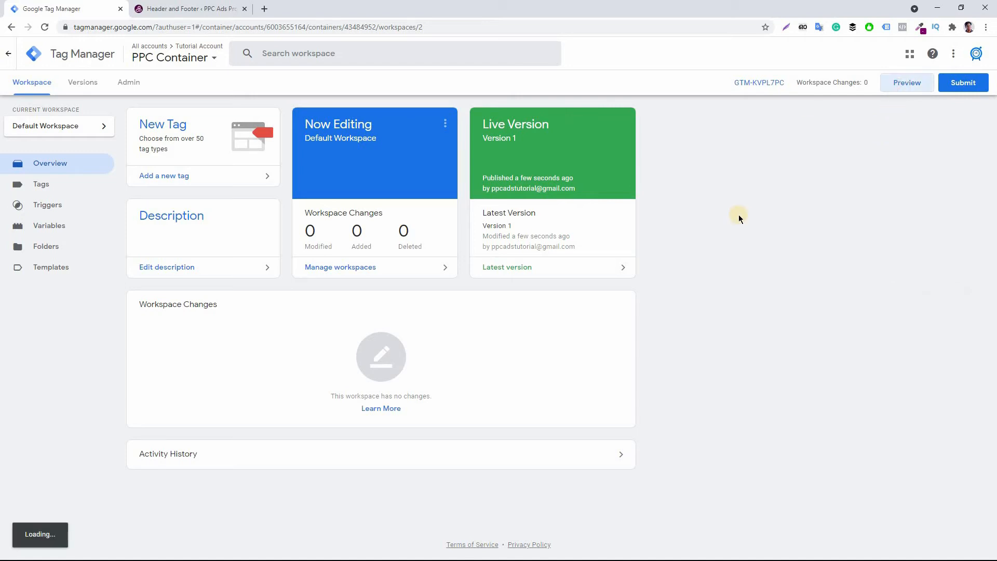
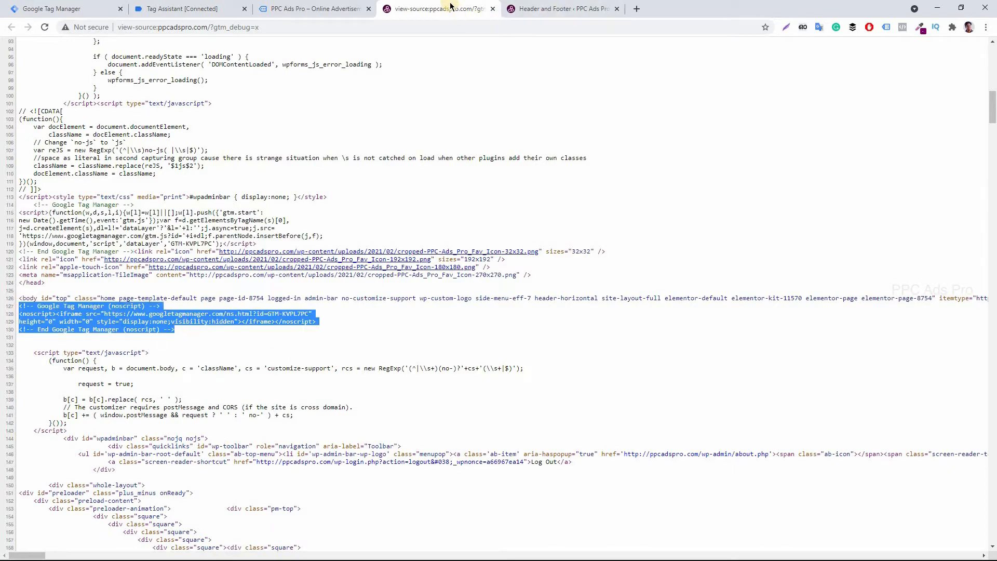
# View the Tag Assistant summary for ppcadspro.com, closing the extra site tabs, and return to the Tag Manager workspace
pyautogui.middleClick(426, 6)
pyautogui.click(424, 8)
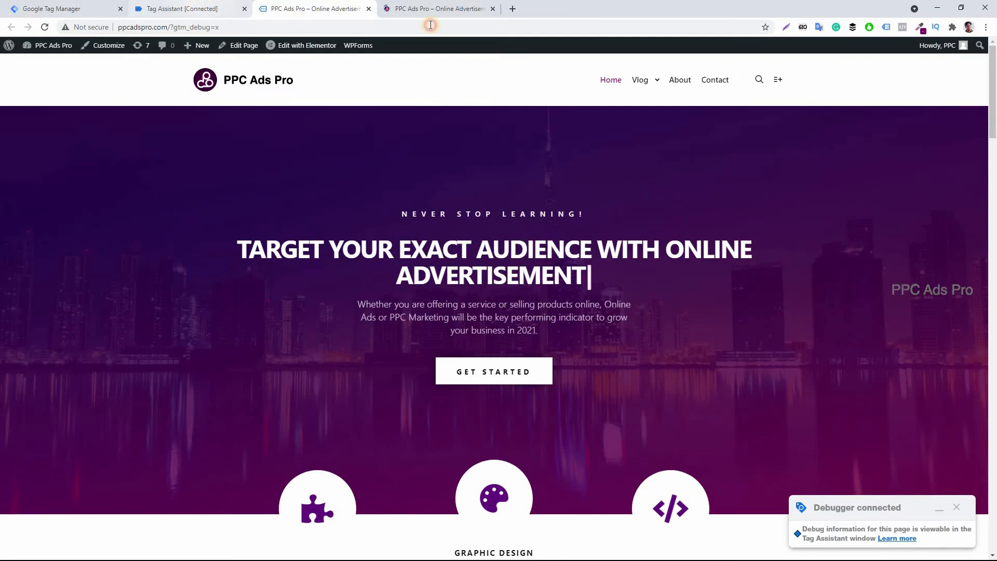
pyautogui.click(191, 8)
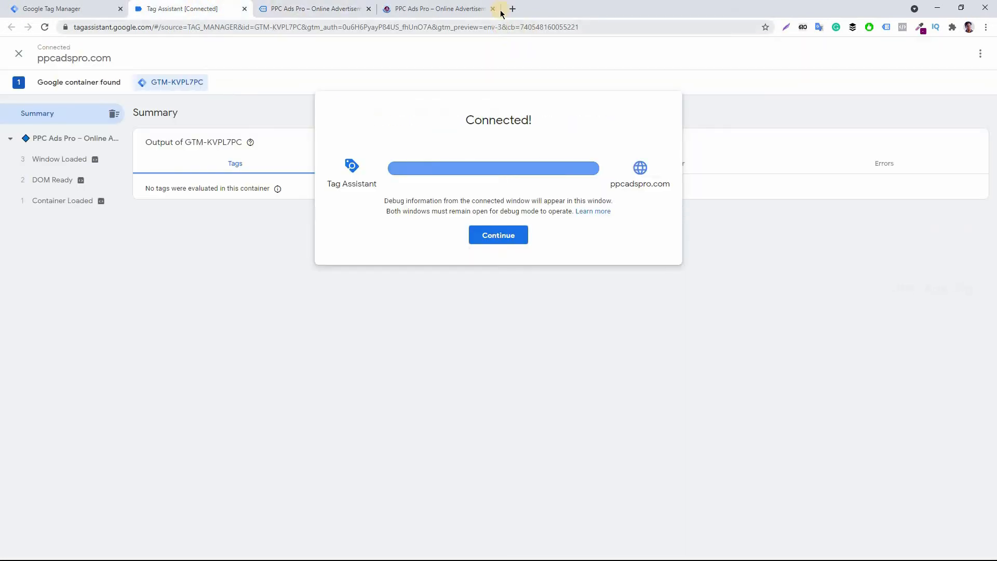
pyautogui.click(492, 9)
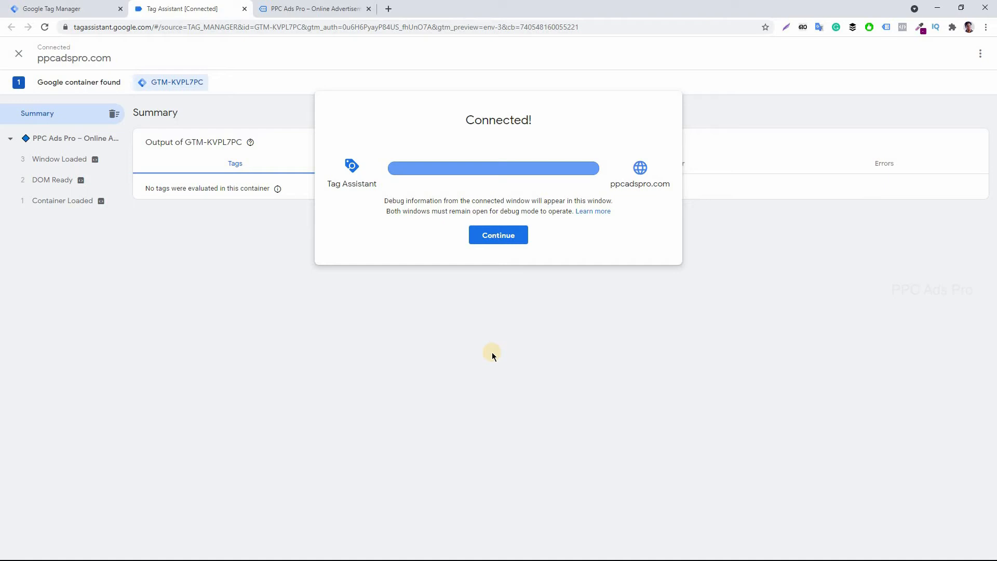
pyautogui.click(500, 239)
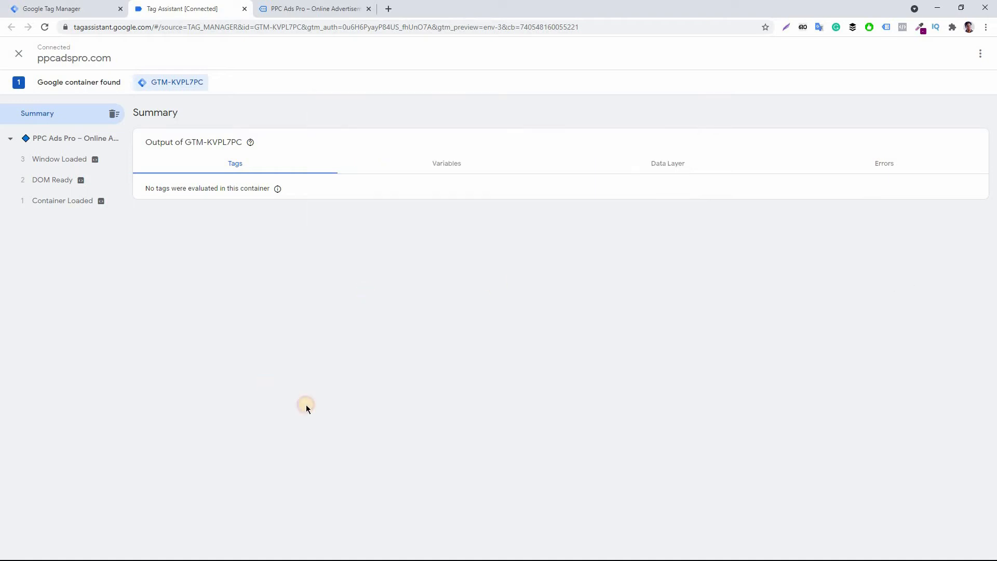
pyautogui.click(244, 9)
pyautogui.click(77, 9)
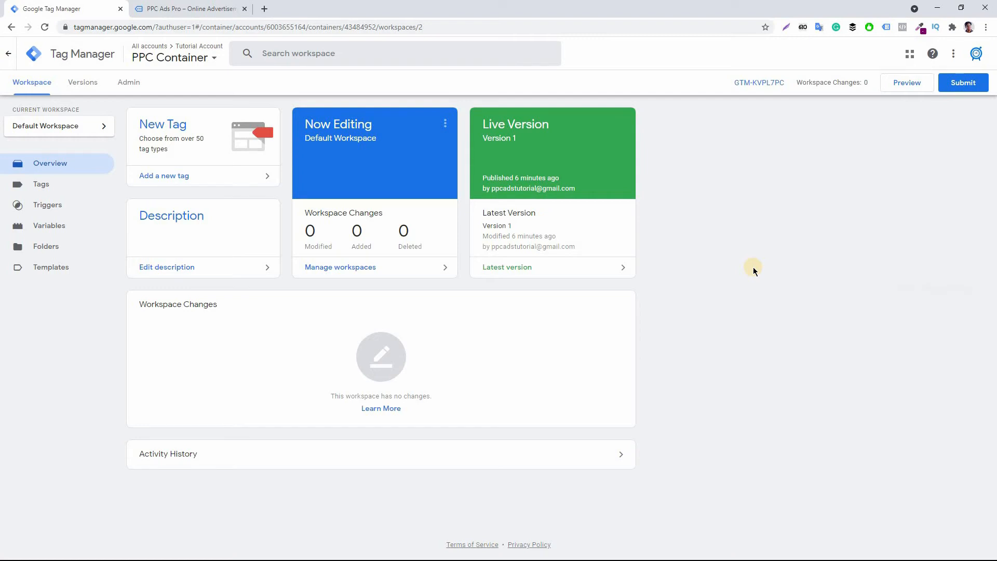
# Start a new tag and browse the list of available tag types
pyautogui.click(227, 176)
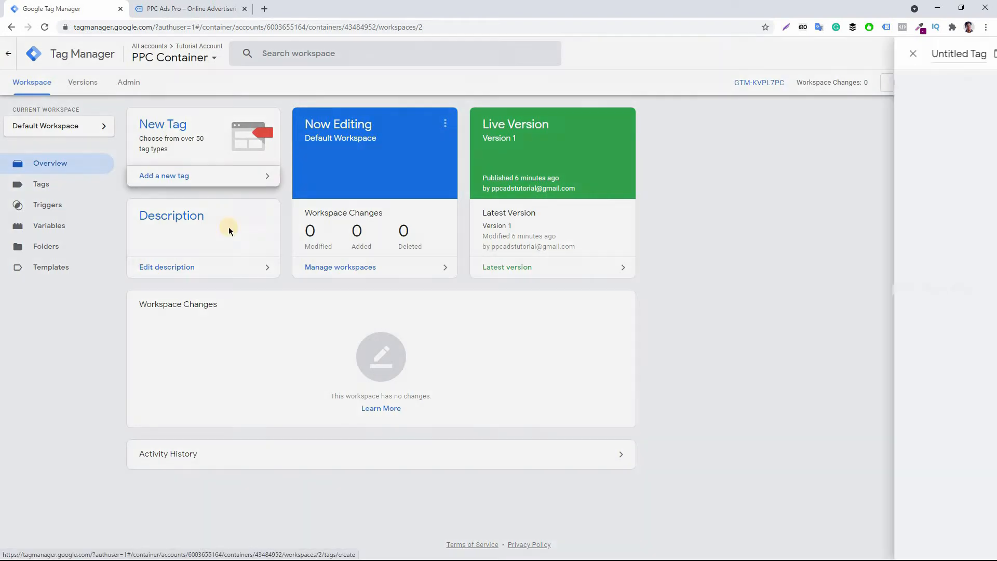
pyautogui.click(557, 170)
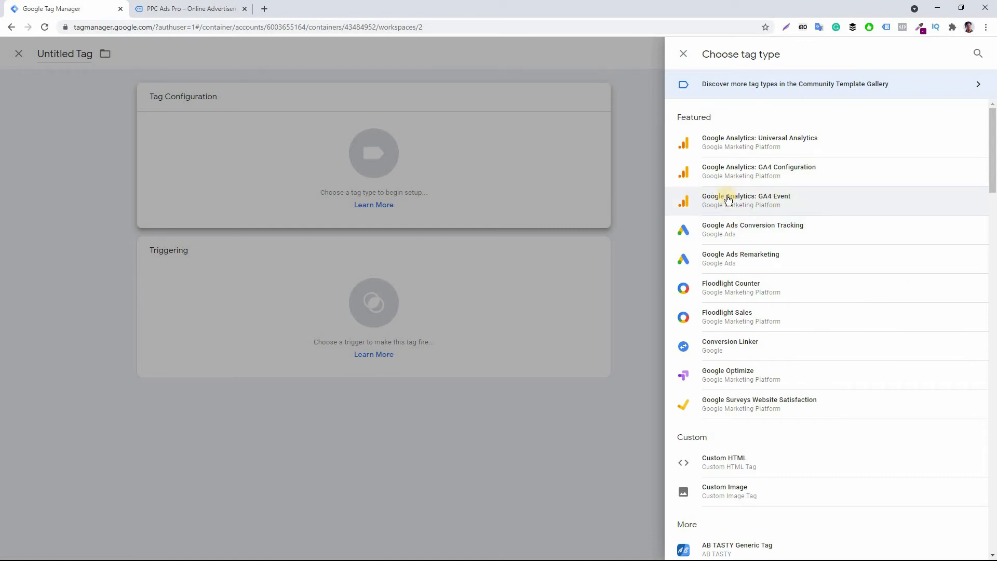
pyautogui.moveTo(992, 184); pyautogui.dragTo(993, 314)
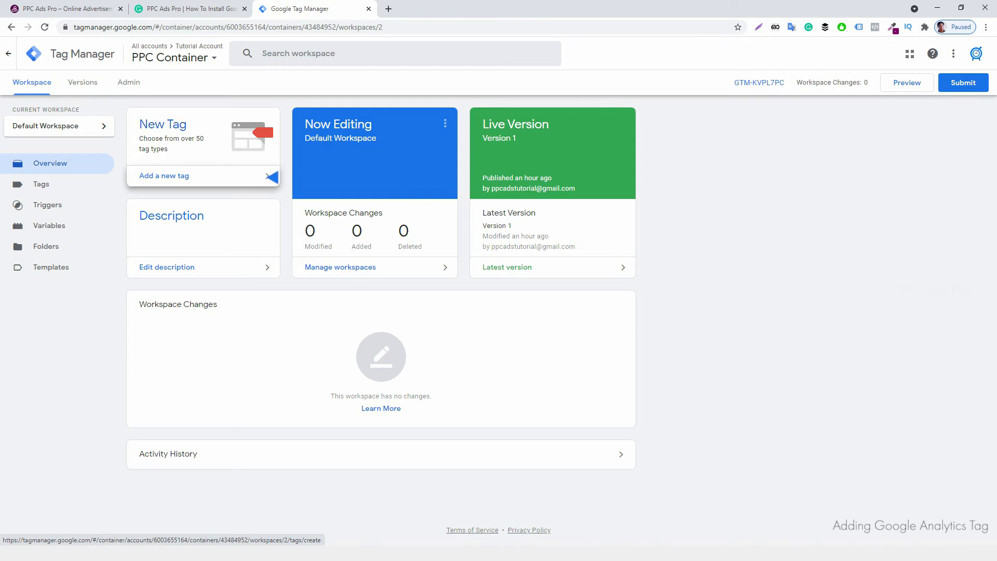
# Add a new tag from the workspace overview and name it "Google Analytics 4"
pyautogui.click(271, 177)
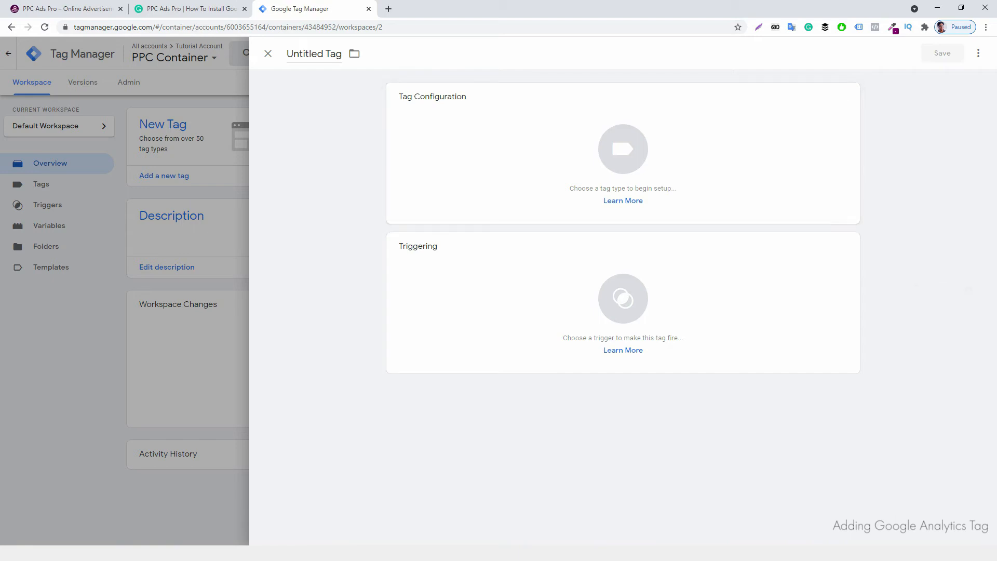
pyautogui.tripleClick(313, 54)
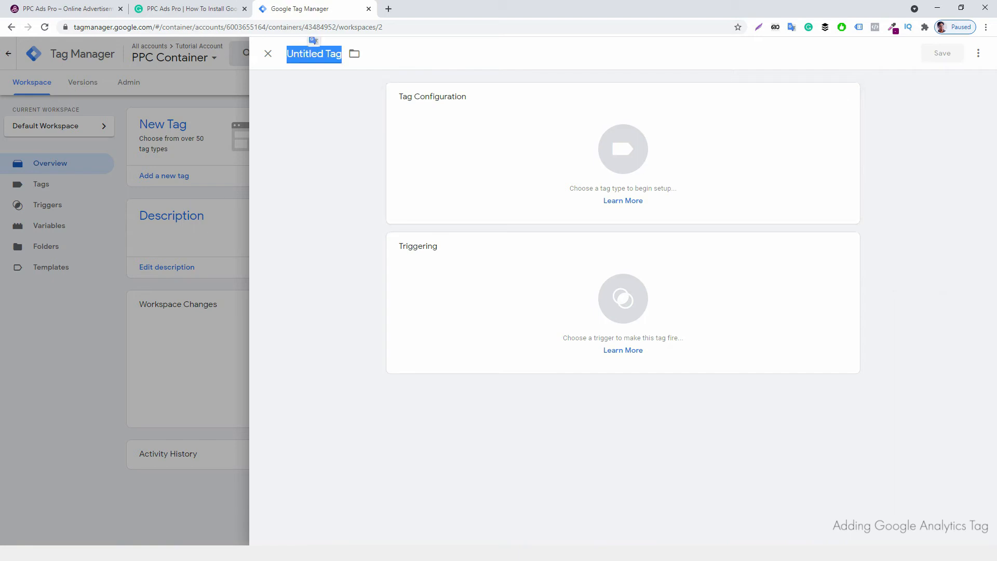
pyautogui.write('Goog')
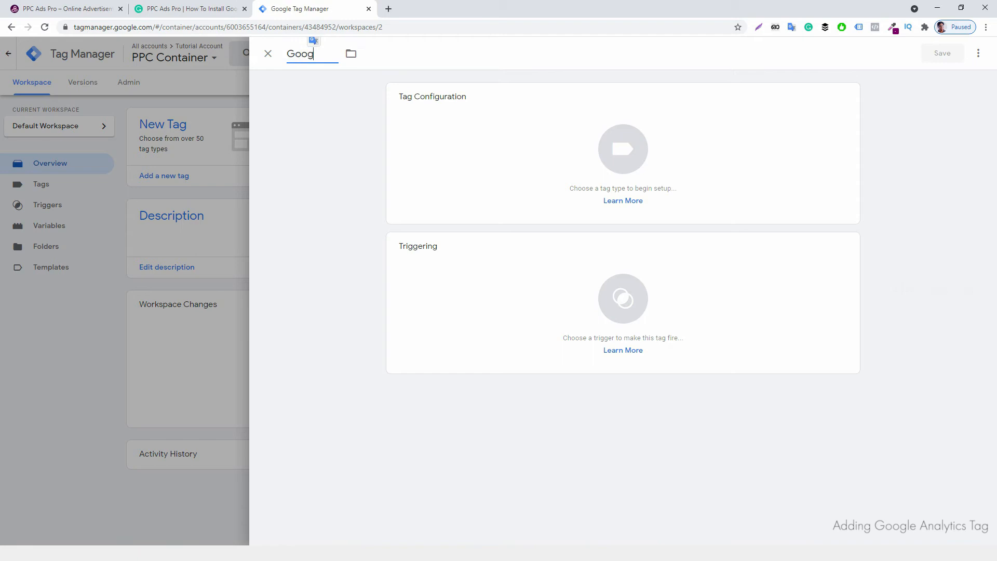
pyautogui.write('le Analytics 4')
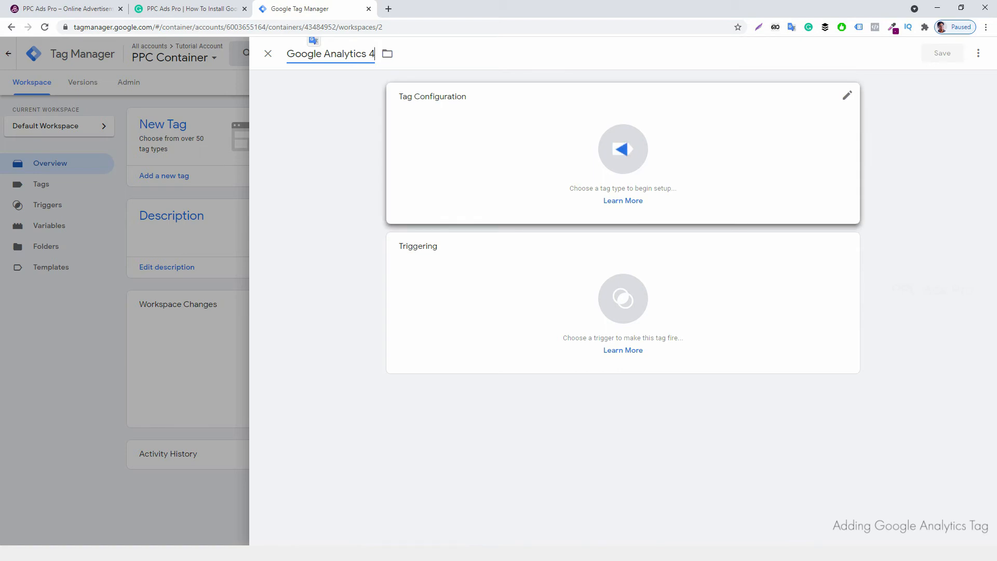
# Set the tag type to Google Analytics: GA4 Configuration and activate its Measurement ID field
pyautogui.click(622, 150)
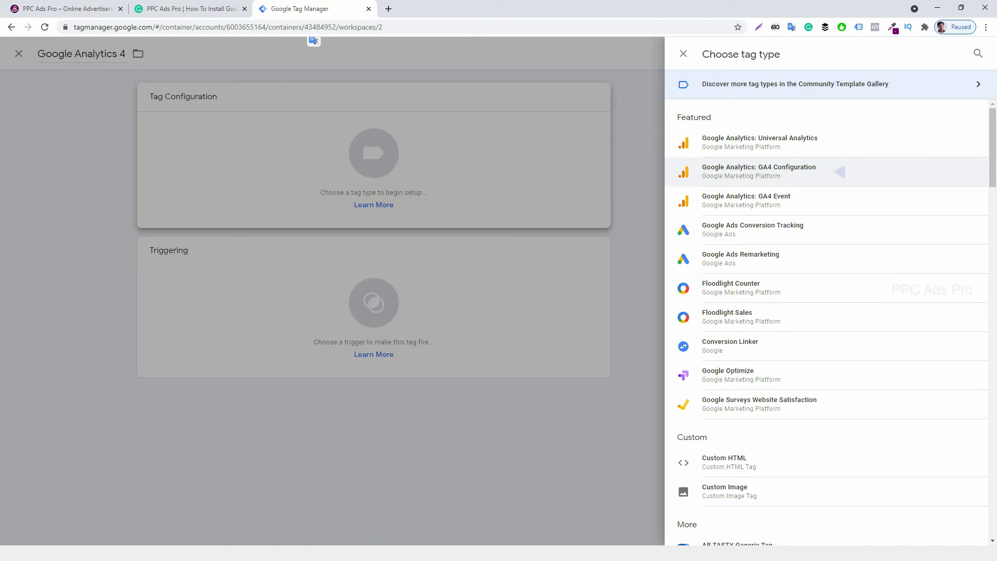
pyautogui.click(759, 171)
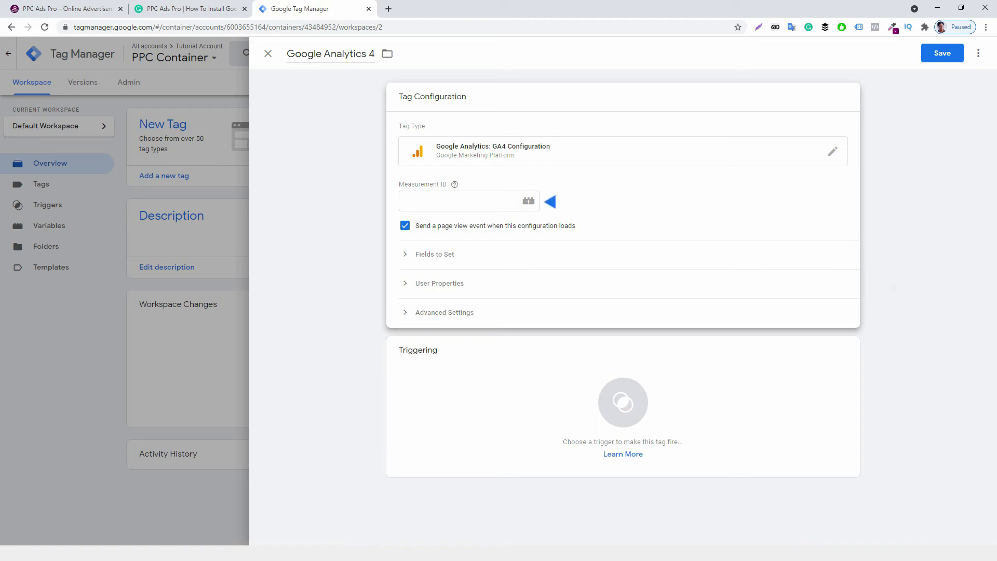
pyautogui.click(458, 201)
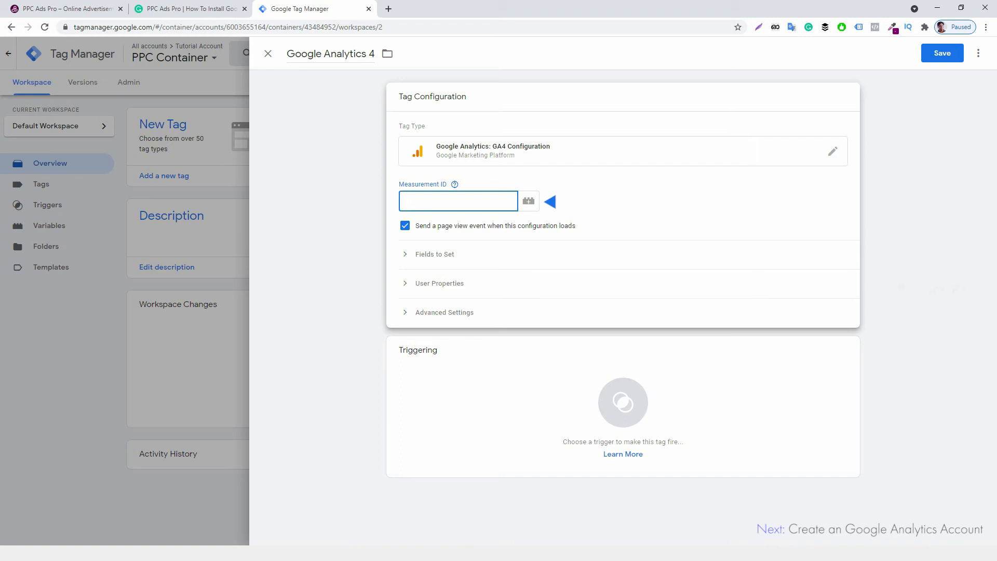
# Open analytics.google.com in a new browser tab and check which Google account is signed in
pyautogui.hotkey('ctrl', 't')
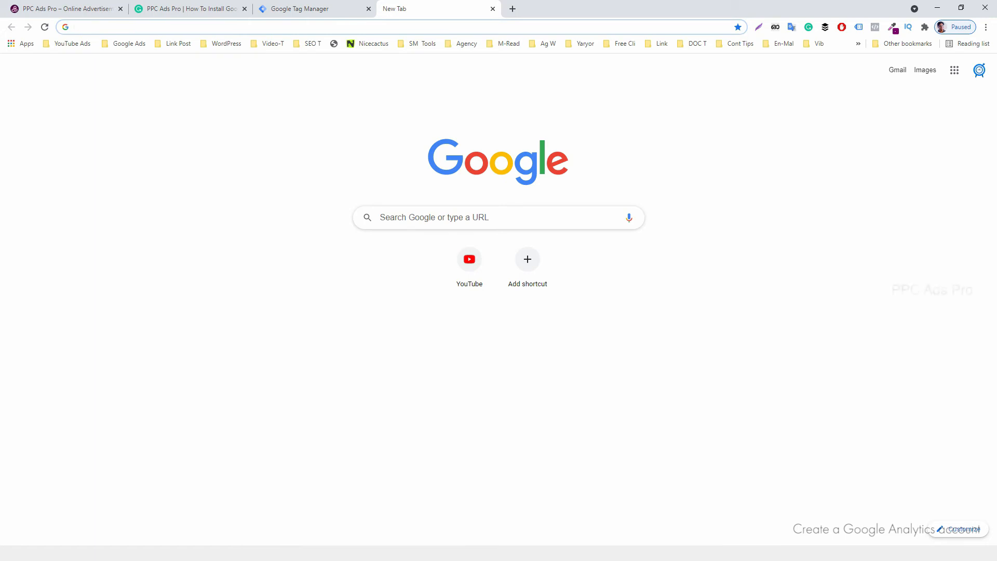
pyautogui.write('analytics.google.com')
pyautogui.press('Return')
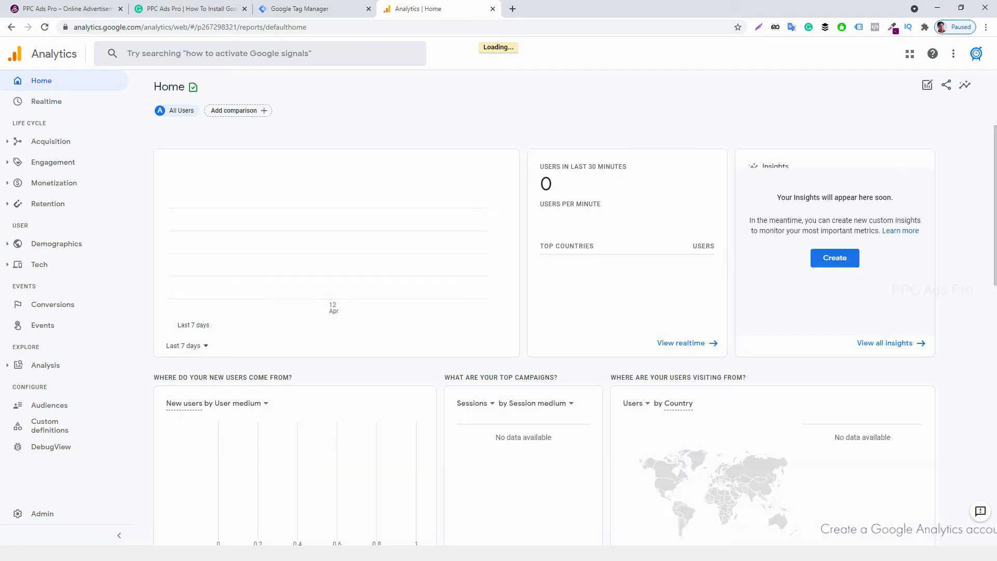
pyautogui.click(976, 57)
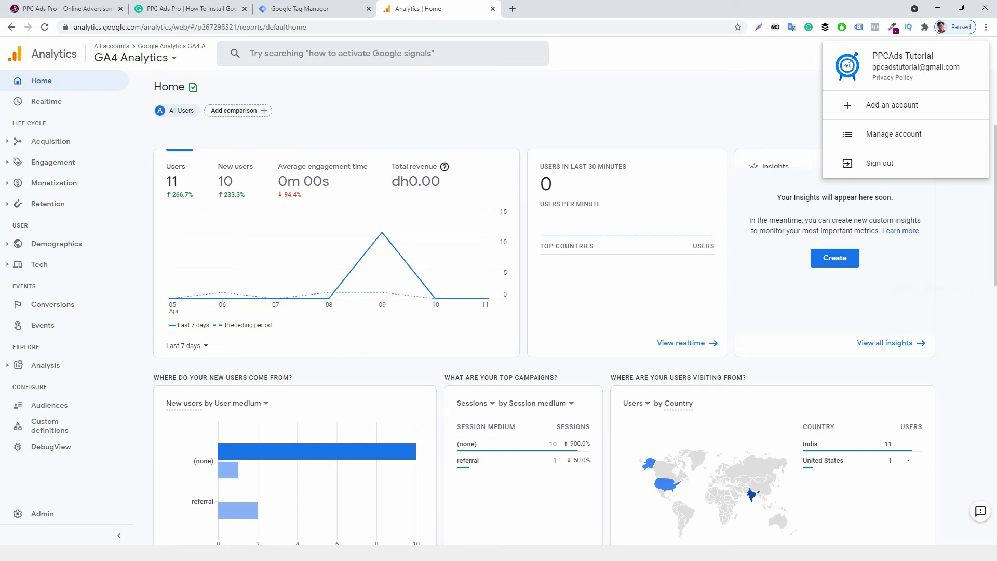
pyautogui.press('Escape')
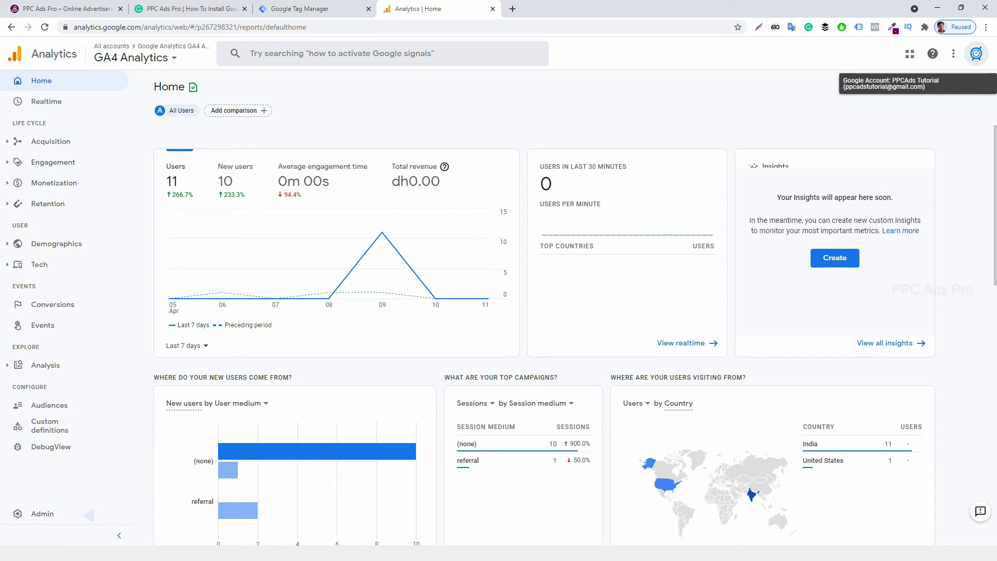
# Create a new Analytics account named "Tutorial Analytics" with the default data sharing settings and continue to the property setup
pyautogui.click(42, 513)
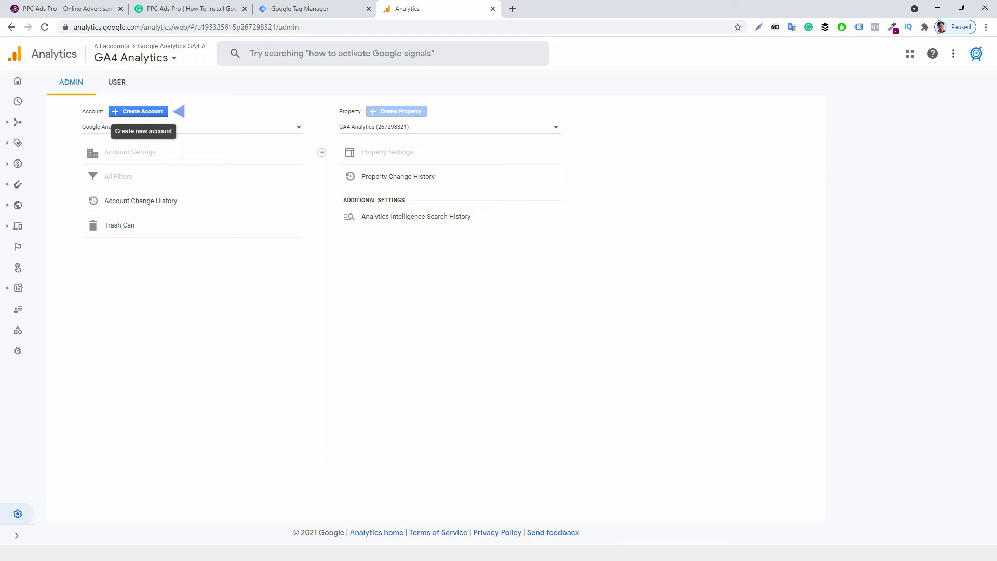
pyautogui.click(139, 111)
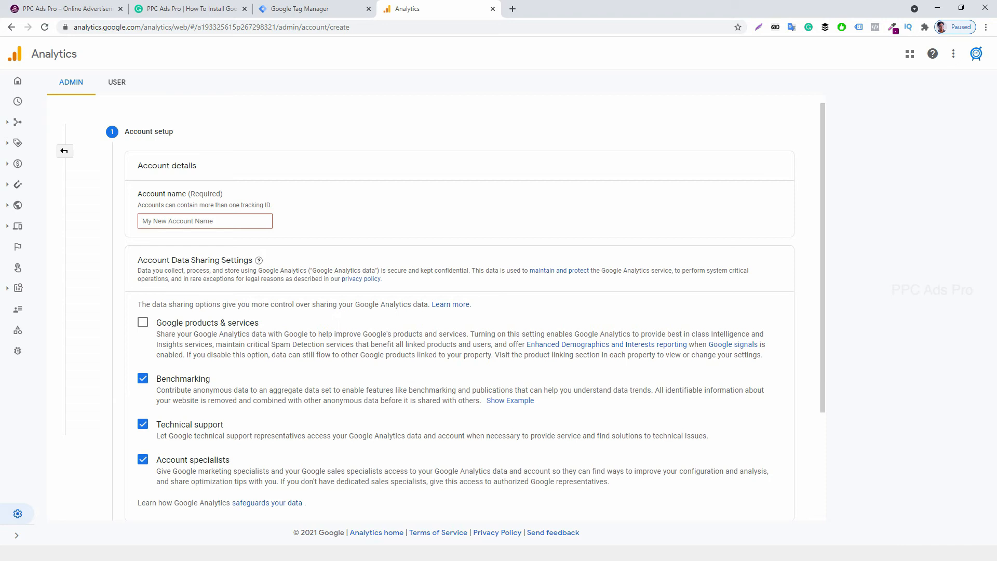
pyautogui.click(205, 221)
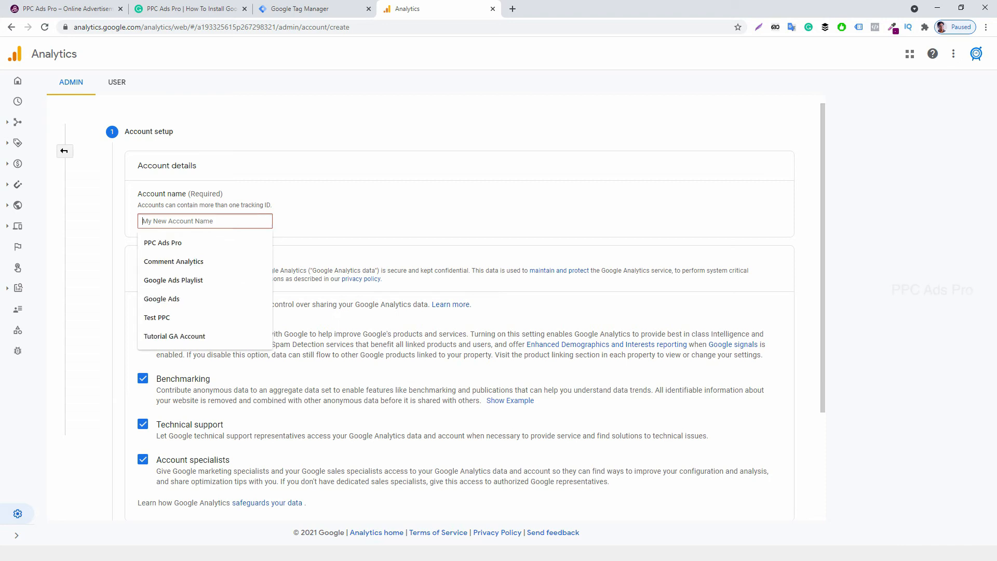
pyautogui.write('Tutorial Analytics')
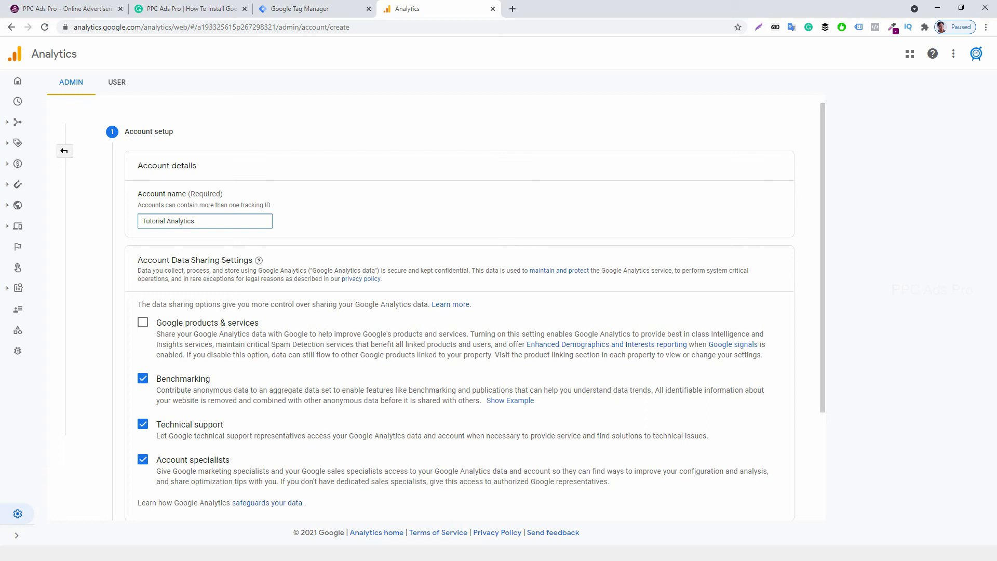
pyautogui.scroll(-3, 460, 312)
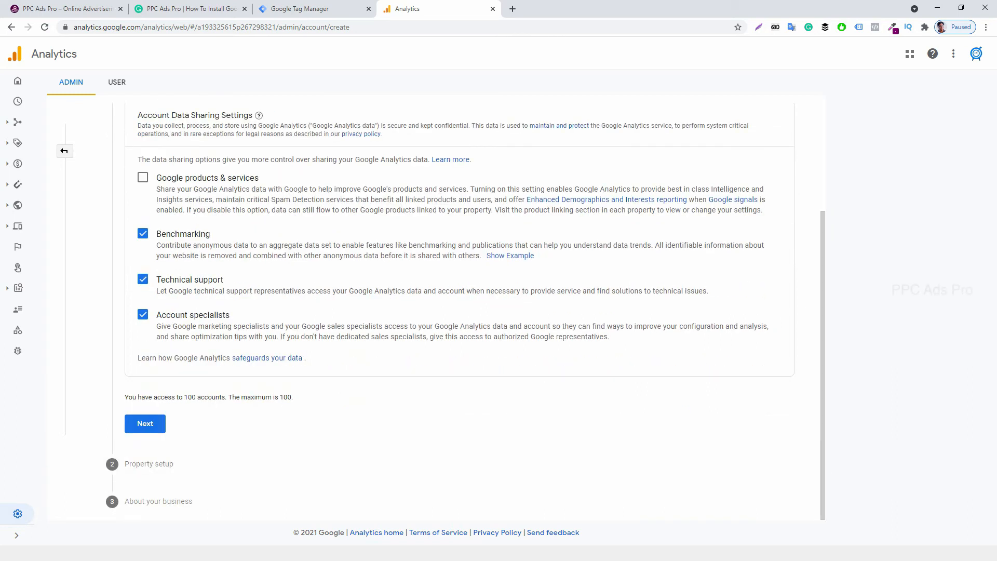
pyautogui.click(145, 423)
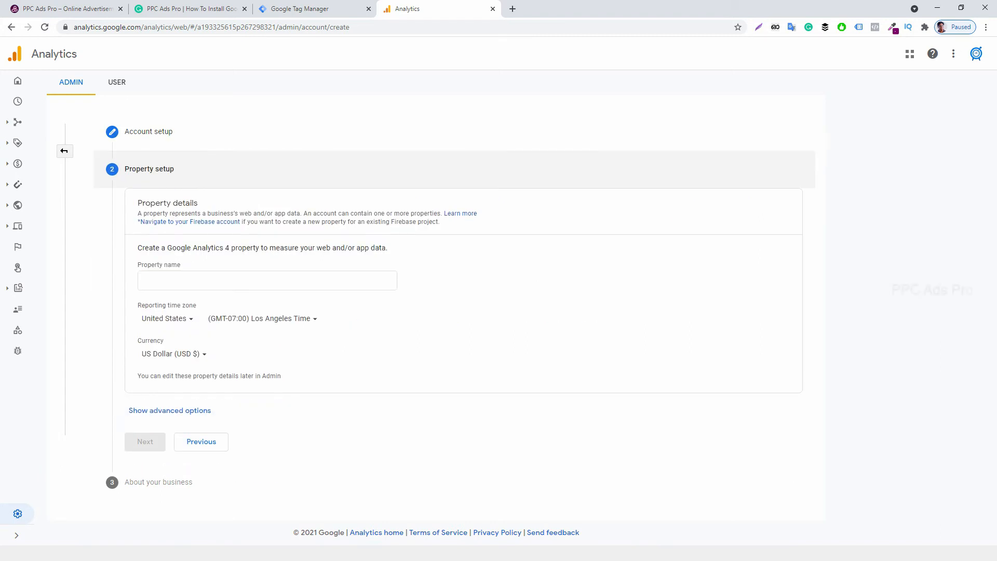
# Name the property "Google Analytics 4 Tutorial" and set its reporting time zone country to United Arab Emirates
pyautogui.click(208, 280)
pyautogui.write('Google A')
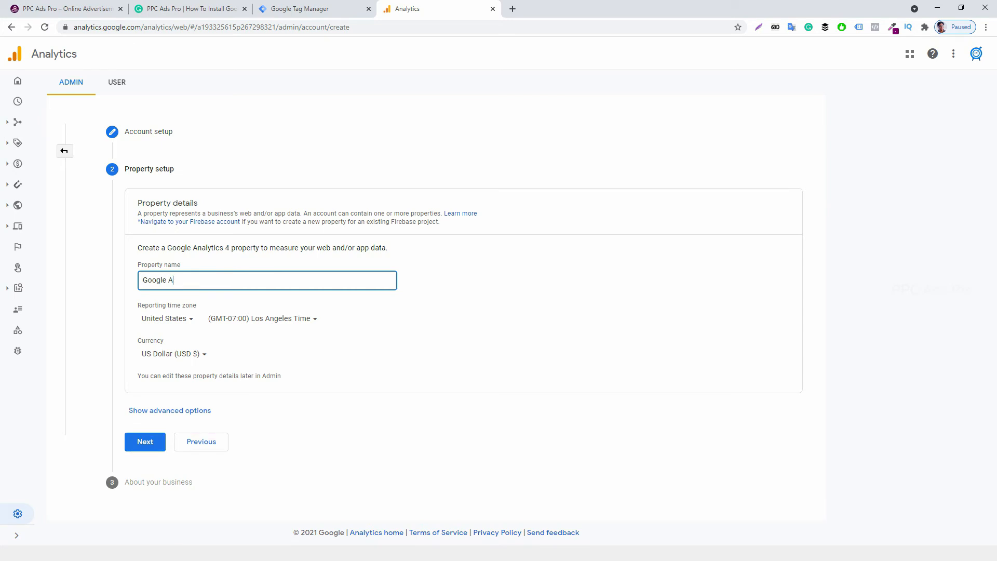
pyautogui.write('nalytics 4 Tutorial')
pyautogui.click(171, 319)
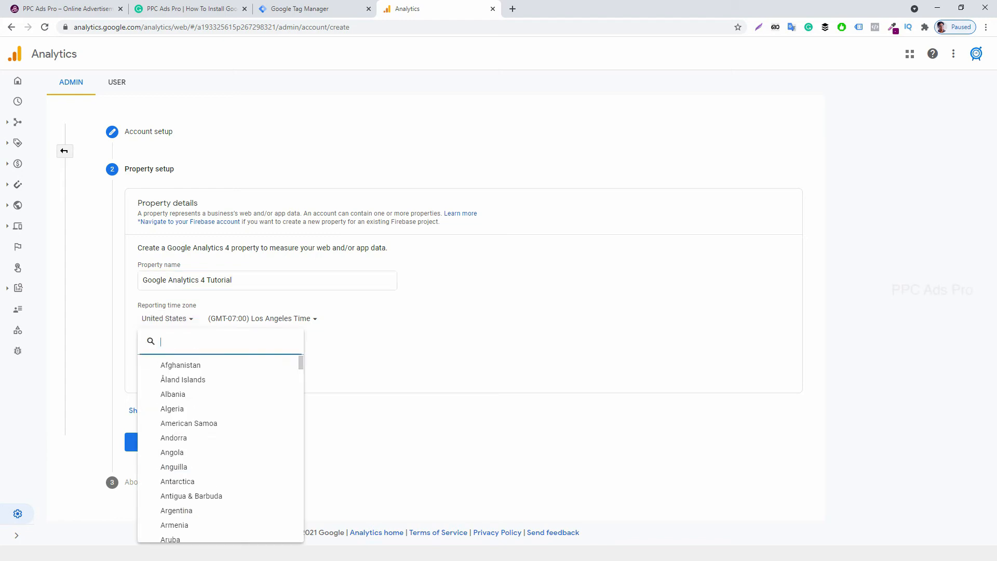
pyautogui.scroll(-20, 221, 449)
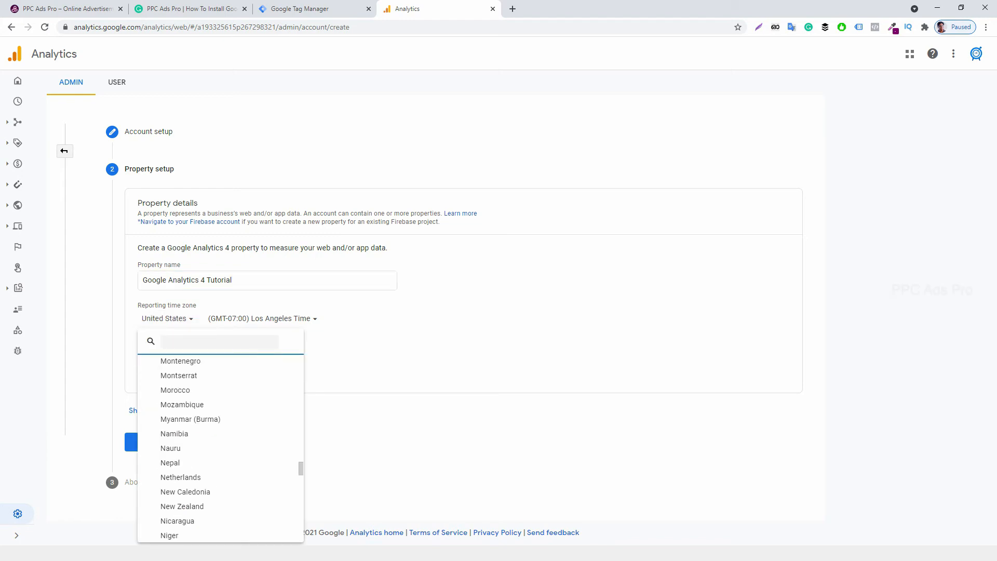
pyautogui.write('u')
pyautogui.press('Up')
pyautogui.press('Up')
pyautogui.press('Up')
pyautogui.press('Return')
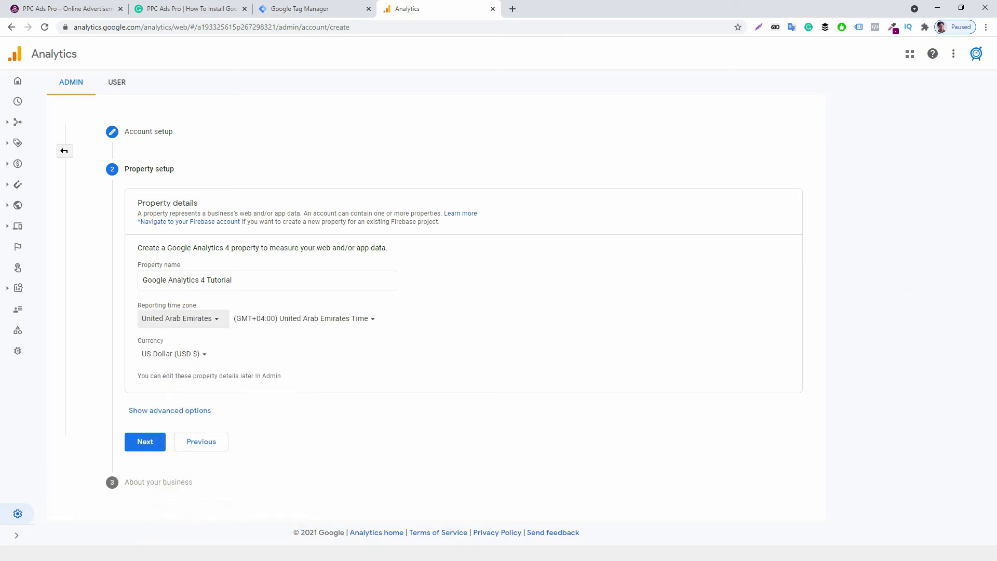
# Set the property's currency to United Arab Emirates Dirham (AED) and continue to the business information
pyautogui.click(175, 355)
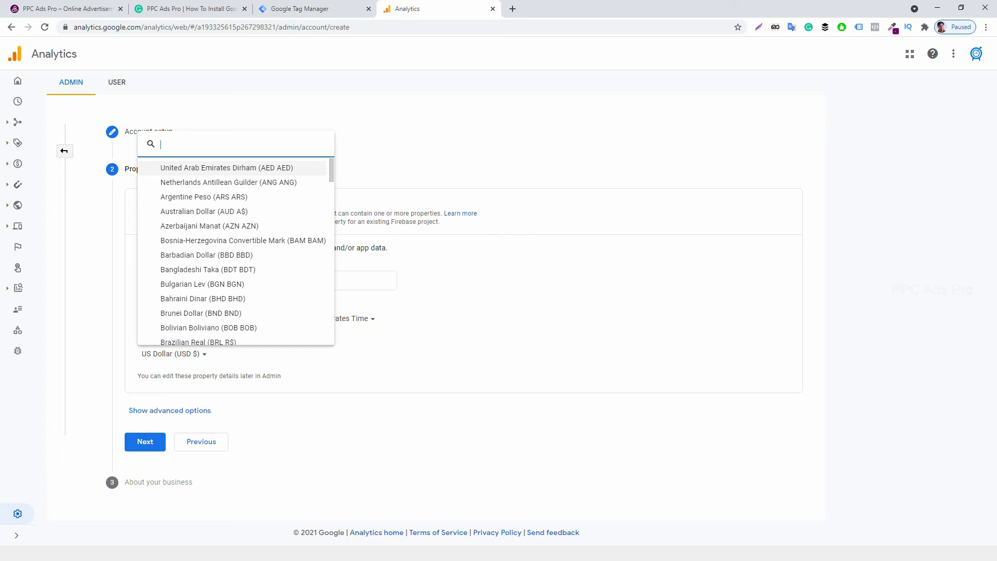
pyautogui.press('Return')
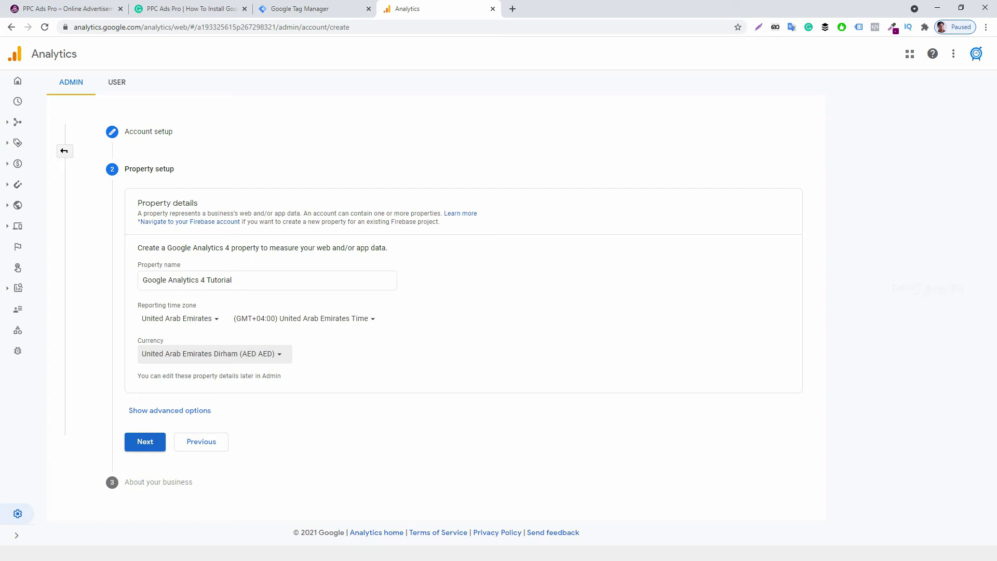
pyautogui.click(145, 442)
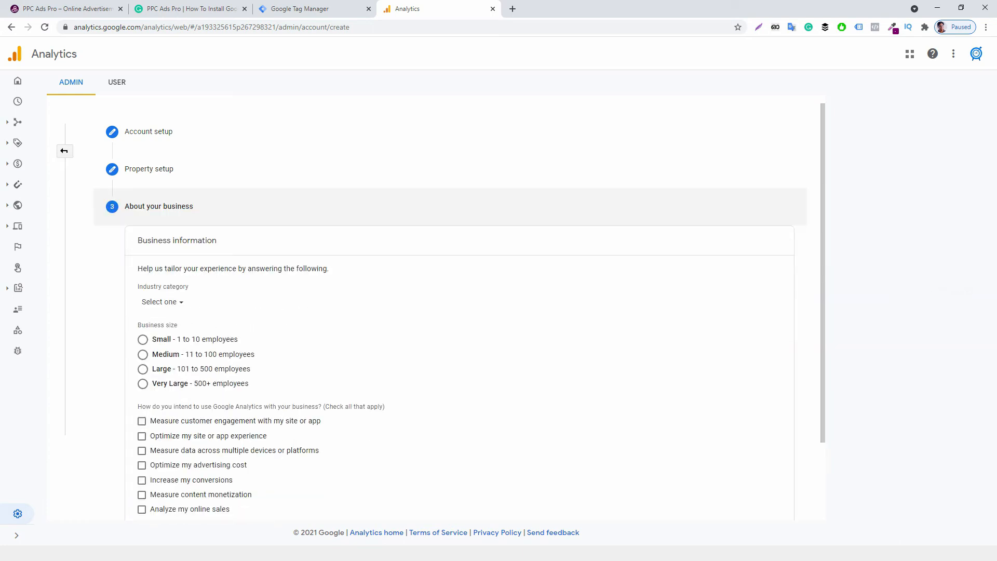
# Set the industry category to Internet & Telecom and the business size to Small - 1 to 10 employees
pyautogui.click(163, 303)
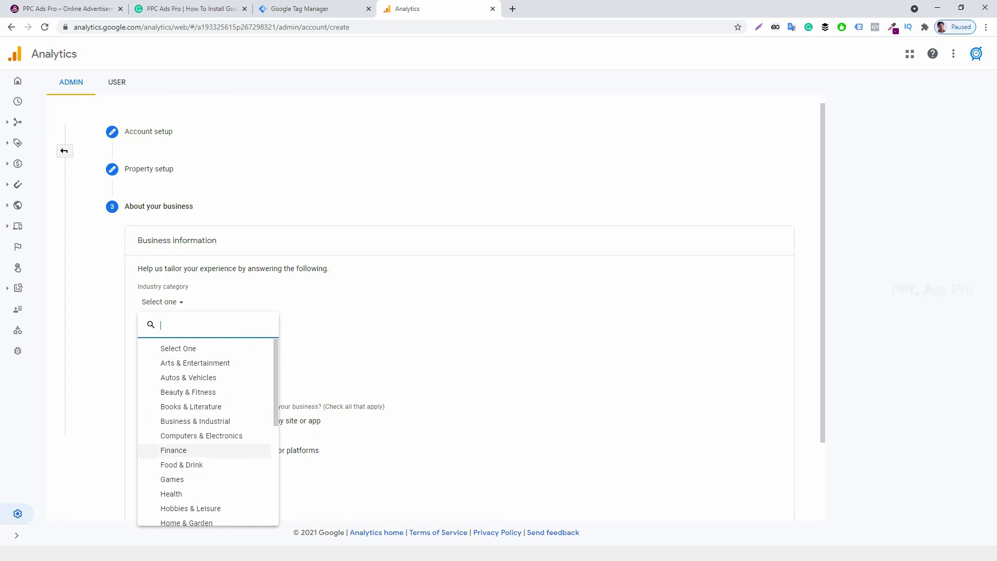
pyautogui.scroll(-2, 208, 424)
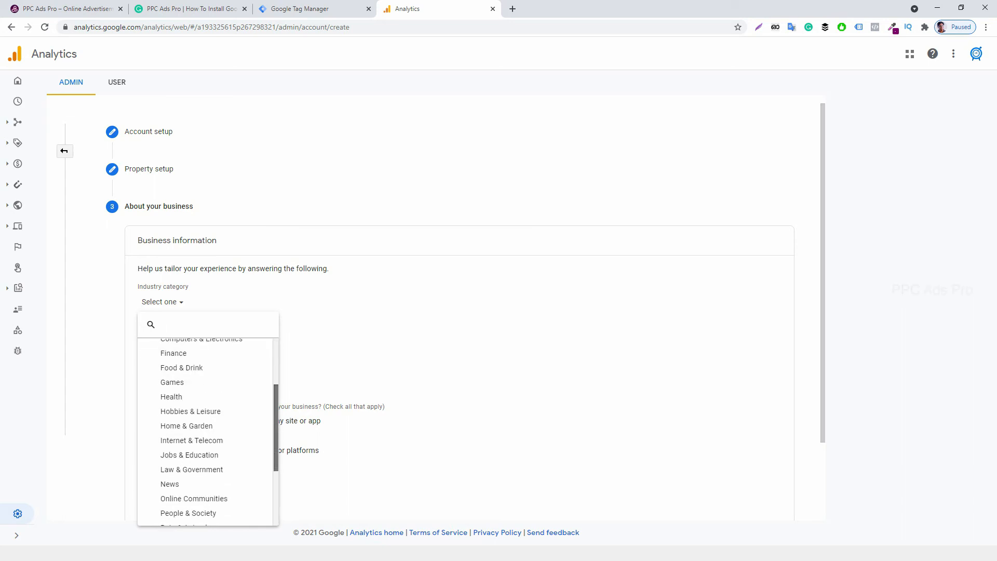
pyautogui.click(192, 440)
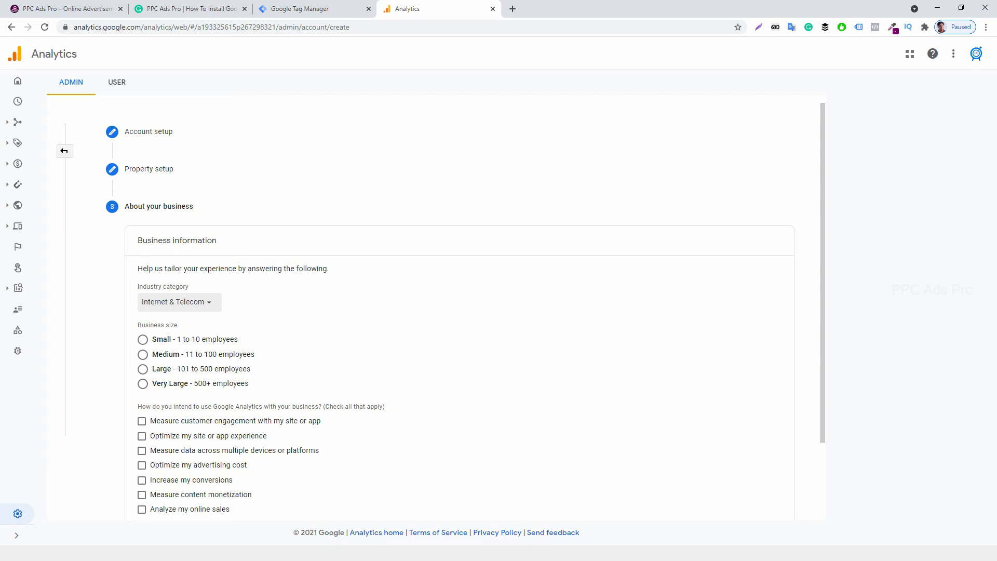
pyautogui.click(143, 339)
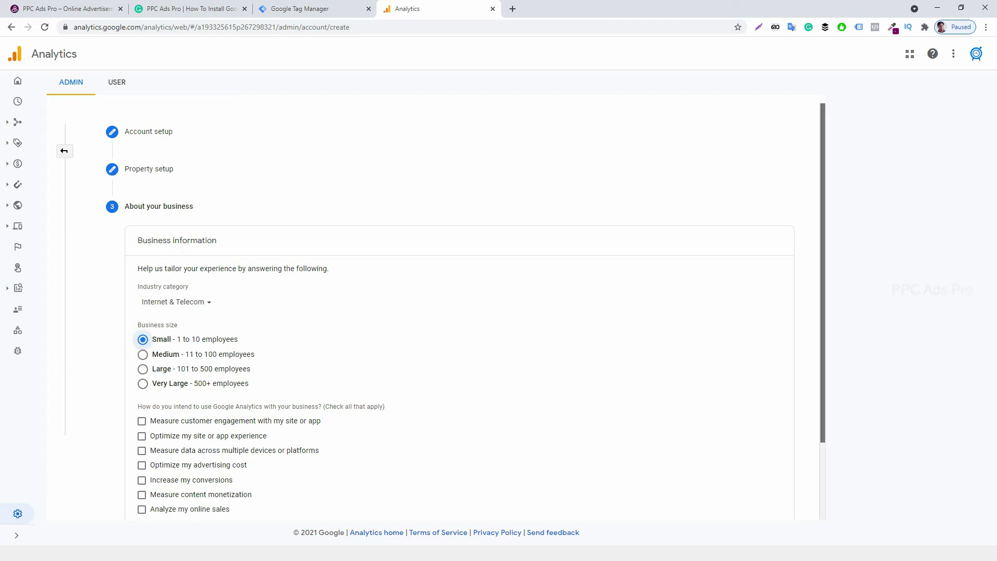
# Select customer engagement, site or app experience, advertising cost, conversions and lead generation as the intended uses, and submit the account for creation
pyautogui.scroll(-2, 460, 312)
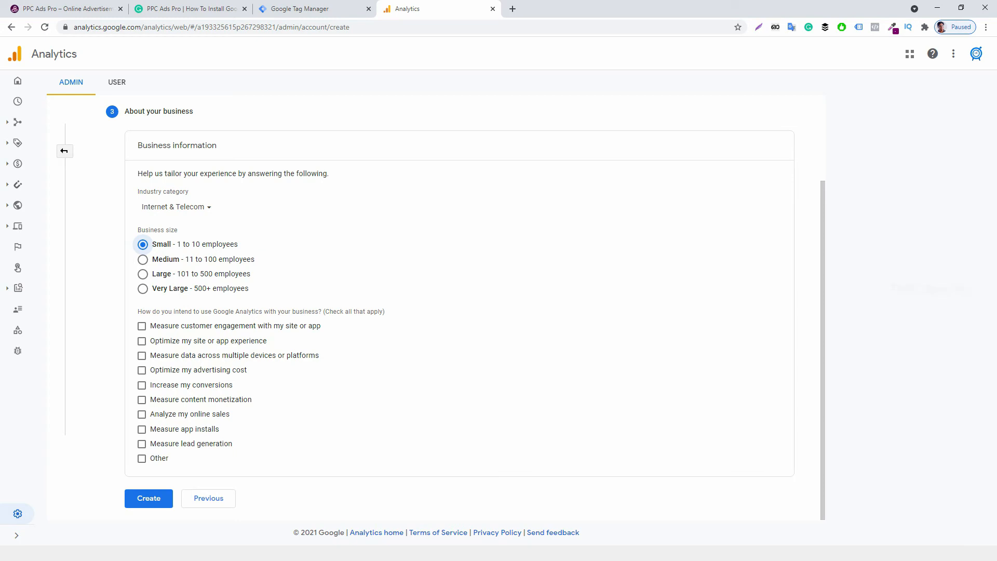
pyautogui.click(142, 326)
pyautogui.click(141, 340)
pyautogui.click(142, 370)
pyautogui.click(141, 385)
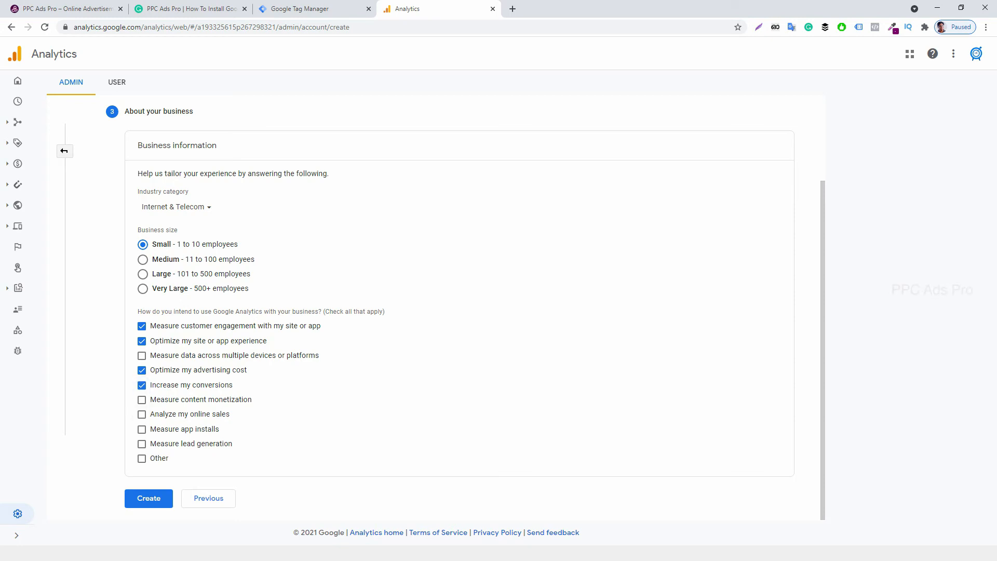
pyautogui.click(142, 444)
pyautogui.click(148, 498)
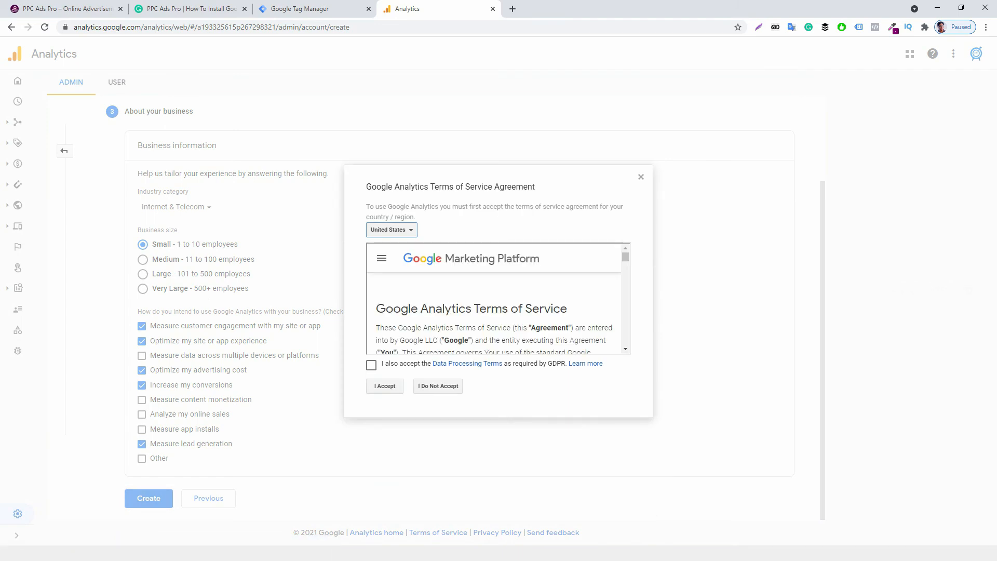
# Accept the Google Analytics Terms of Service for United Arab Emirates, including the Data Processing Terms
pyautogui.click(391, 230)
pyautogui.write('uni')
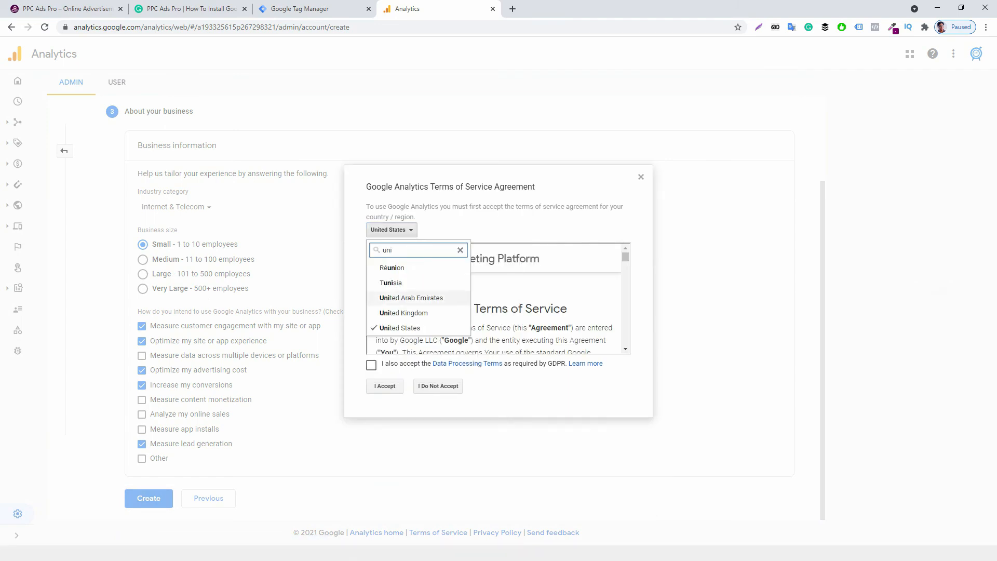
pyautogui.click(412, 297)
pyautogui.click(372, 366)
pyautogui.click(385, 386)
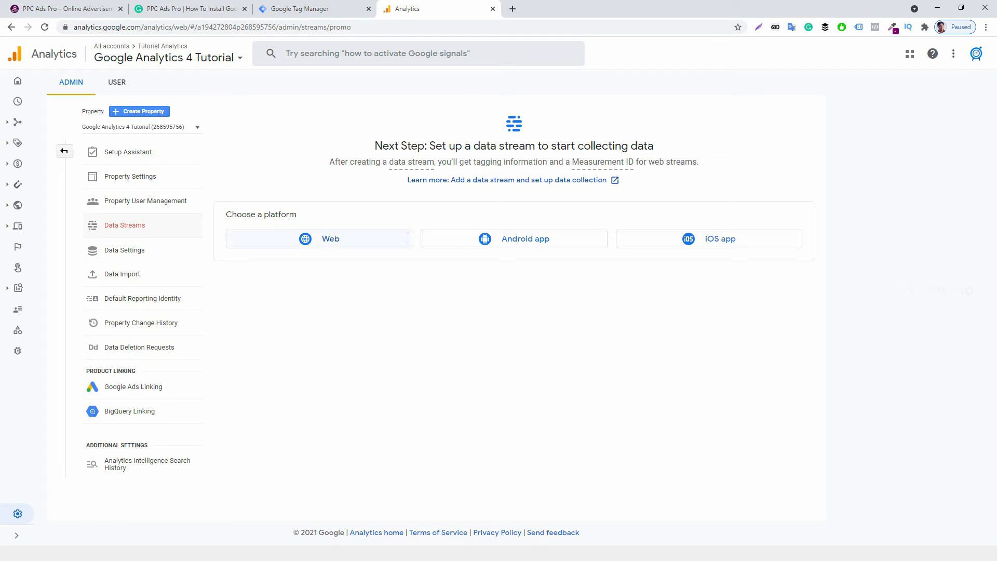
pyautogui.click(405, 240)
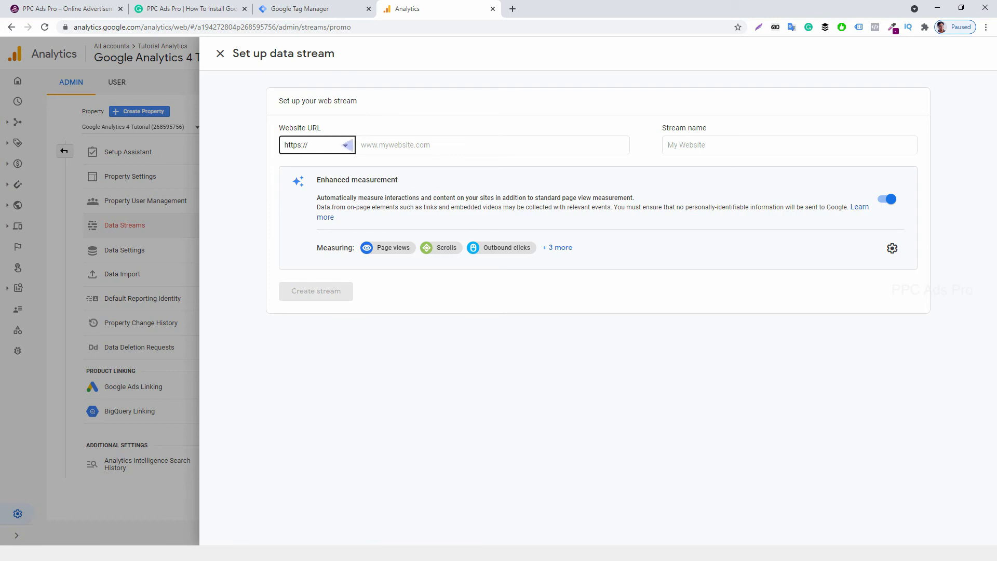
pyautogui.click(322, 145)
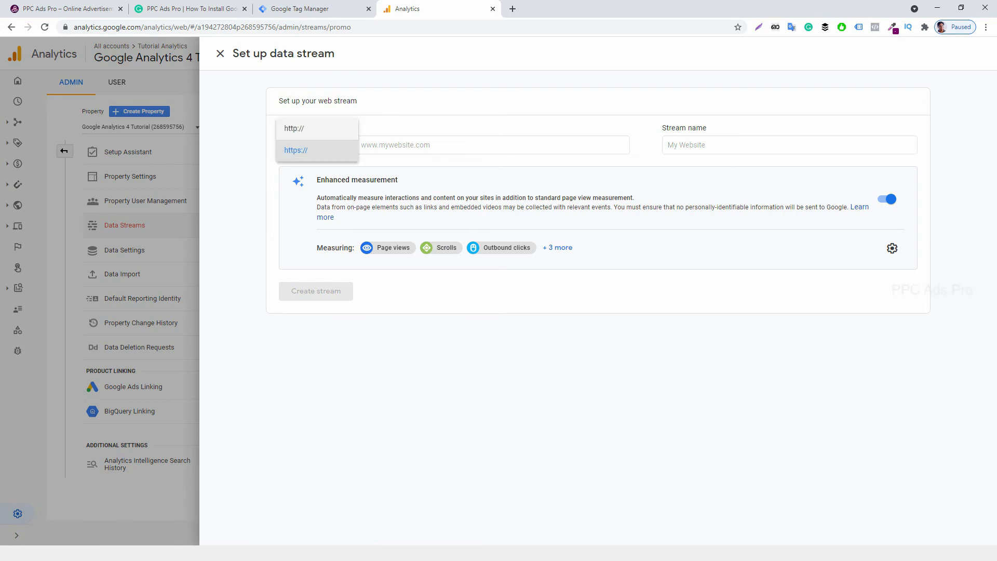
pyautogui.click(317, 129)
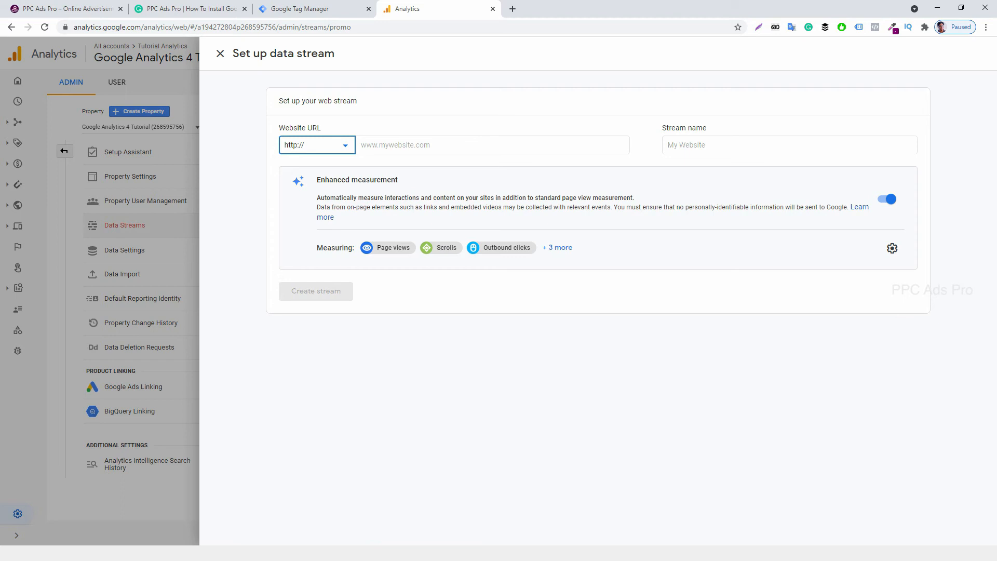
pyautogui.click(472, 145)
pyautogui.write('ppcadspro')
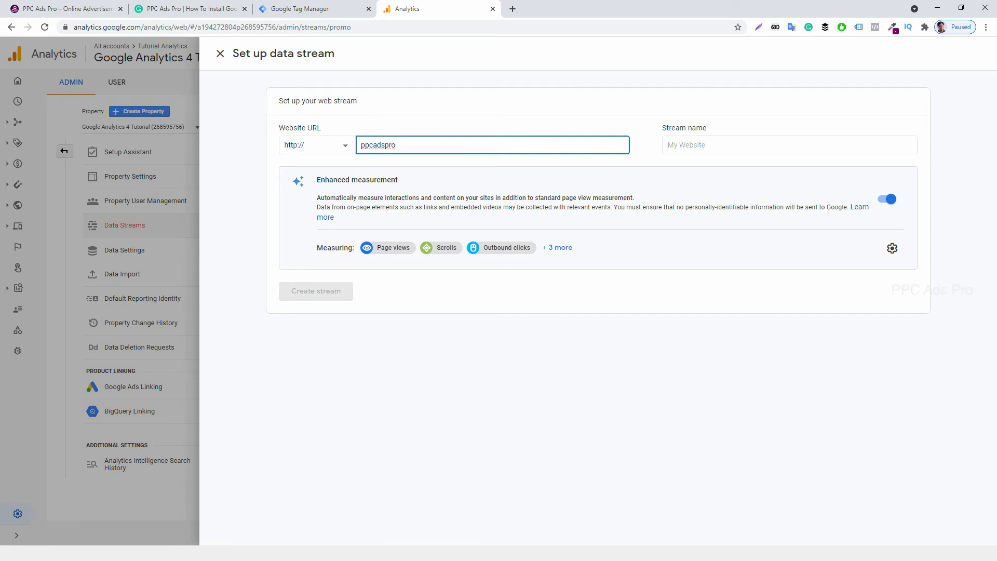
pyautogui.write('.com')
pyautogui.click(790, 145)
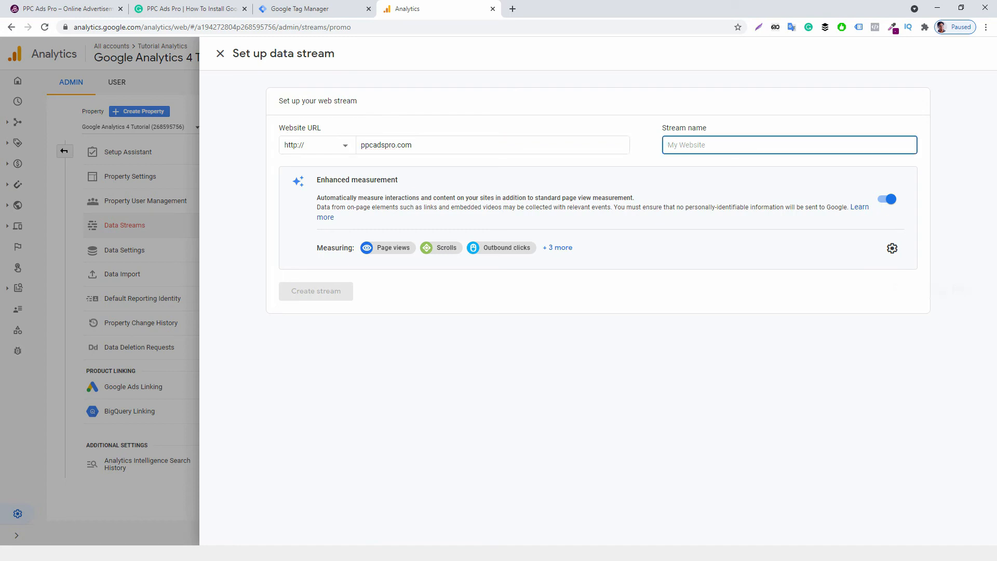
pyautogui.write('PPC Stream')
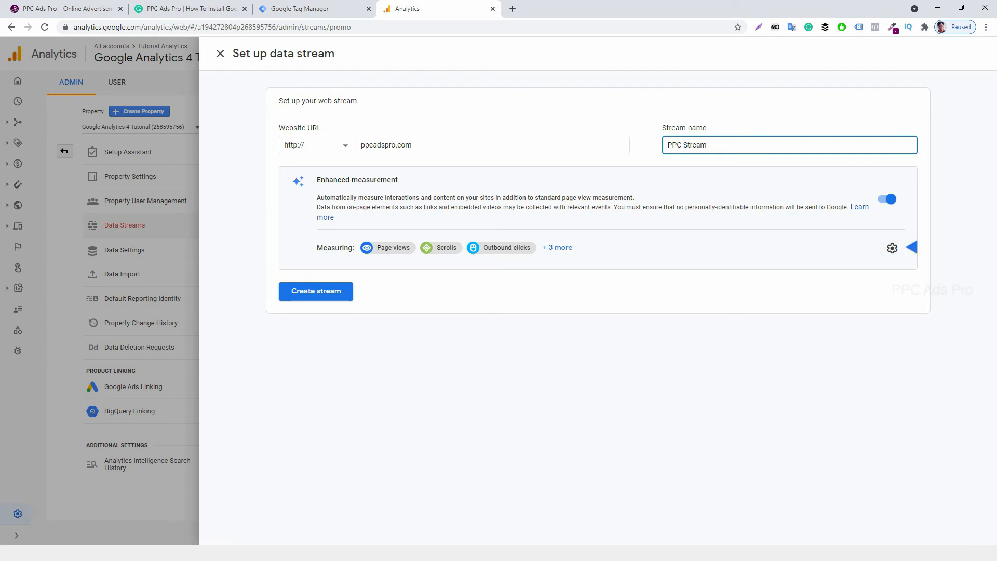
# Save the enhanced measurement settings with all event types enabled and create the web stream
pyautogui.click(892, 248)
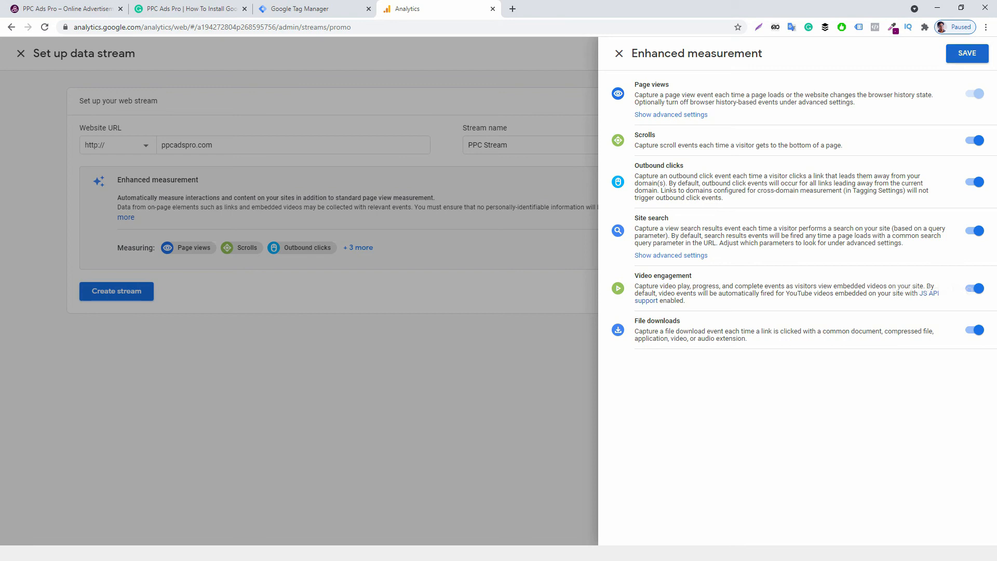
pyautogui.click(967, 53)
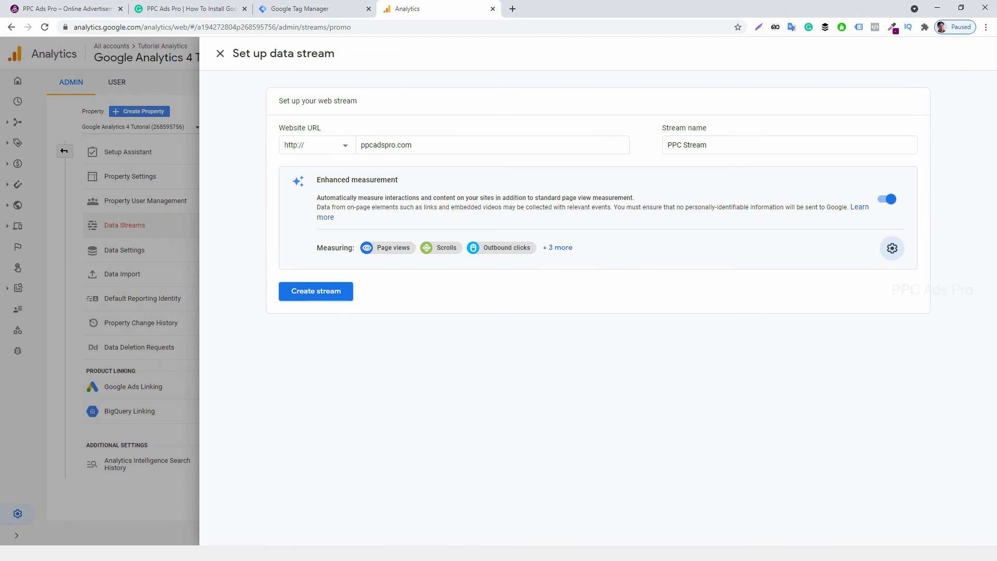
pyautogui.click(335, 296)
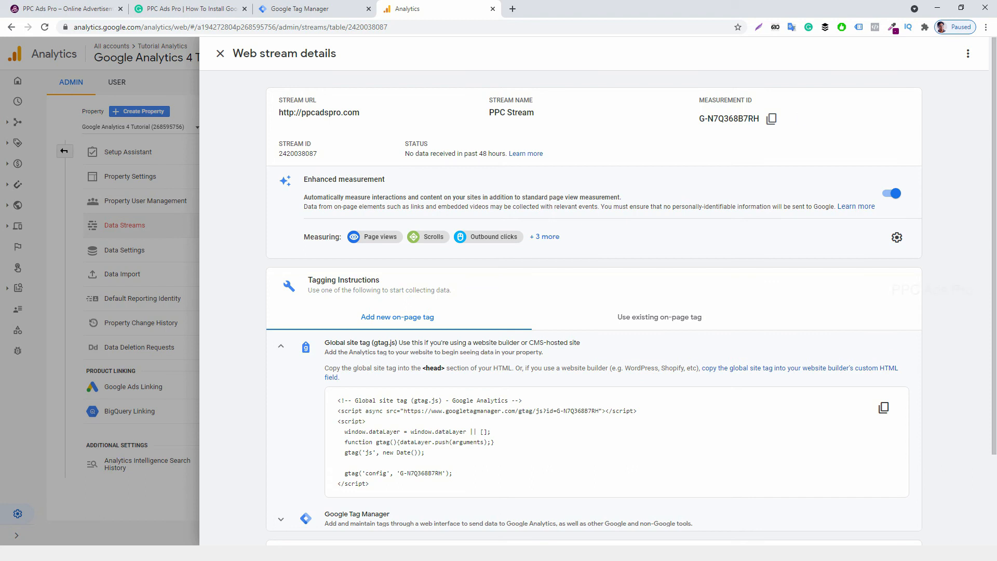
# Copy the Measurement ID of PPC Stream from its web stream details in Google Analytics
pyautogui.click(281, 347)
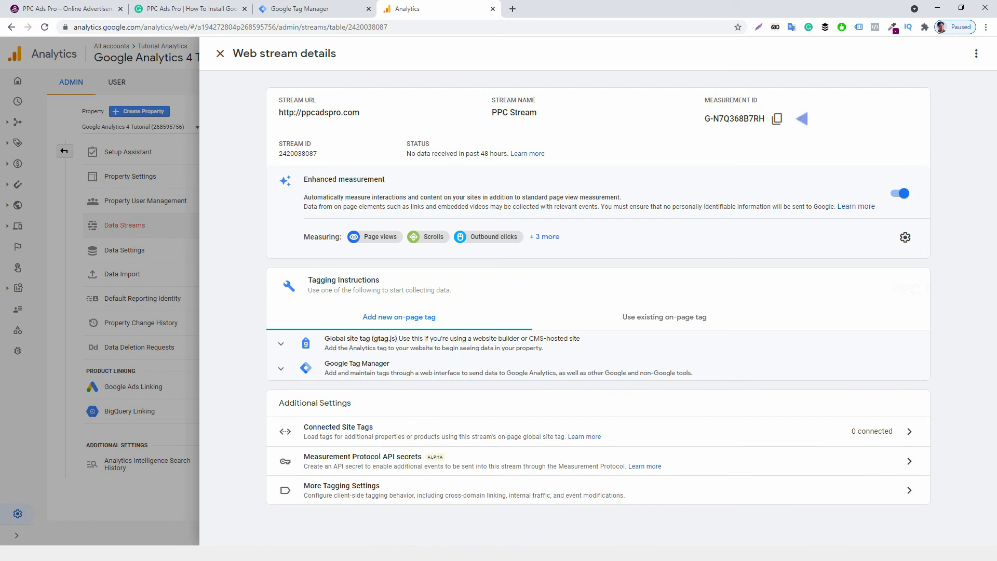
pyautogui.click(312, 9)
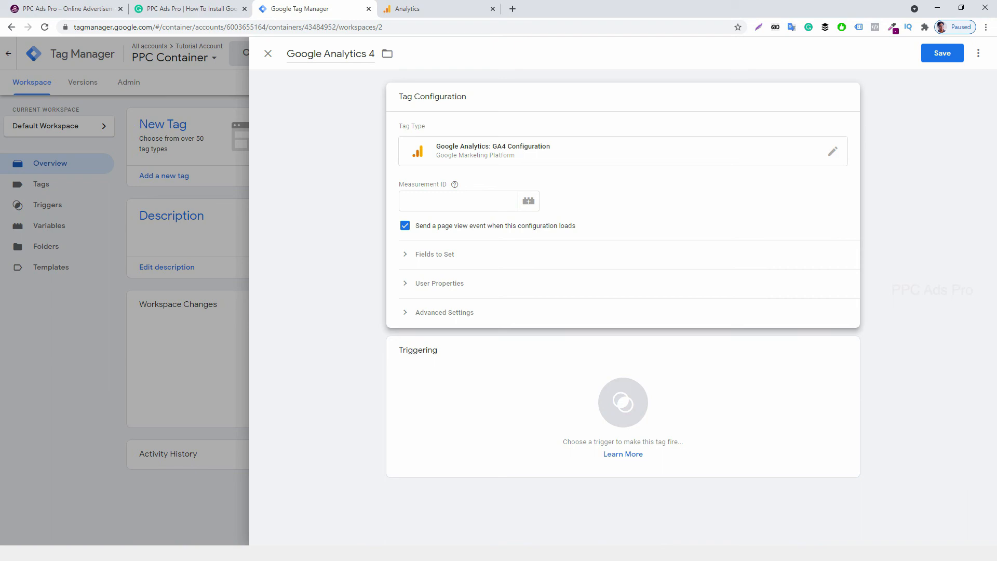
pyautogui.click(458, 201)
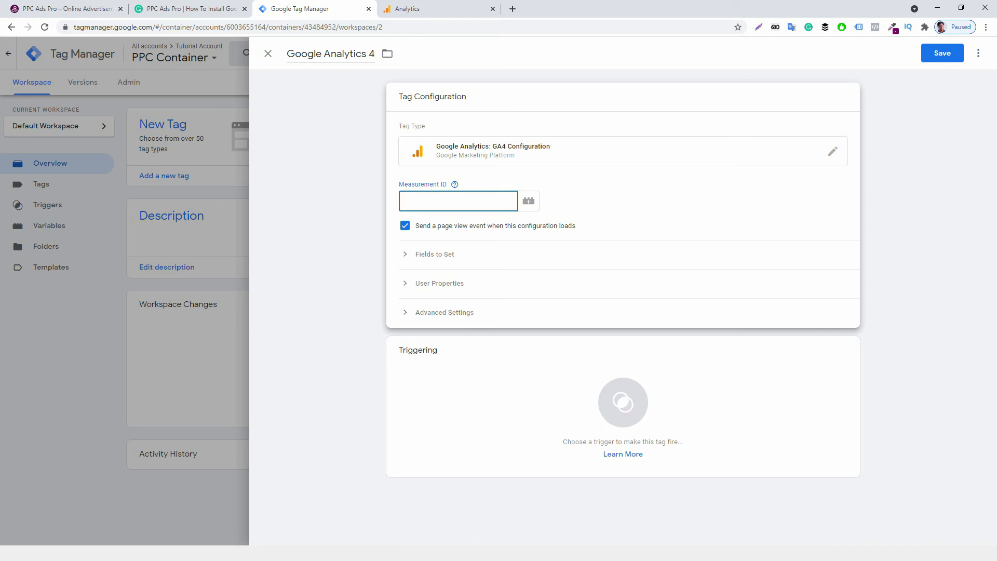
pyautogui.click(439, 8)
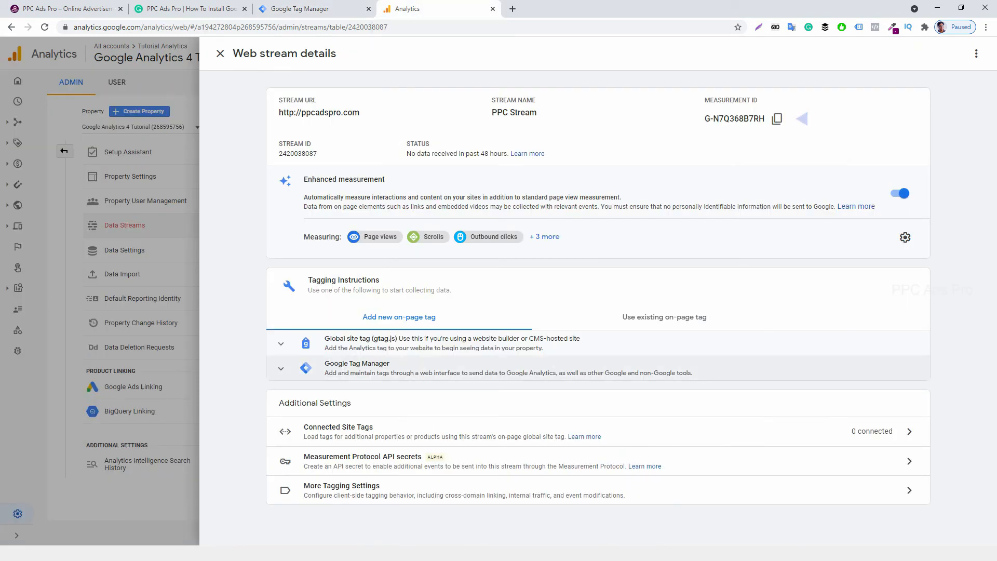
pyautogui.click(450, 343)
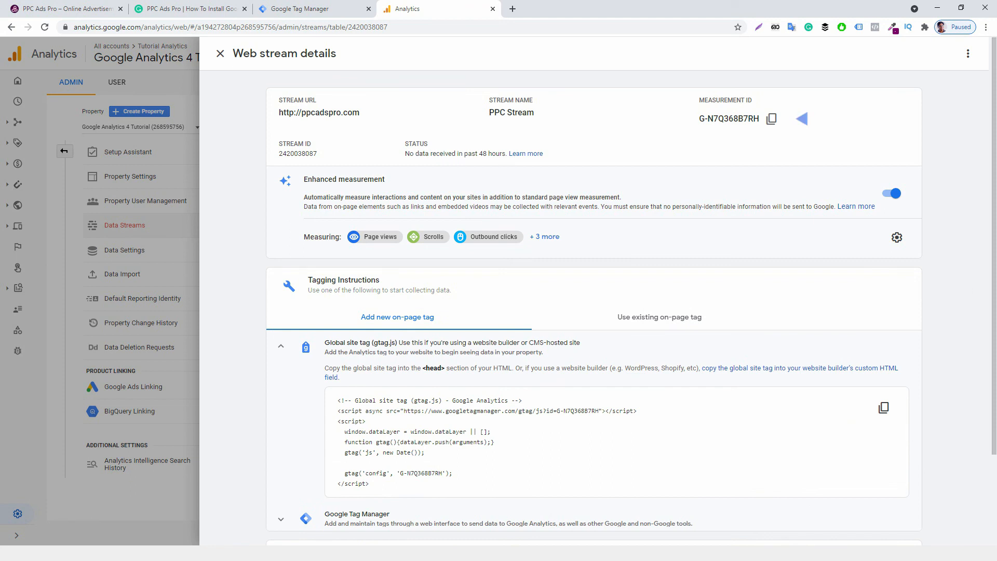
pyautogui.moveTo(705, 119); pyautogui.dragTo(765, 119)
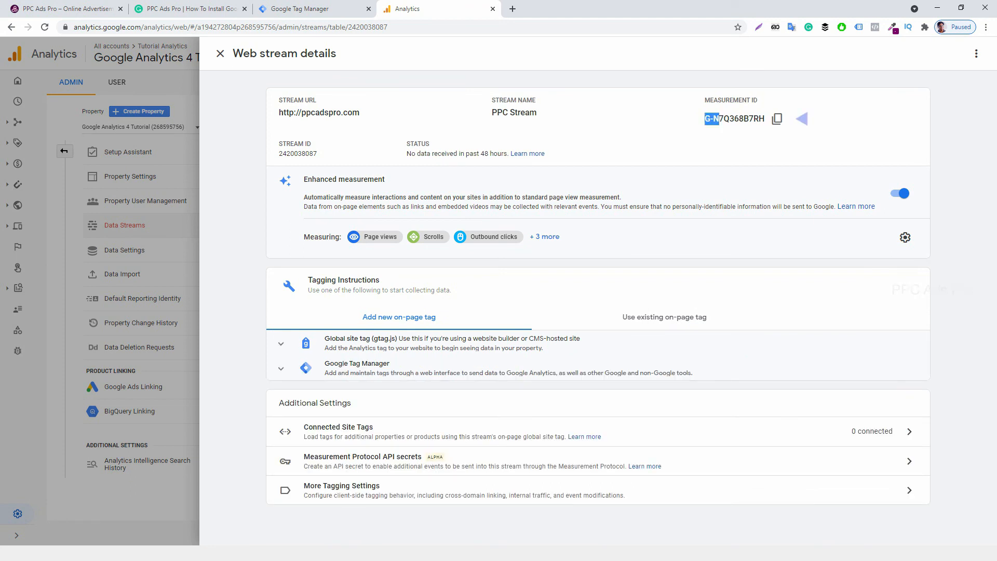
pyautogui.click(762, 131)
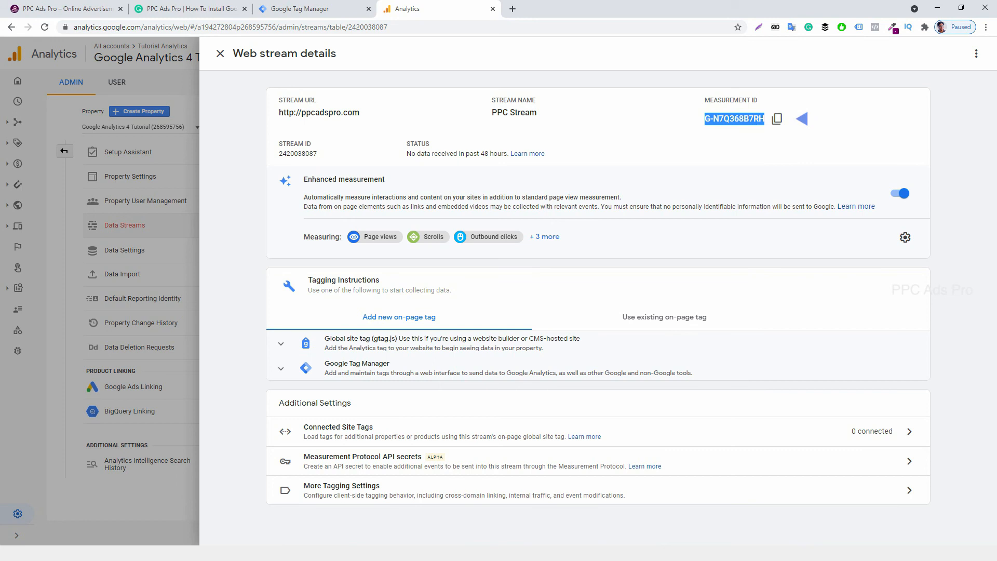
pyautogui.click(777, 119)
pyautogui.click(293, 8)
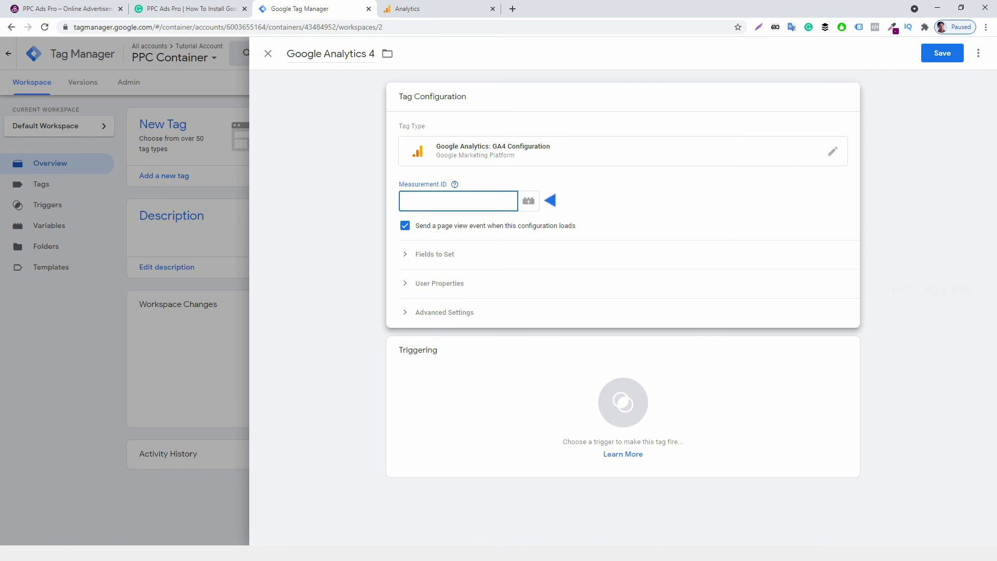
pyautogui.click(415, 8)
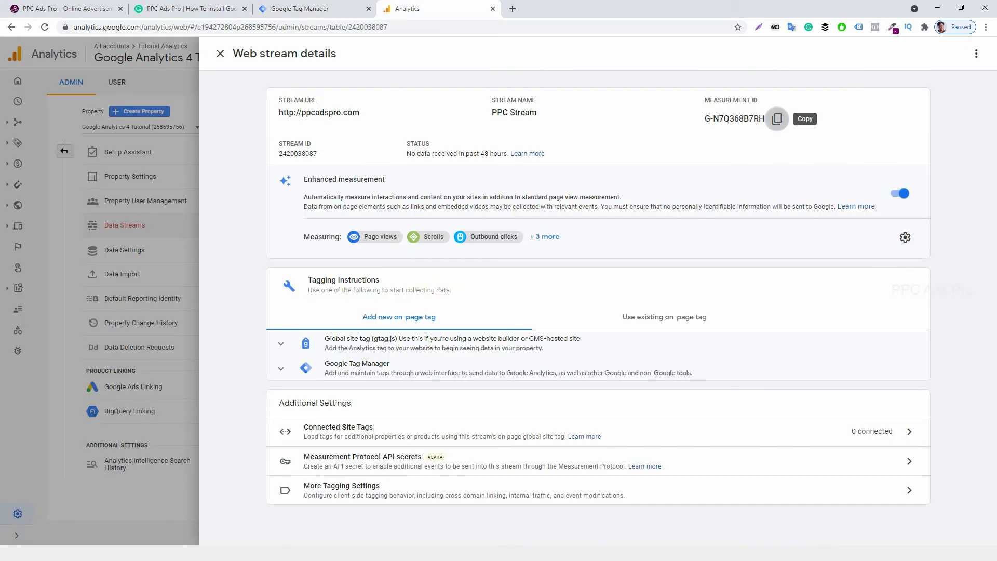
# Switch to Google Tag Manager and set the GA4 Configuration tag's Measurement ID to G-N7Q368B7RH
pyautogui.click(320, 8)
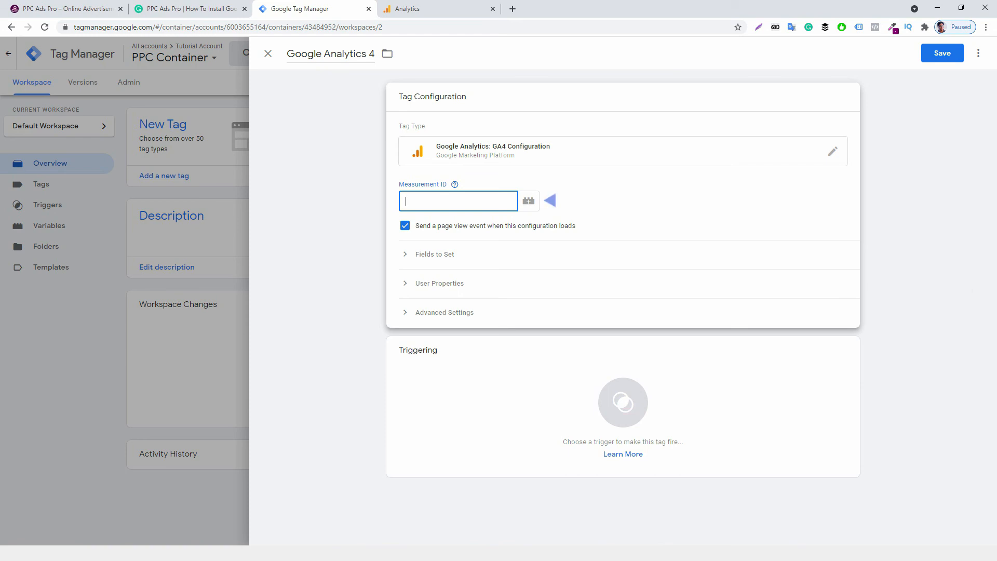
pyautogui.hotkey('ctrl', 'v')
pyautogui.click(886, 260)
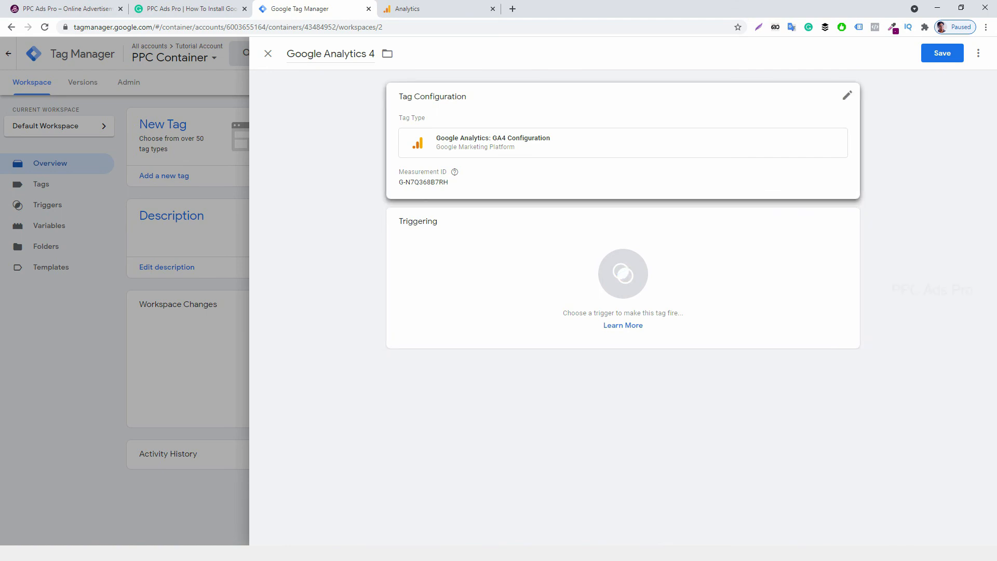
# Add the All Pages page view trigger to the Google Analytics 4 tag and save the tag
pyautogui.click(623, 148)
pyautogui.click(623, 402)
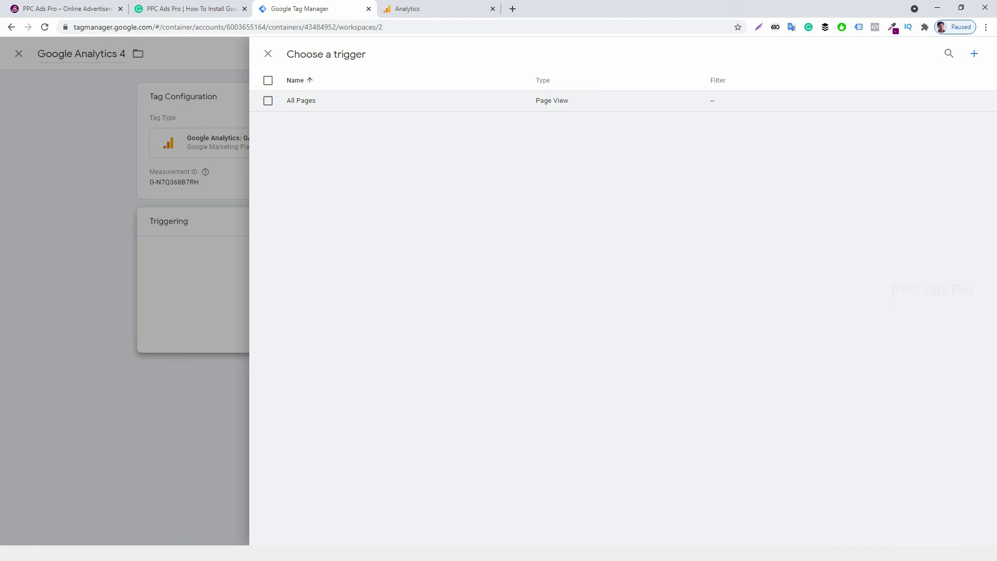
pyautogui.click(268, 101)
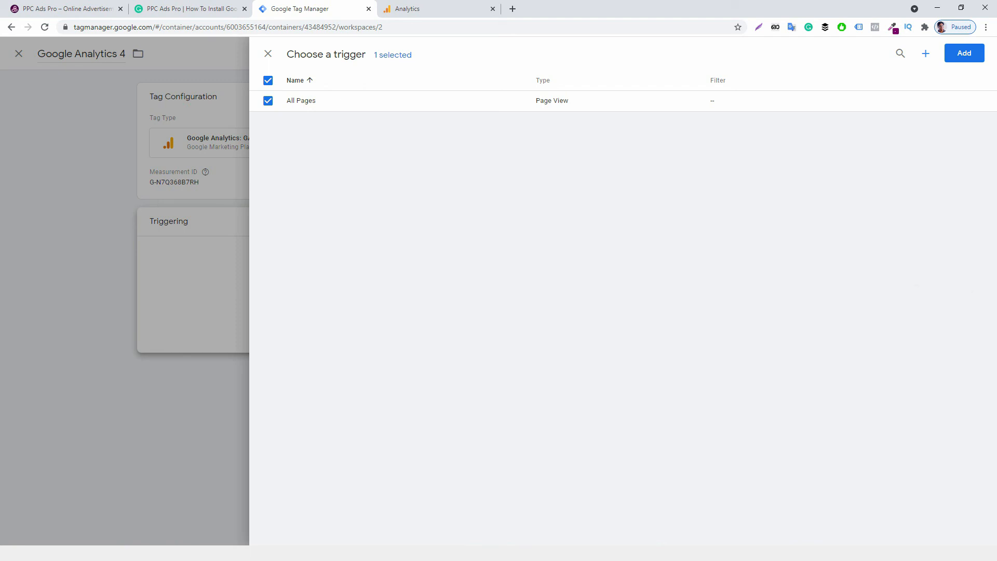
pyautogui.click(964, 53)
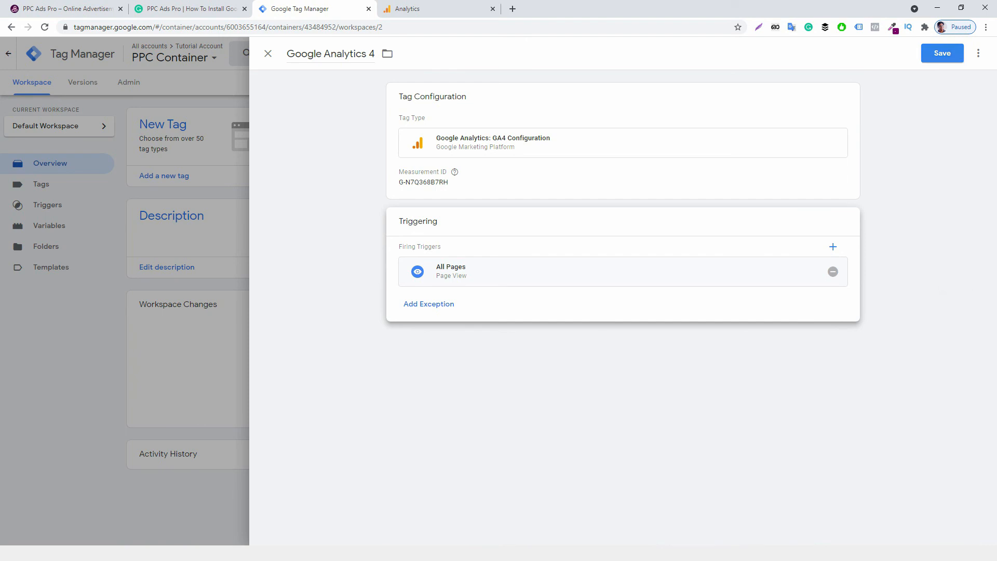
pyautogui.click(942, 53)
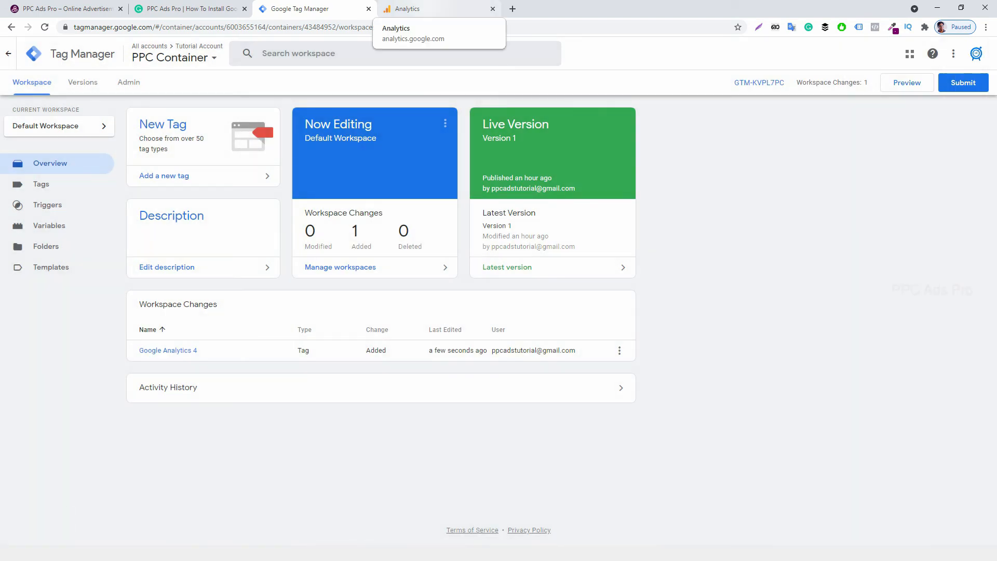
# Close the PPC Stream details in Google Analytics, check the data streams list and return to Google Tag Manager
pyautogui.click(416, 9)
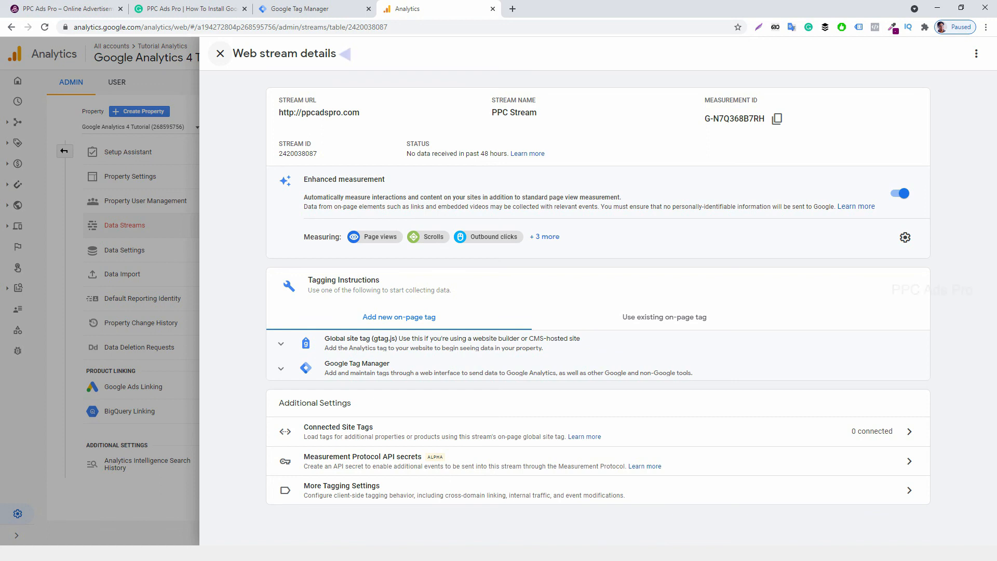
pyautogui.click(220, 54)
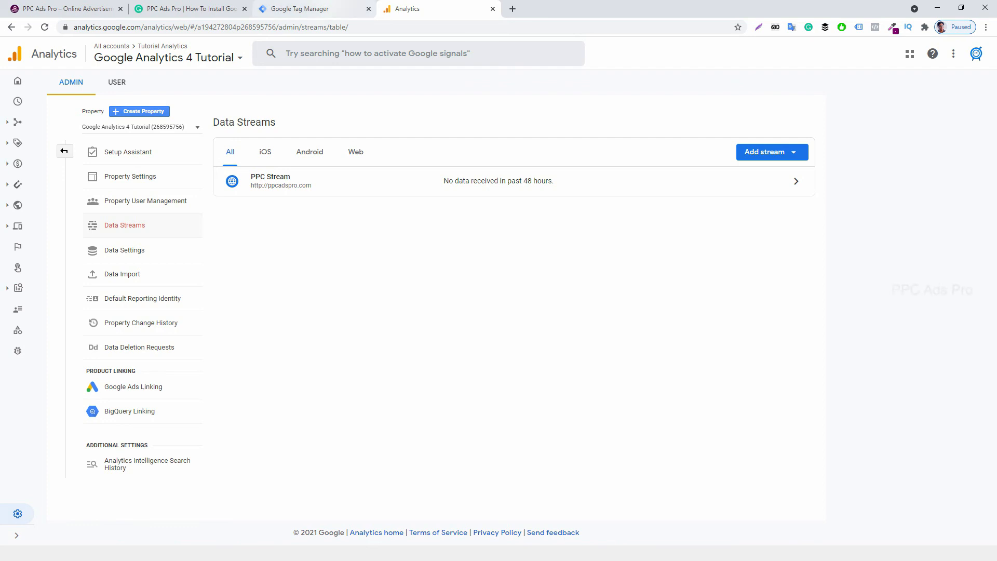
pyautogui.click(299, 9)
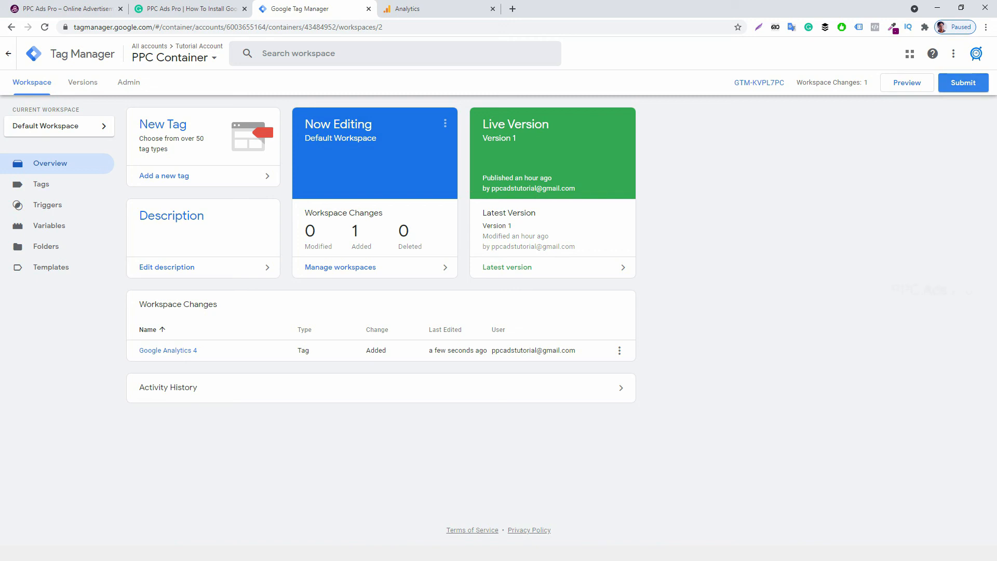
# Publish the workspace changes as a version named "GA4 Installation" with the description "Google Analytics Installation"
pyautogui.click(964, 82)
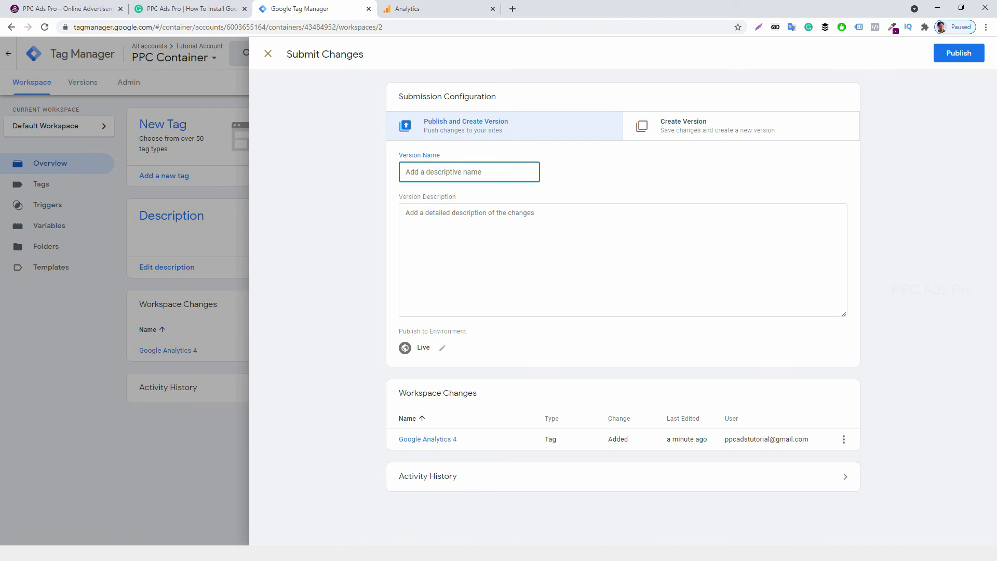
pyautogui.write('GA4 Installation')
pyautogui.press('Tab')
pyautogui.write('Google Analyt')
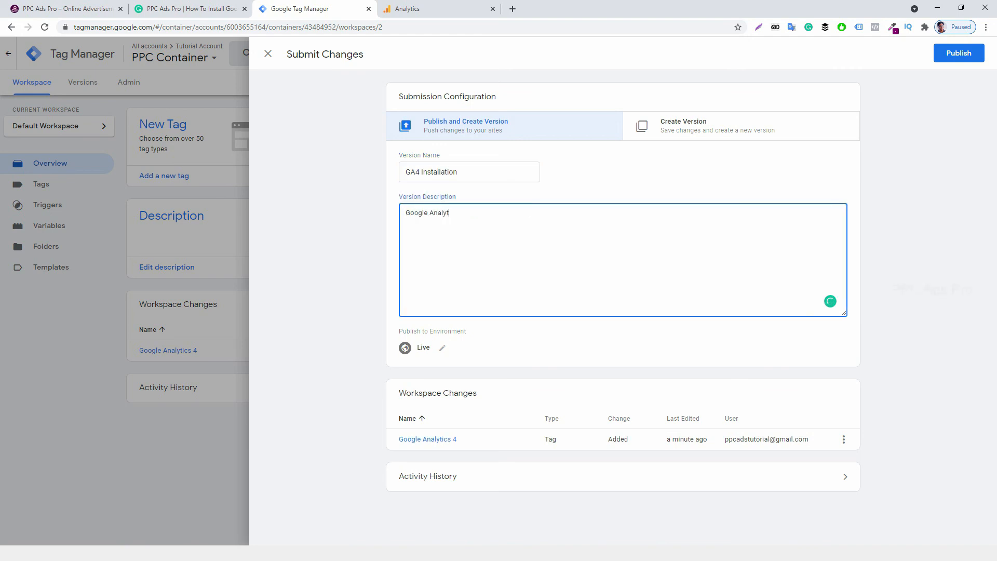
pyautogui.write('ics Instalation')
pyautogui.moveTo(476, 213)
pyautogui.click(484, 231)
pyautogui.moveTo(497, 213); pyautogui.dragTo(458, 213)
pyautogui.click(512, 214)
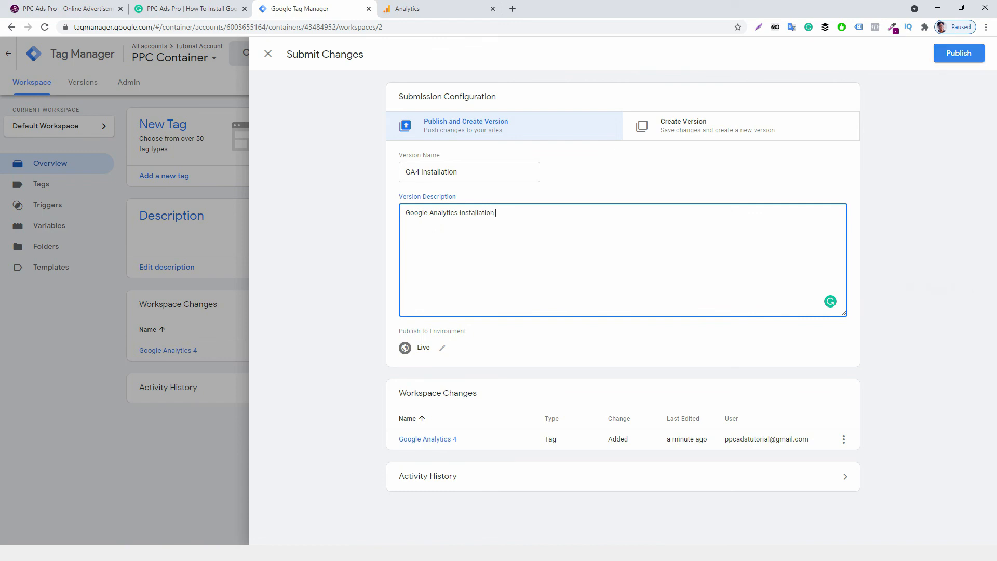
pyautogui.click(959, 53)
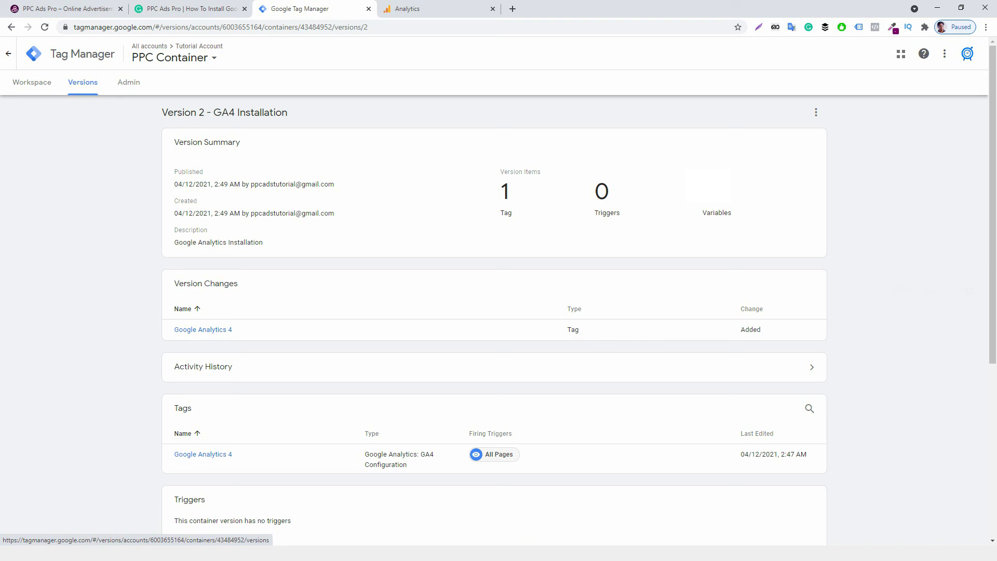
pyautogui.click(31, 82)
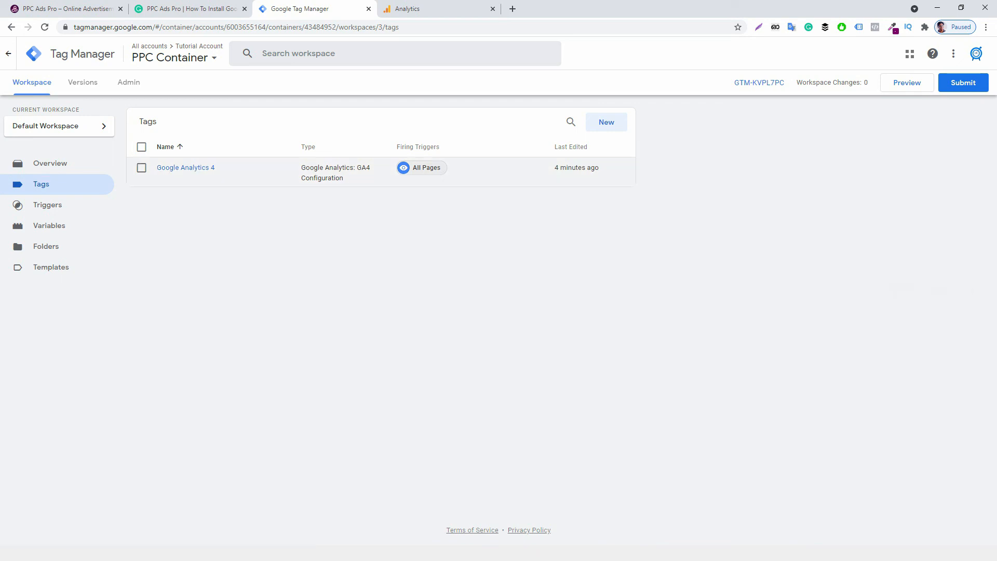
pyautogui.click(50, 164)
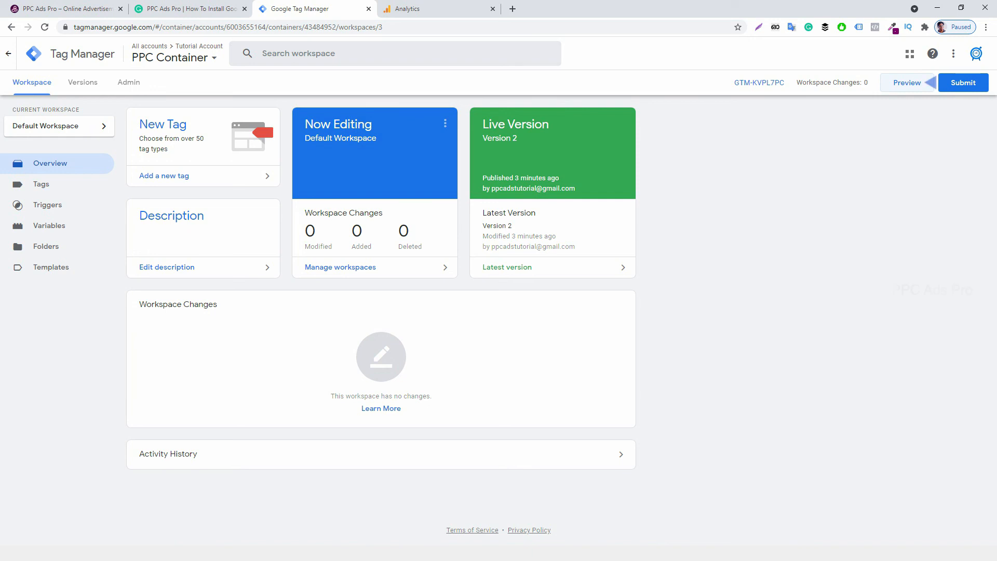
pyautogui.click(907, 83)
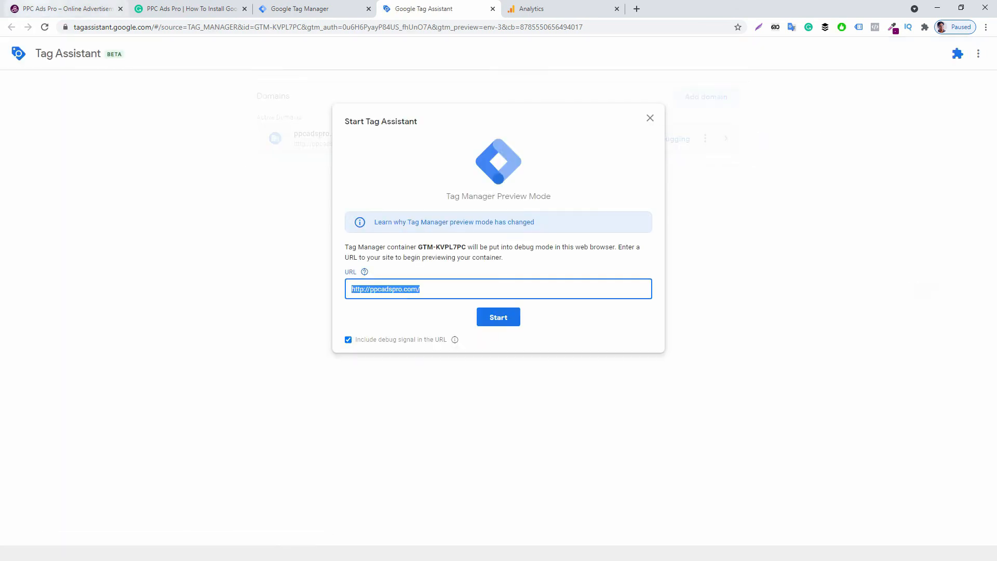
pyautogui.click(455, 340)
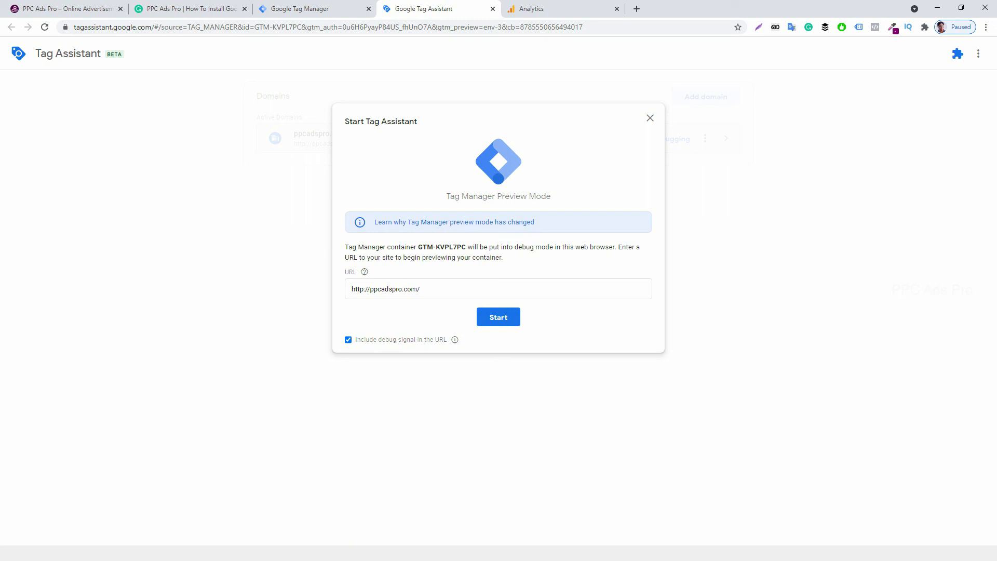
pyautogui.click(499, 317)
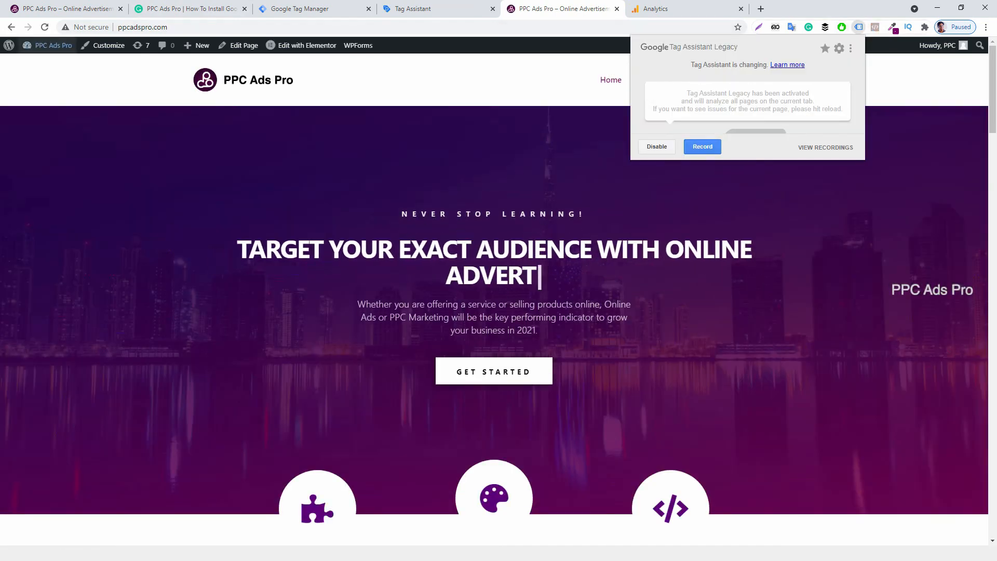
pyautogui.click(45, 27)
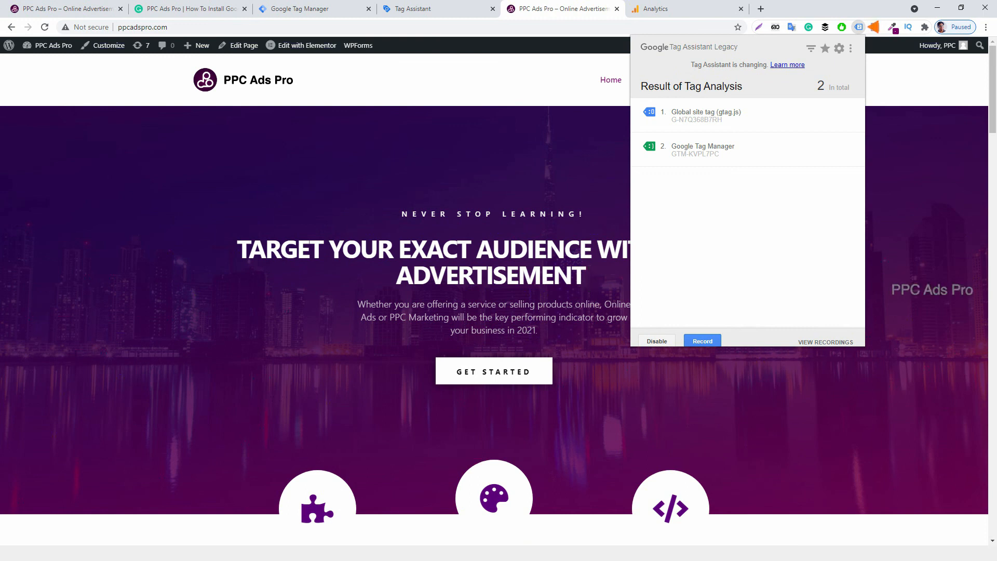
# Switch to Google Analytics, leave the data streams list and open the Realtime report of the Google Analytics 4 Tutorial property
pyautogui.click(671, 8)
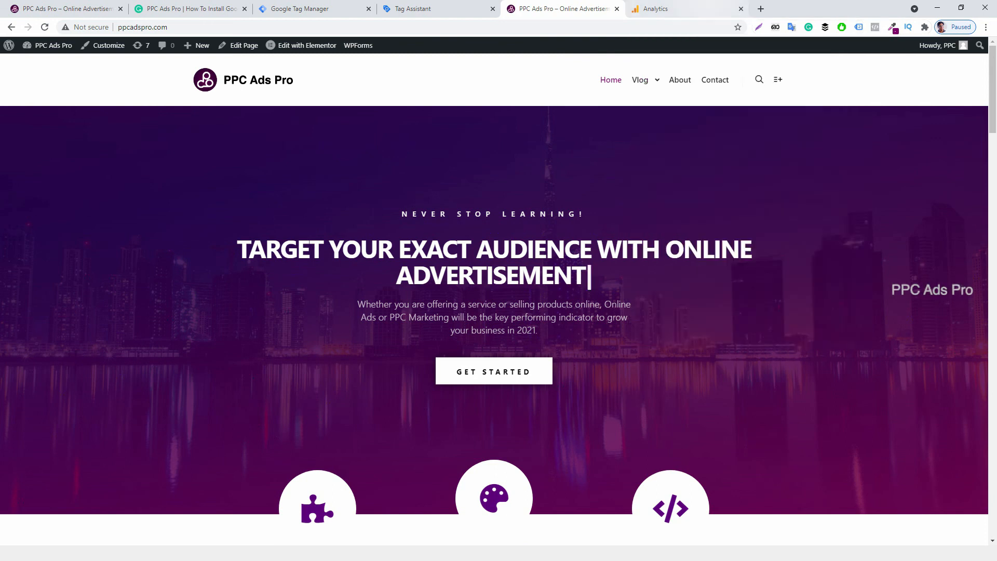
pyautogui.click(672, 7)
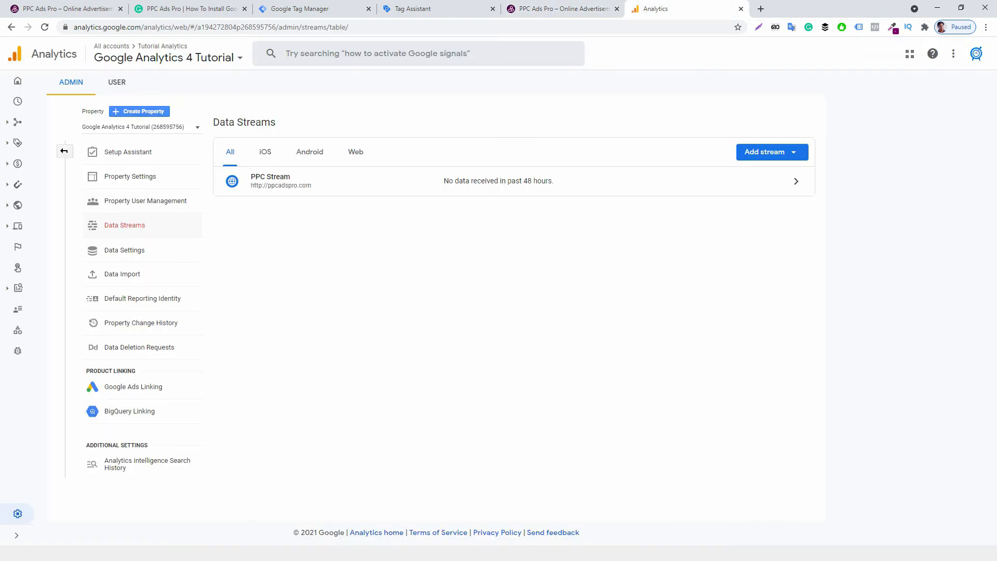
pyautogui.click(64, 150)
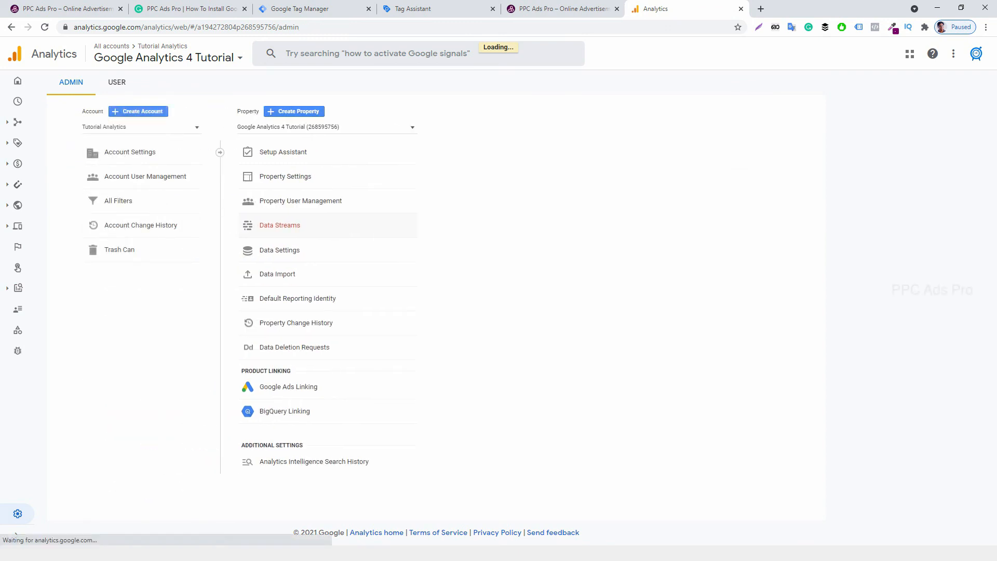
pyautogui.click(46, 102)
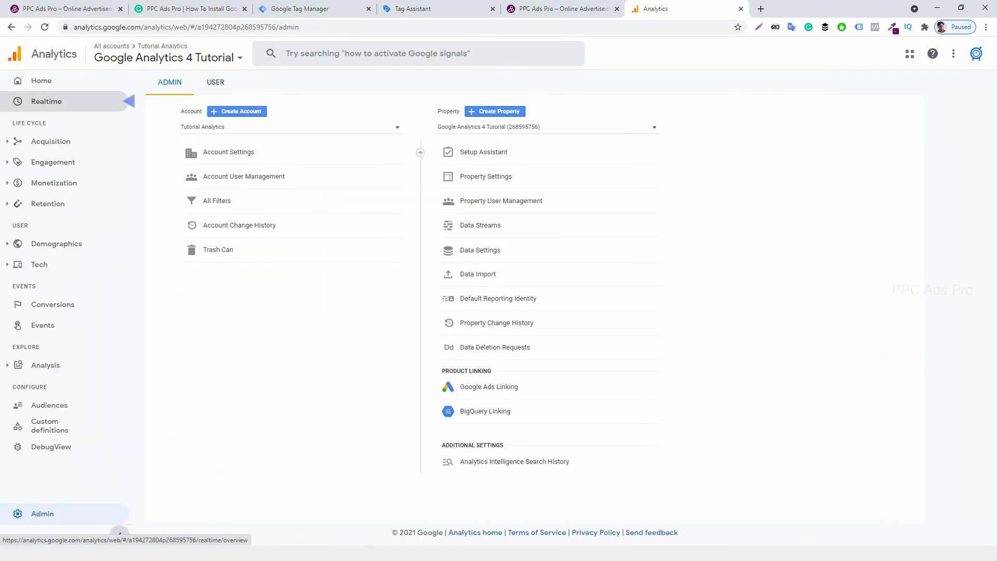